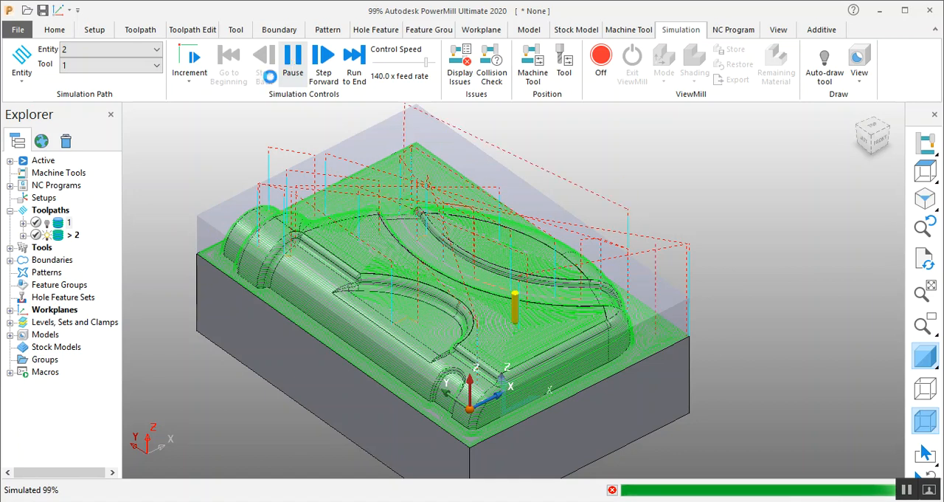
click(54, 30)
click(444, 65)
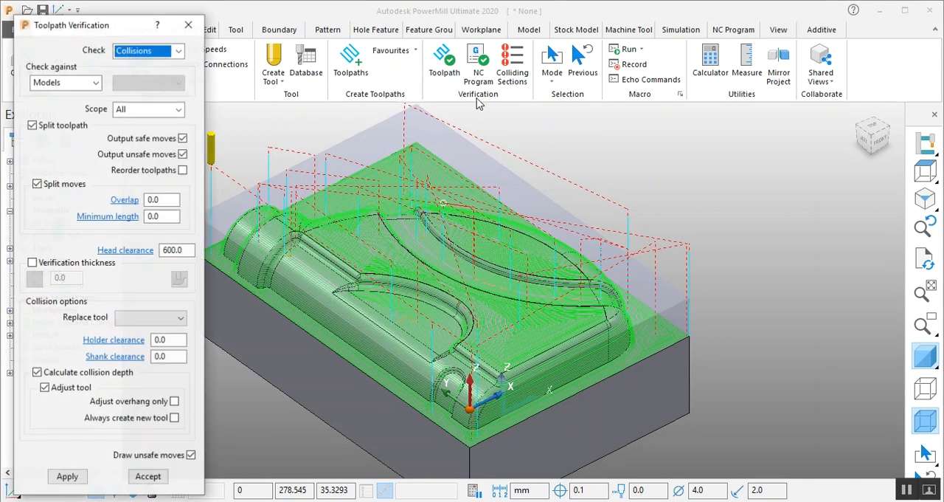
click(188, 24)
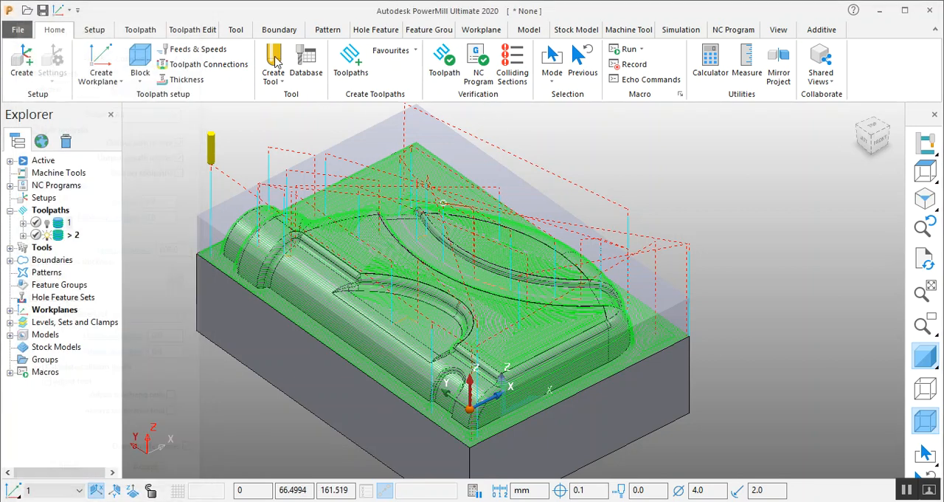
- Compare the Constant Z Finishing and Optimised Constant Z Finishing strategy previews, then leave the strategy selection without creating a toolpath
click(351, 65)
click(432, 135)
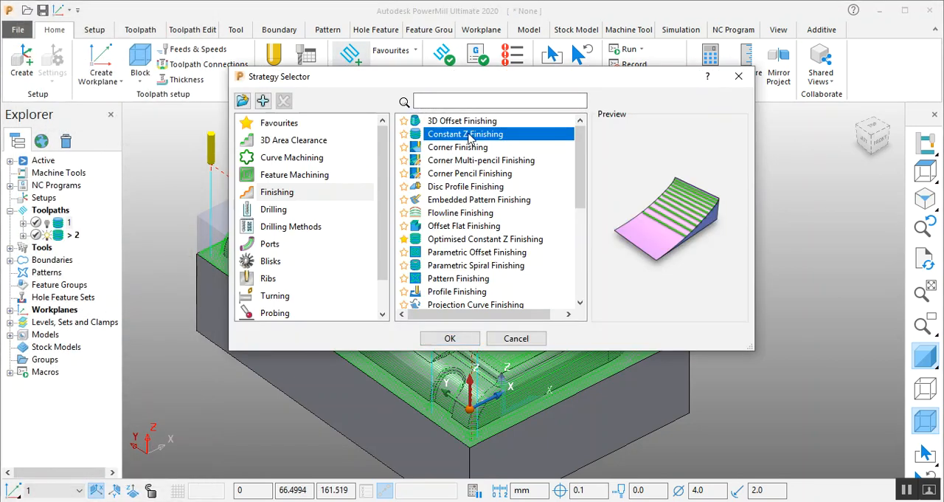
click(451, 241)
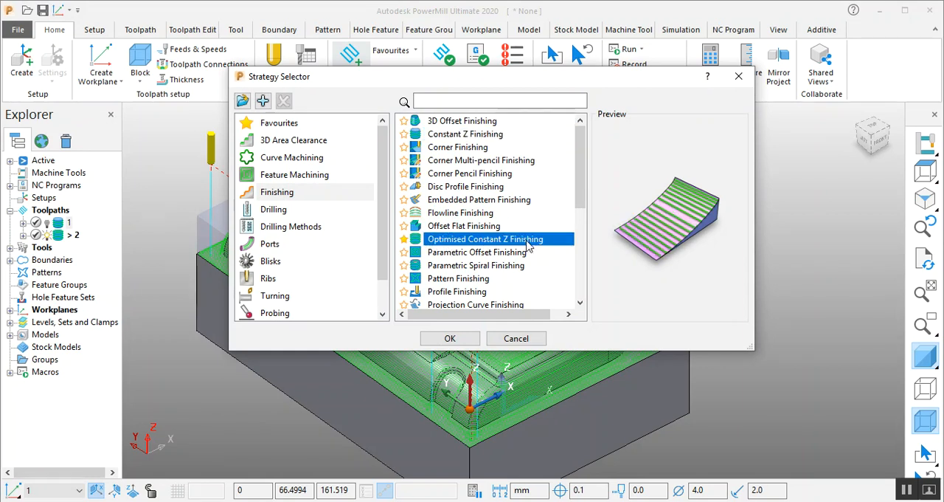
click(465, 137)
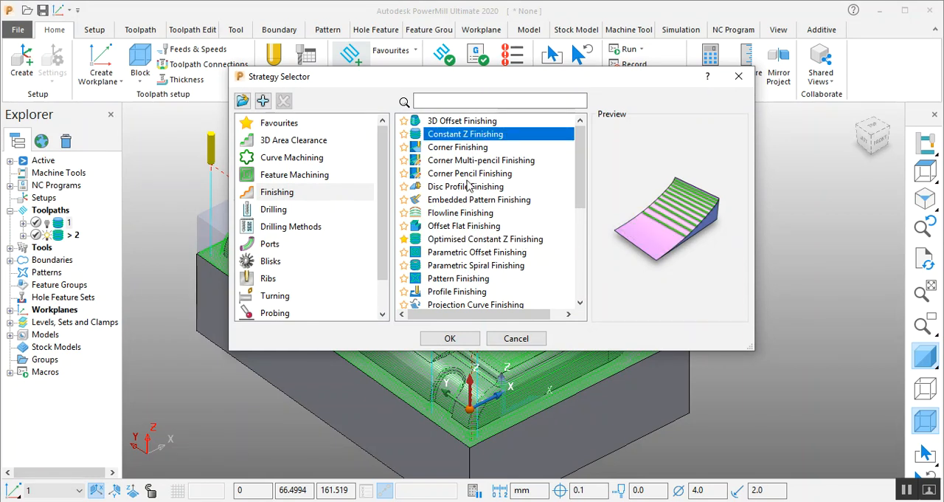
click(469, 240)
click(465, 134)
click(740, 76)
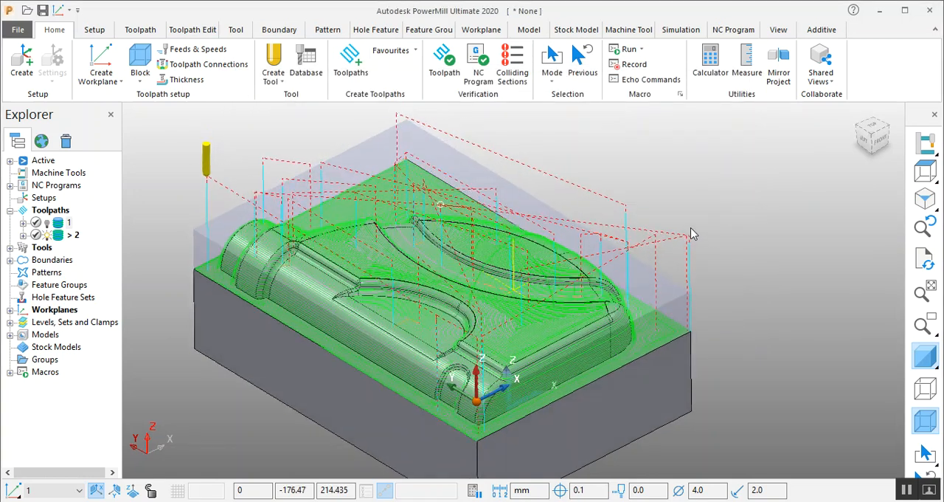
scroll(491, 295, up, 2)
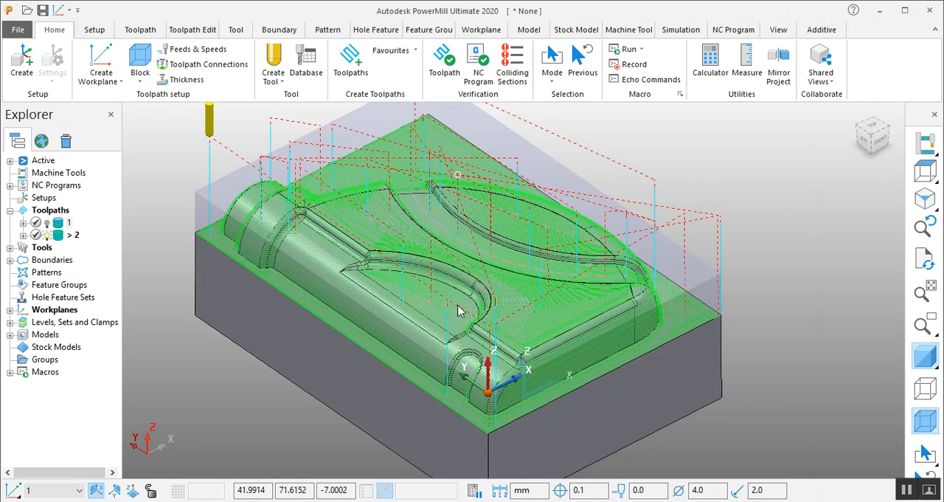
scroll(454, 356, down, 2)
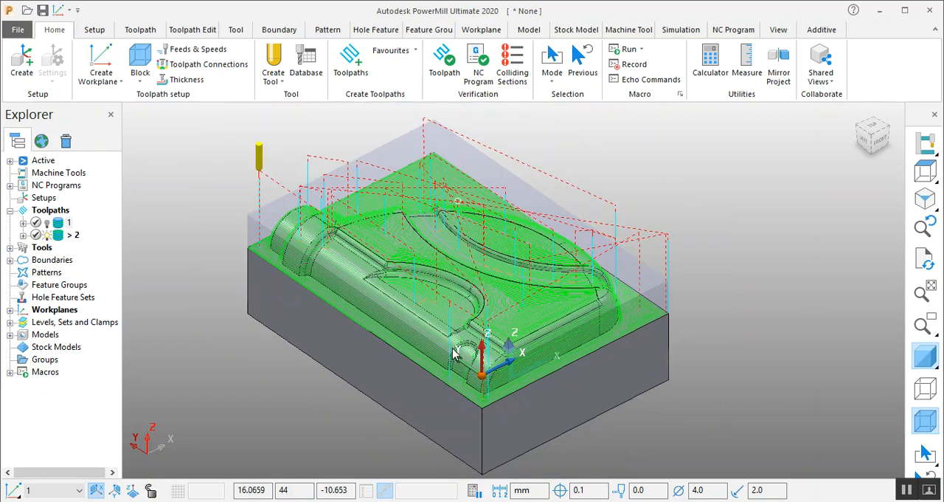
middle_drag(442, 327, 591, 316)
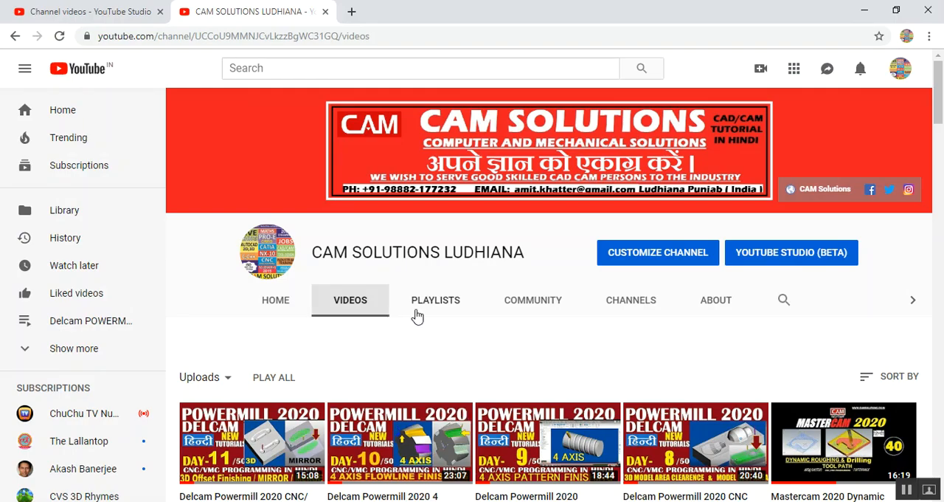
- Browse the uploaded tutorials on the CAM SOLUTIONS LUDHIANA YouTube channel in the browser, then return to PowerMill
scroll(413, 314, down, 3)
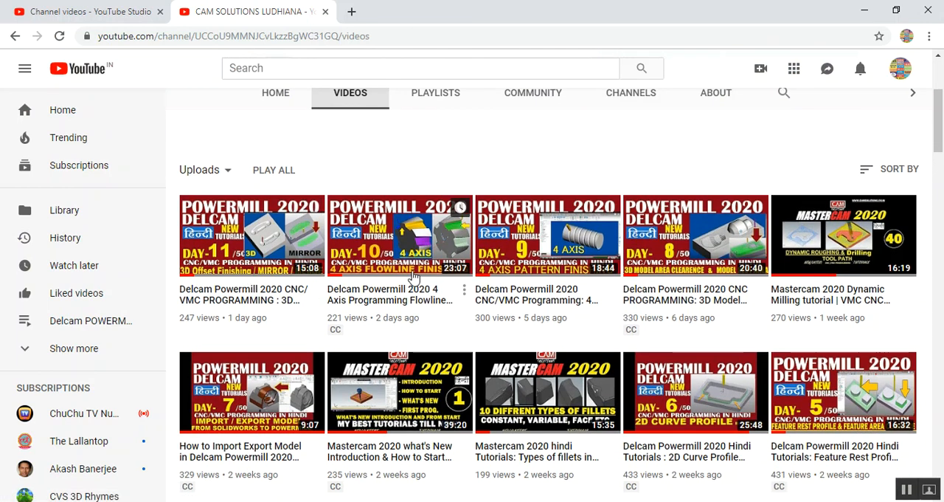
scroll(413, 276, up, 3)
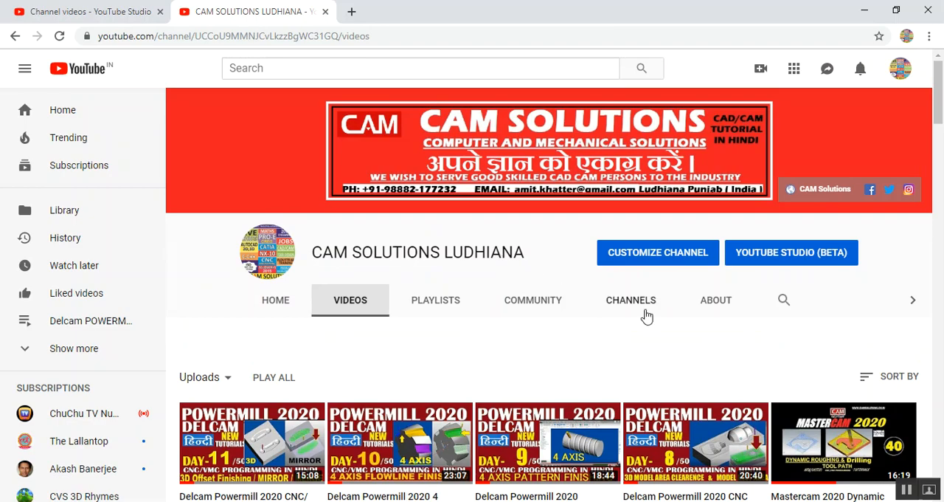
scroll(573, 320, down, 2)
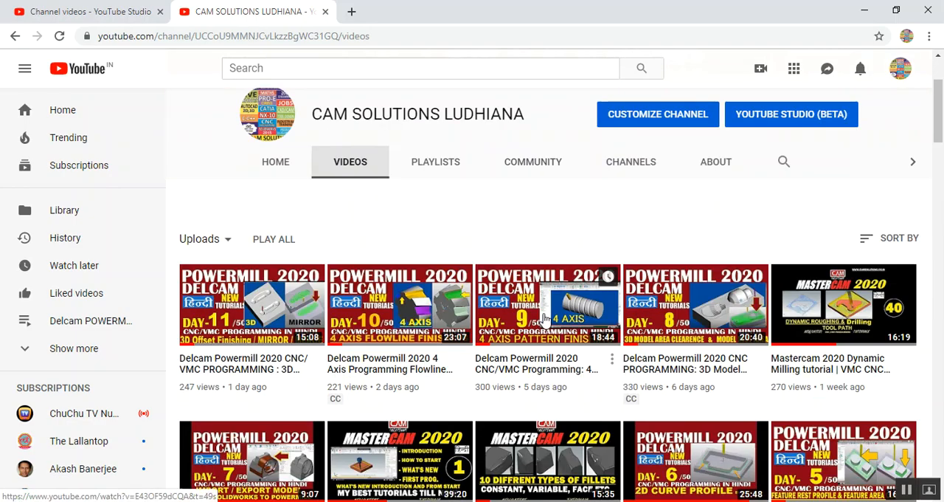
scroll(555, 322, down, 7)
scroll(528, 340, up, 5)
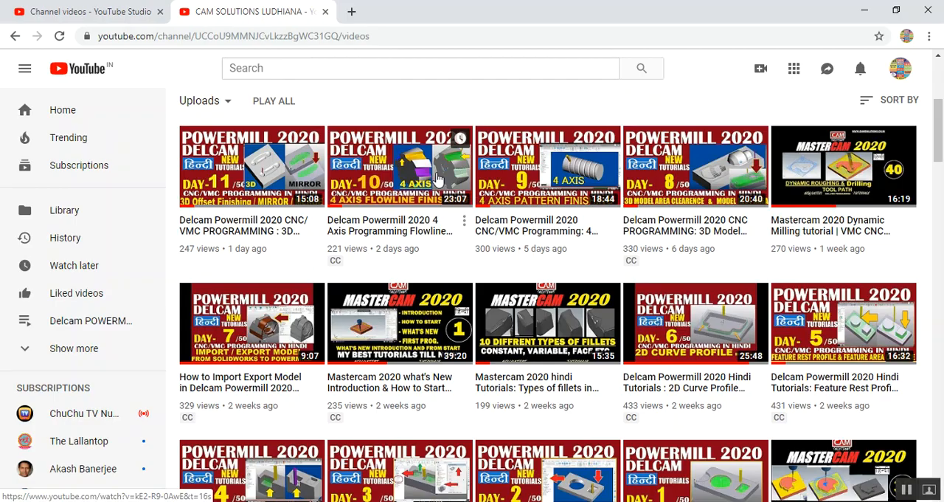
scroll(640, 200, down, 4)
scroll(640, 201, down, 15)
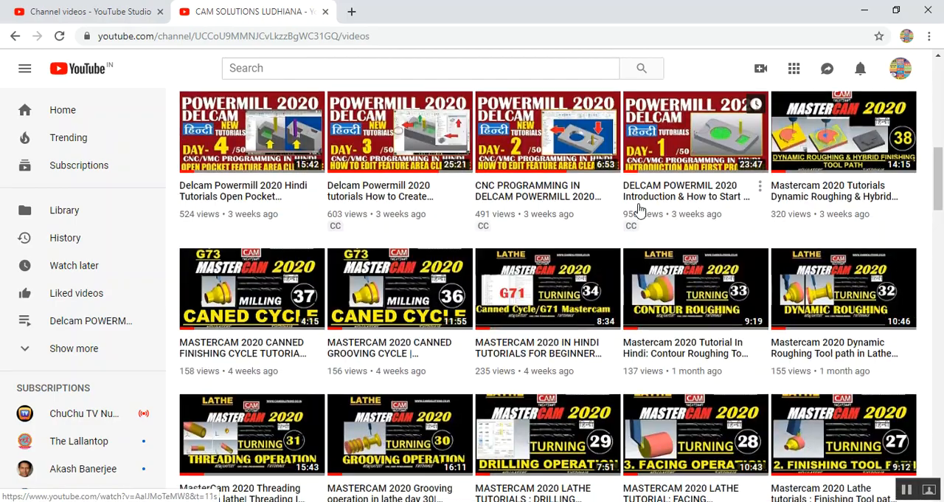
scroll(639, 210, down, 3)
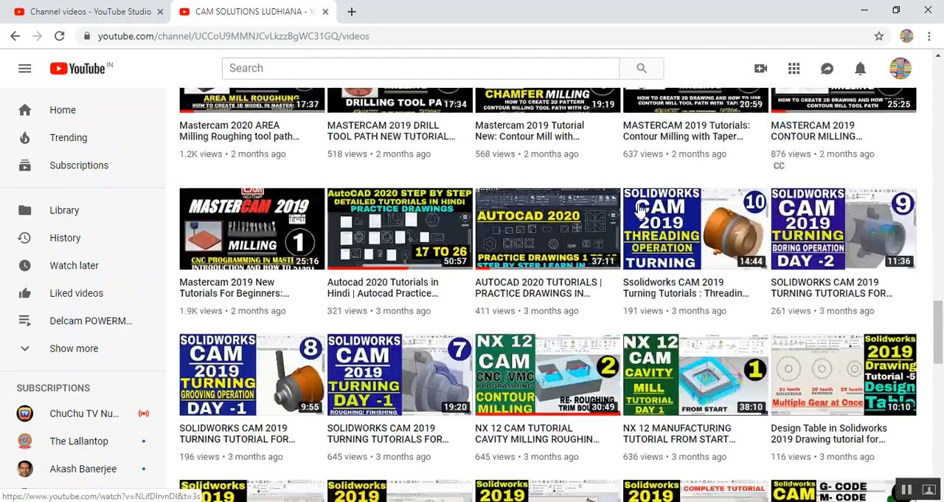
scroll(470, 229, down, 4)
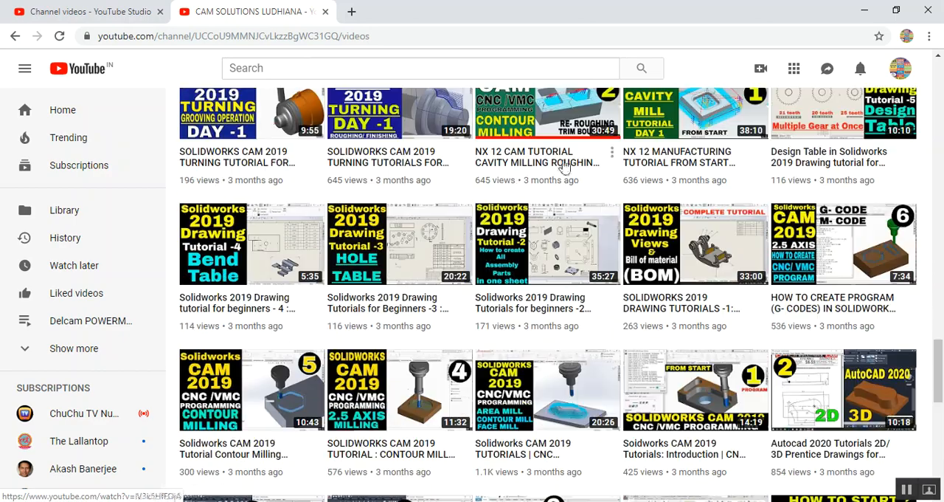
scroll(729, 282, down, 6)
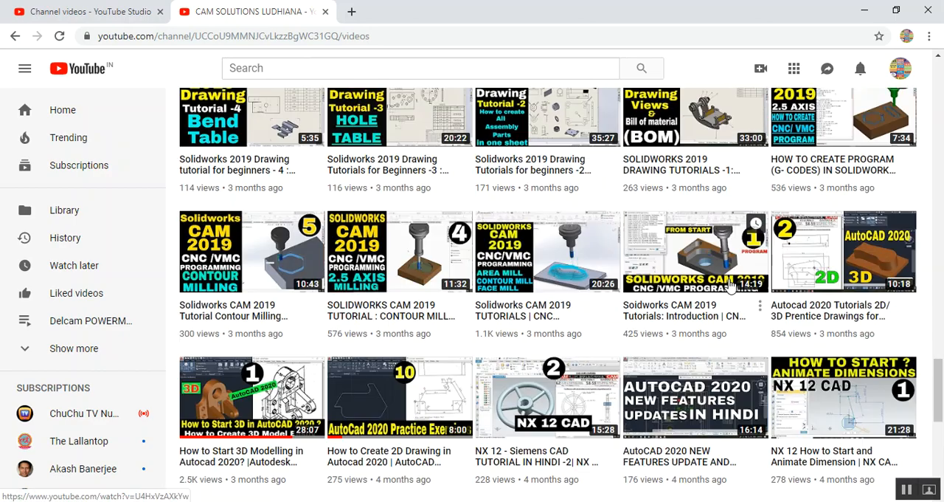
scroll(727, 288, down, 3)
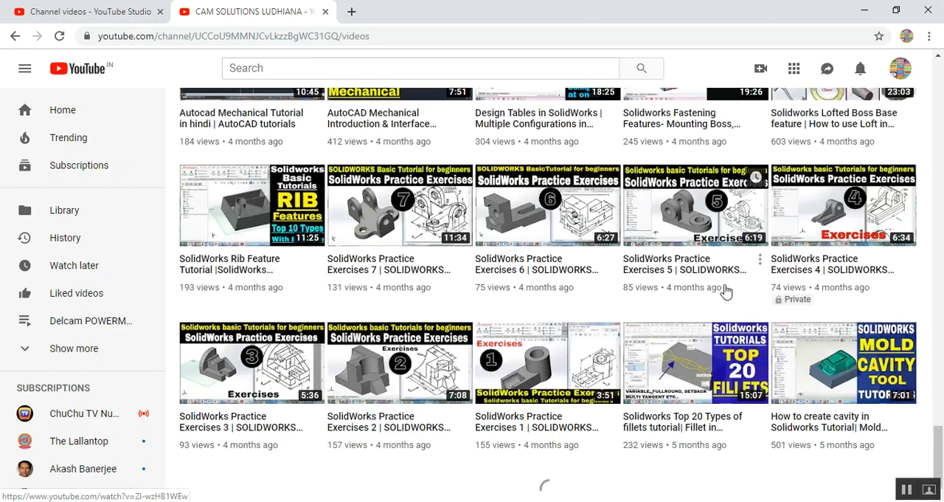
scroll(726, 289, down, 6)
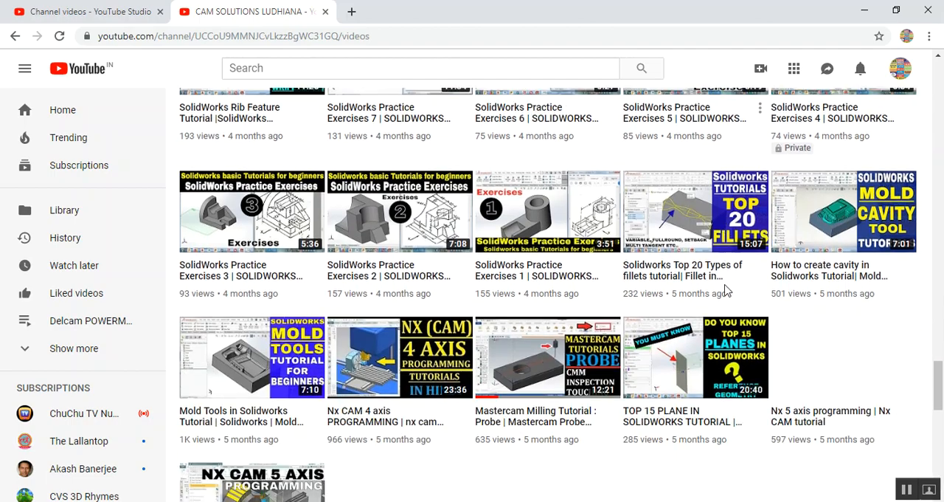
scroll(725, 290, down, 4)
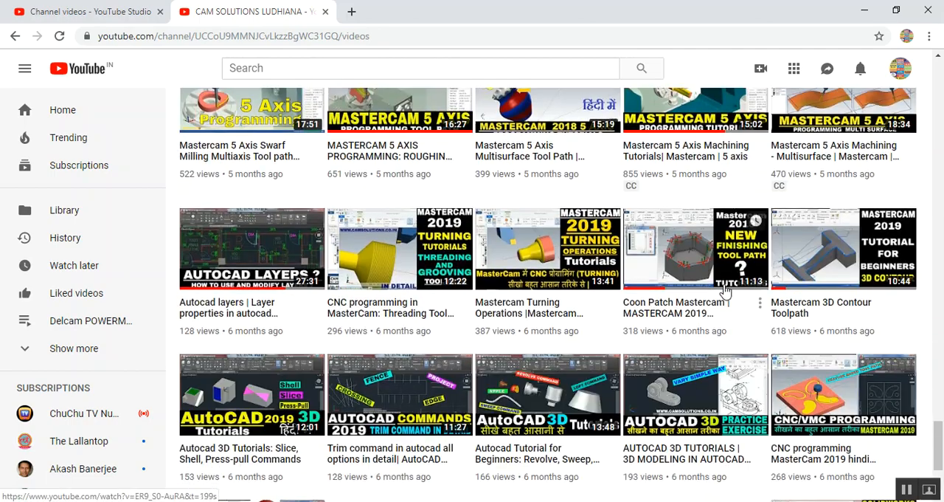
scroll(726, 290, up, 18)
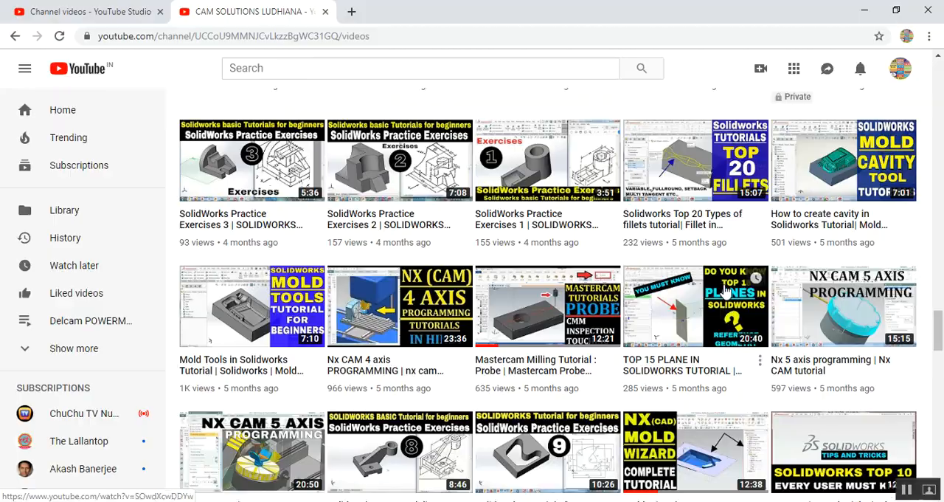
scroll(726, 290, up, 18)
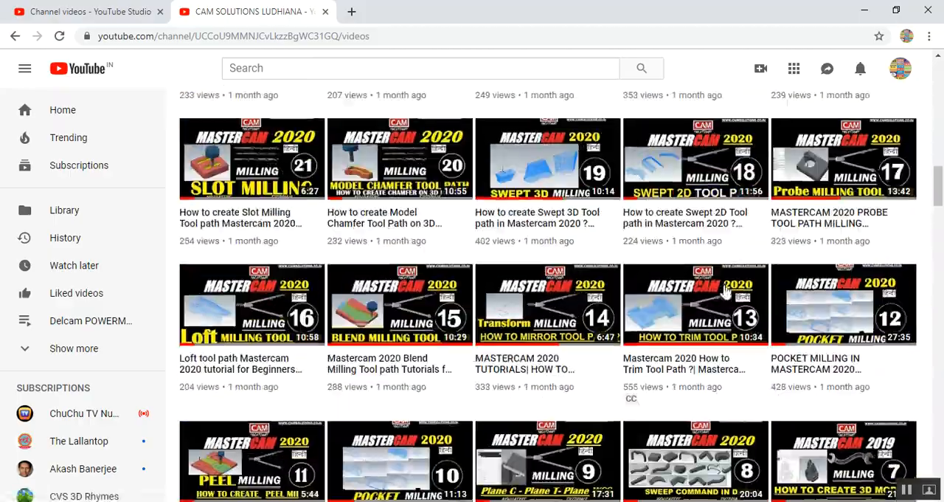
scroll(726, 290, up, 10)
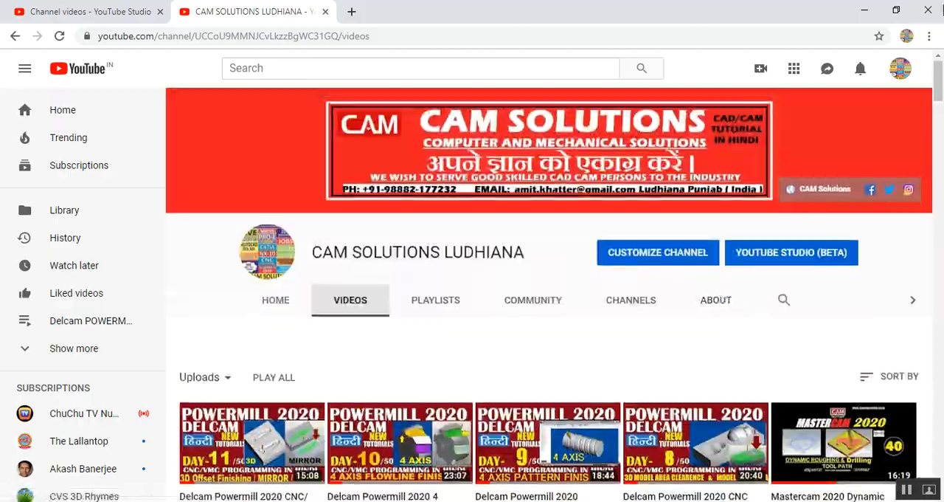
click(868, 11)
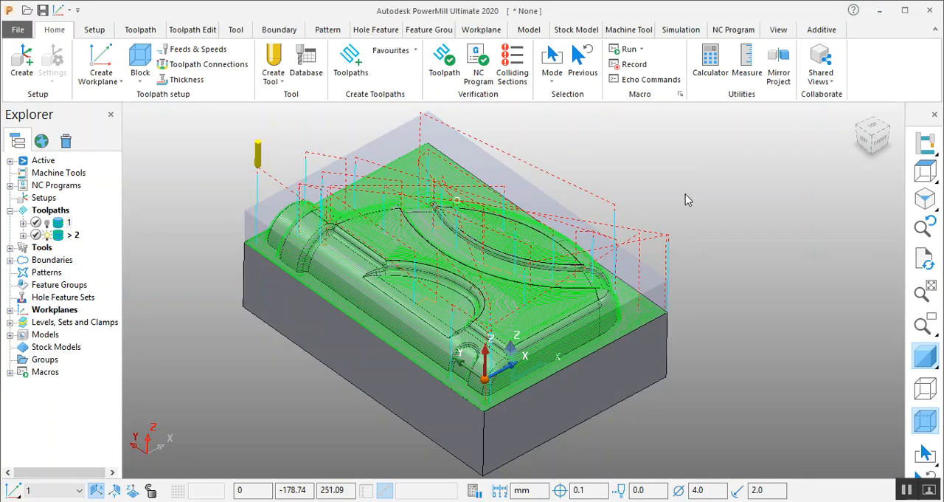
- Hide toolpath 2, then show toolpath 1 and make it the active toolpath
scroll(685, 194, up, 3)
scroll(684, 231, down, 2)
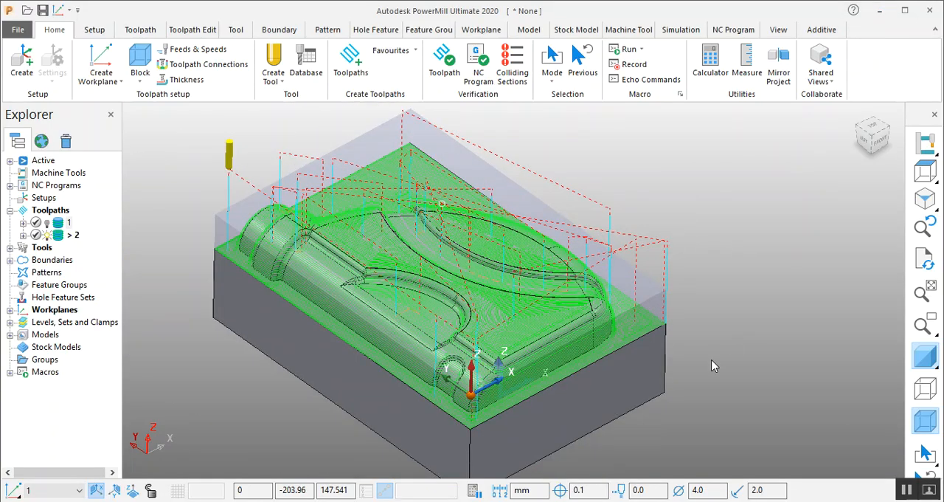
click(47, 235)
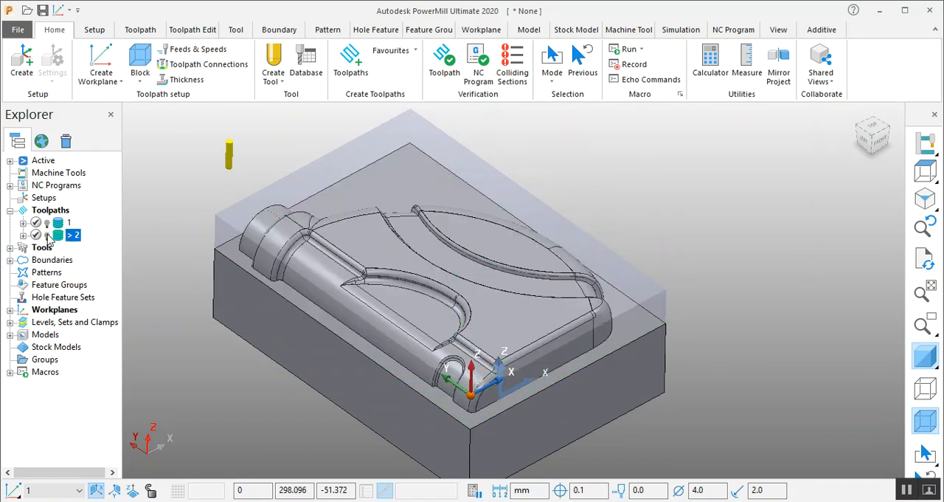
click(46, 222)
right_click(47, 226)
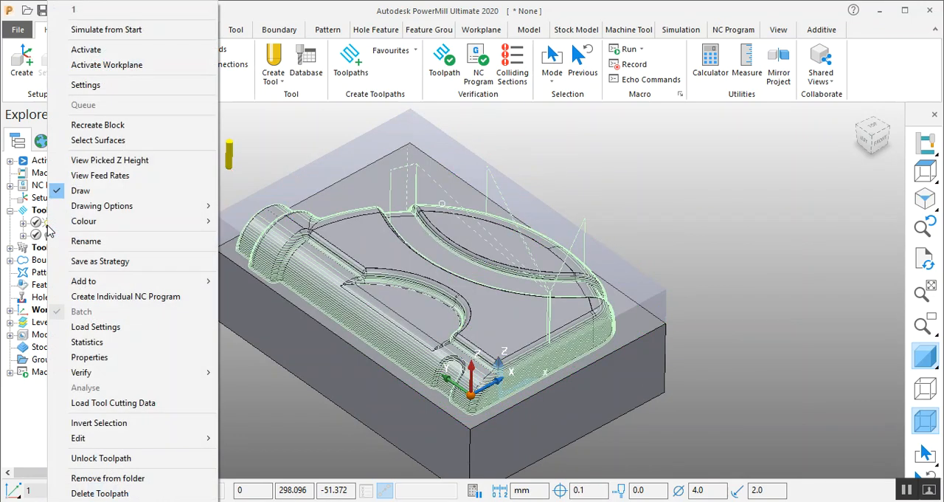
click(119, 47)
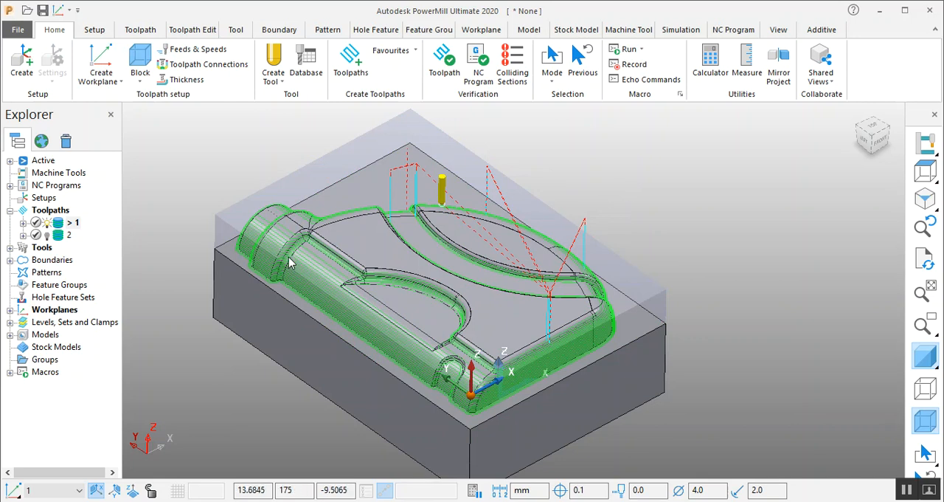
- Show toolpath 2 together with toolpath 1 and make toolpath 2 active
click(48, 235)
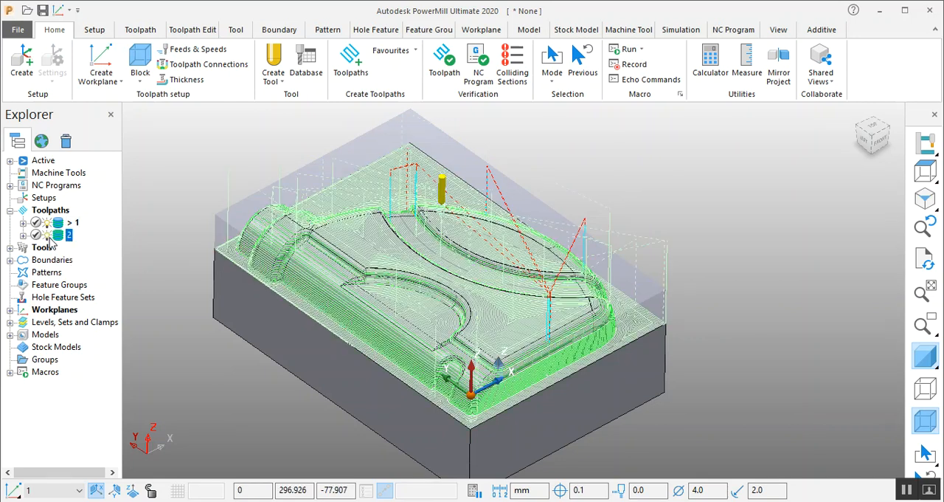
right_click(62, 237)
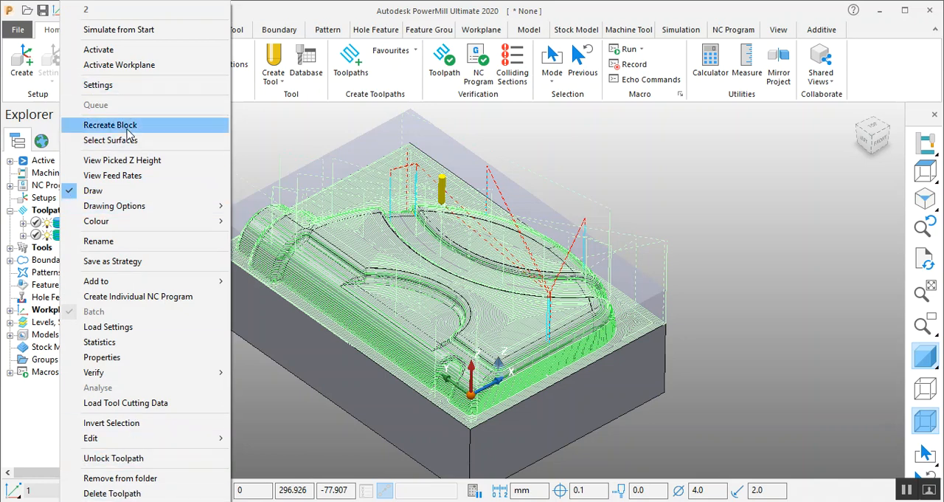
click(103, 50)
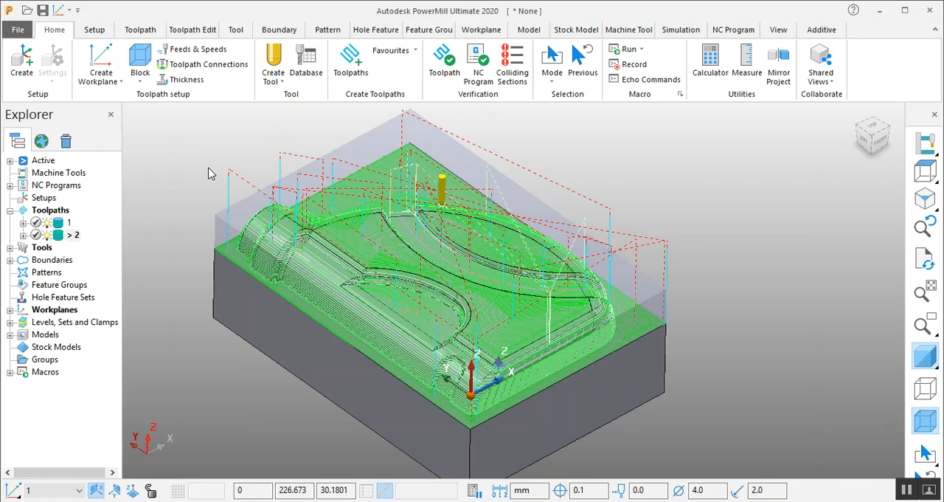
mouse_move(263, 211)
middle_down()
mouse_move(266, 202)
mouse_move(273, 212)
middle_up()
middle_drag(612, 268, 596, 264)
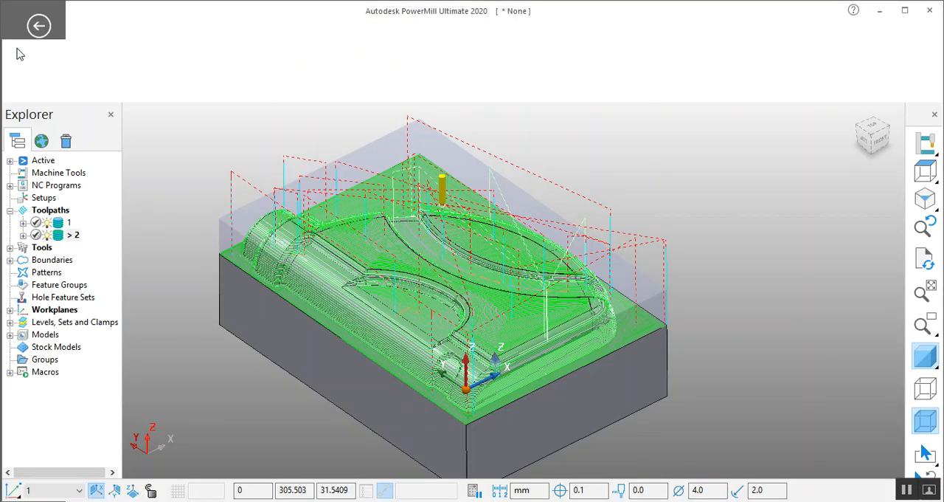
- Save the work as a PowerMill project named finishing4 in the powermill 2020 folder on the Desktop
click(18, 31)
click(45, 135)
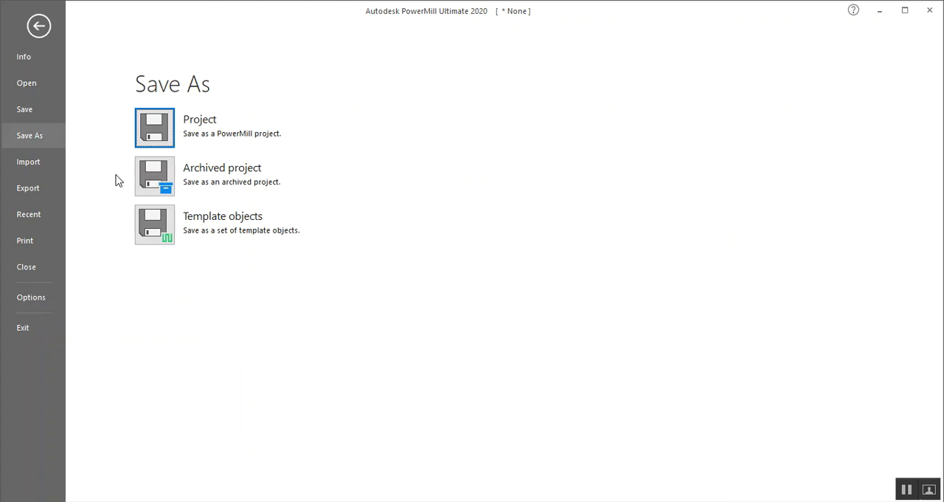
click(151, 129)
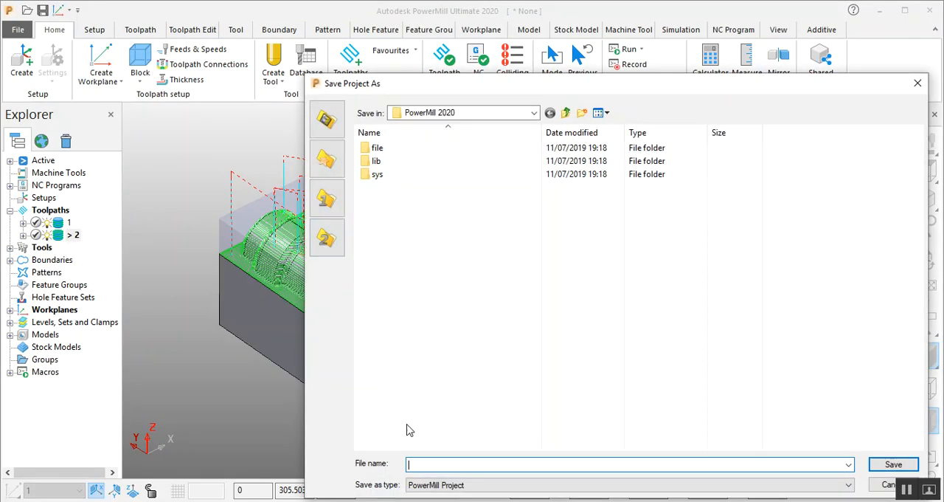
click(516, 113)
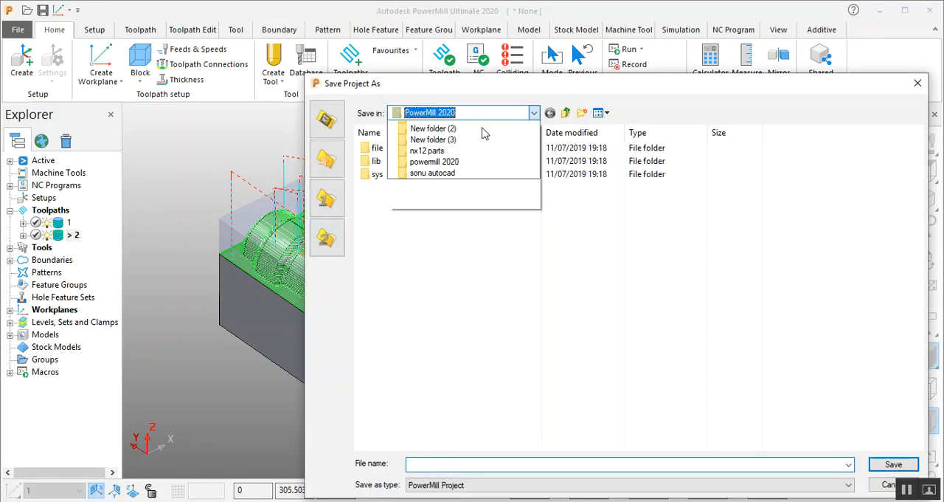
click(435, 137)
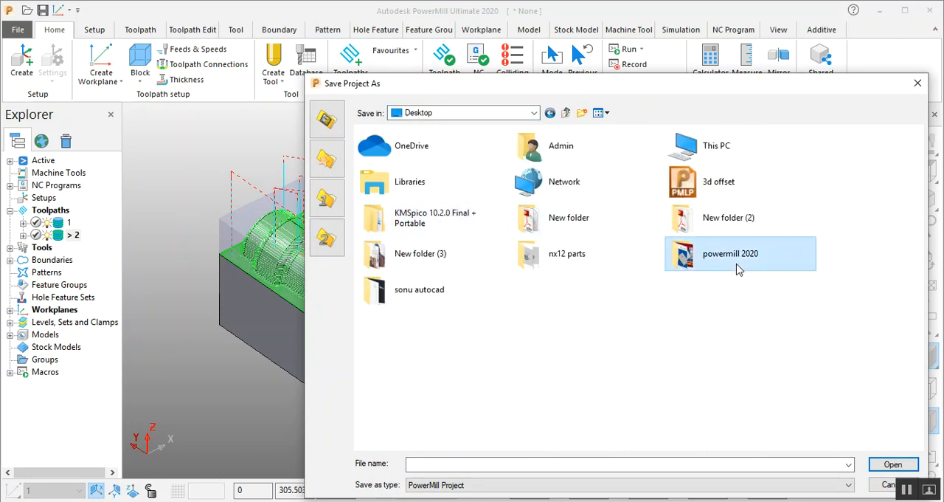
double_click(738, 267)
click(544, 464)
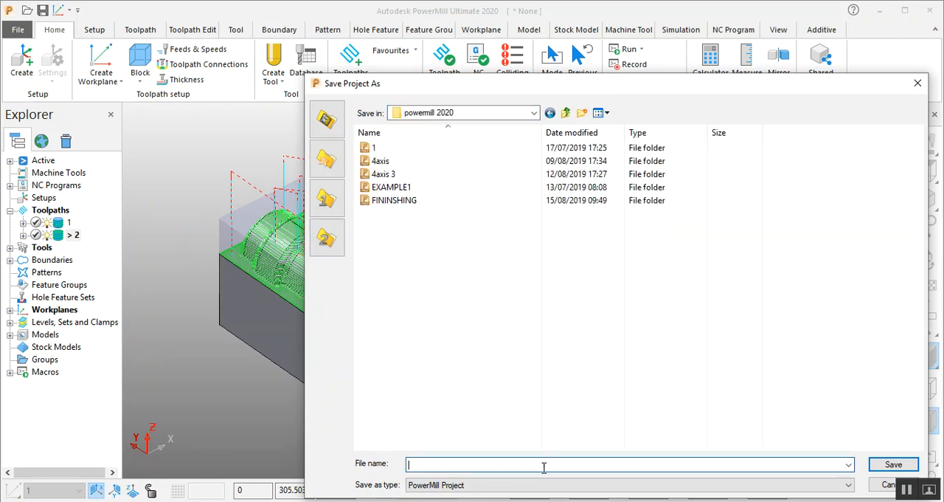
text(finishing4)
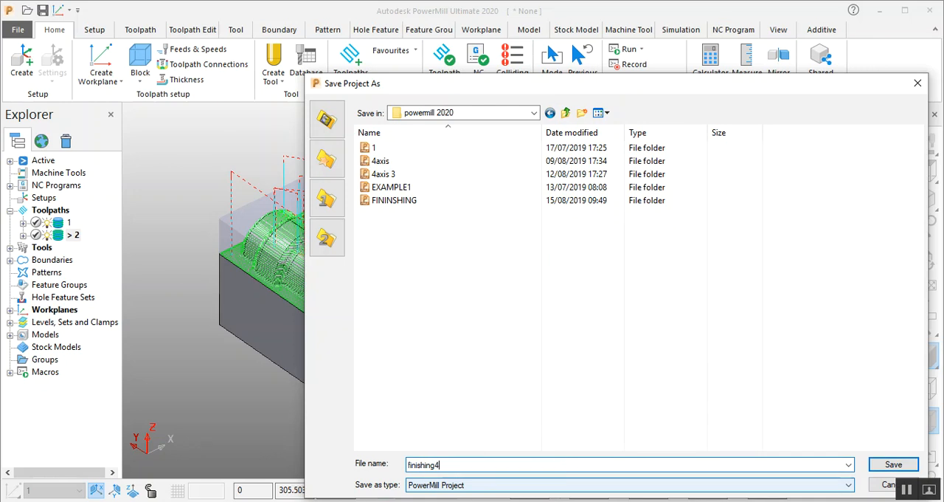
click(891, 465)
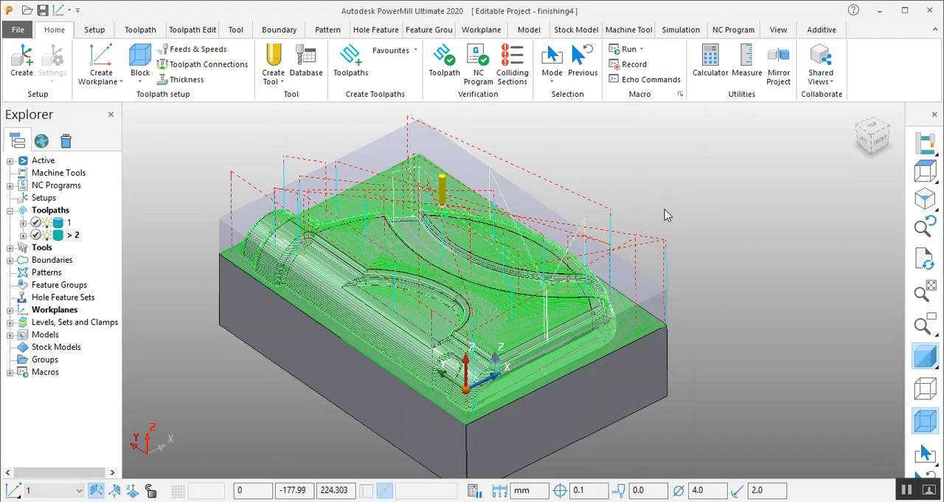
- Close the finishing4 project to leave an empty PowerMill session
click(18, 30)
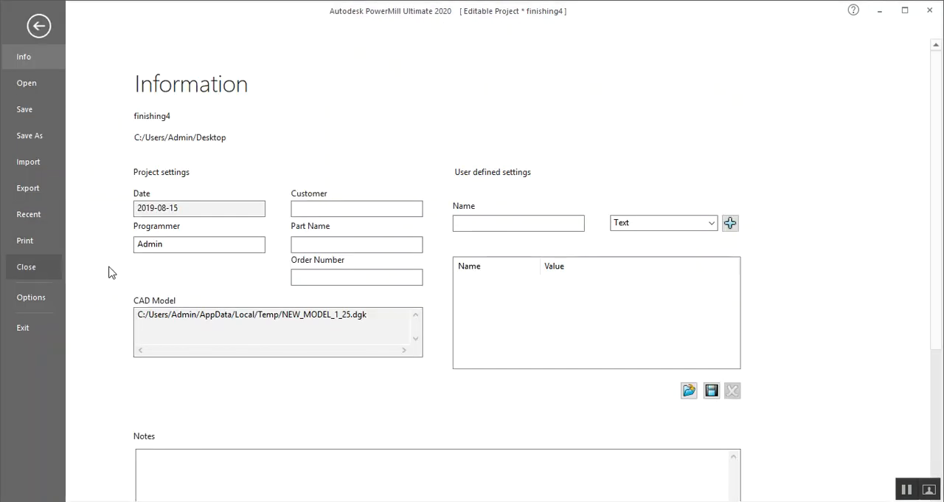
click(20, 274)
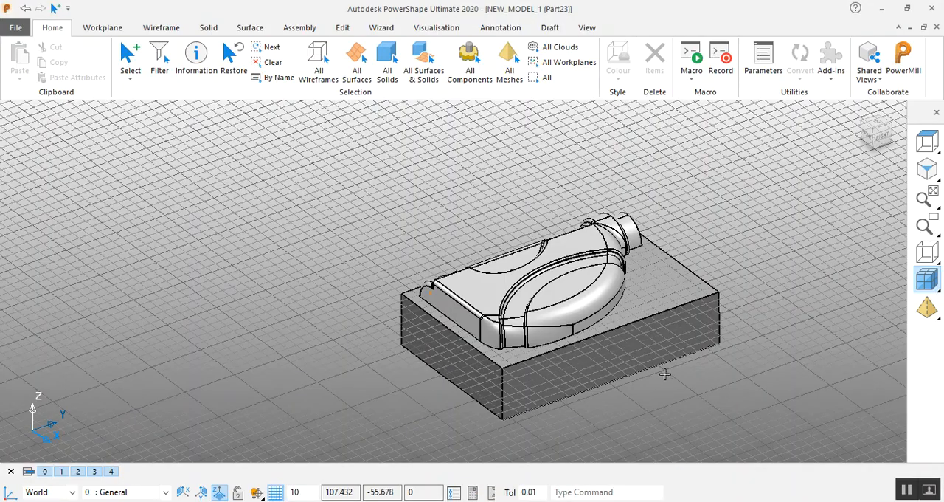
middle_drag(701, 385, 902, 301)
- Switch to PowerShape and send the NEW_MODEL_1 block part from there to PowerMill
middle_drag(534, 228, 612, 228)
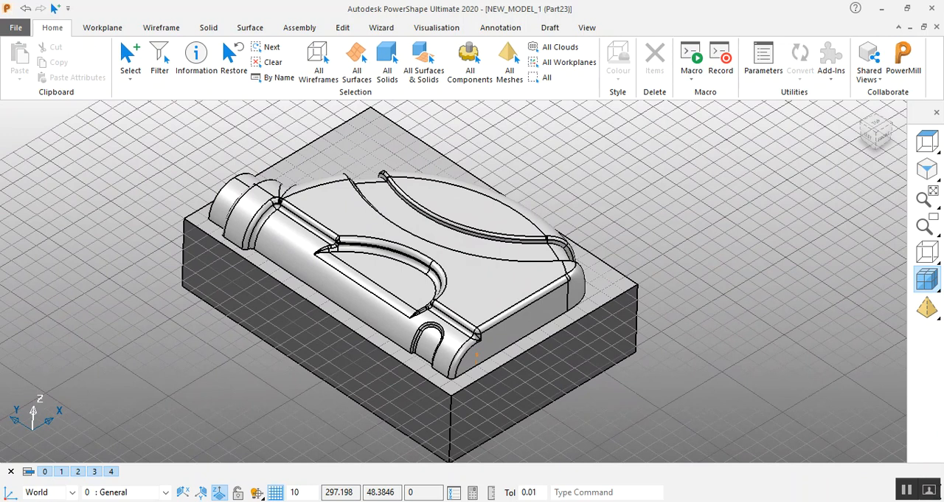
mouse_move(254, 501)
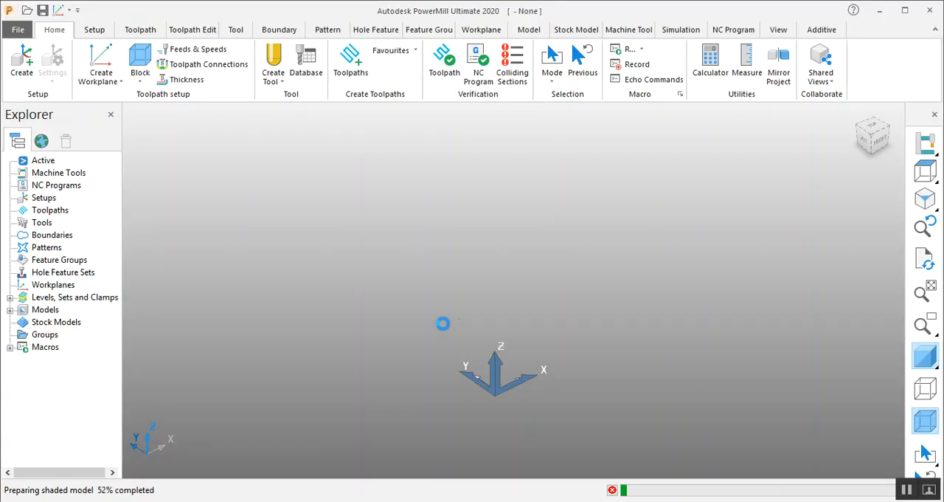
middle_drag(442, 323, 450, 332)
- Examine the imported block part's raised form and base from several angles and distances
middle_drag(674, 264, 819, 319)
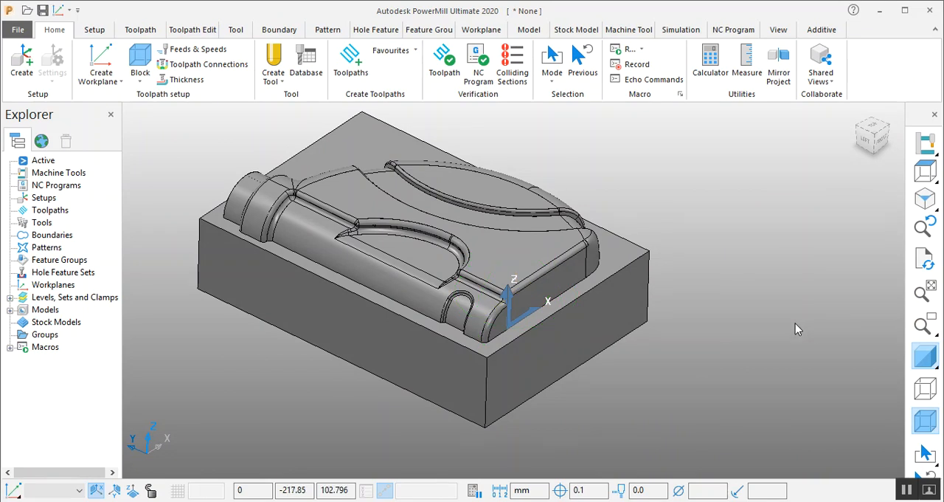
scroll(792, 329, down, 3)
scroll(647, 191, up, 4)
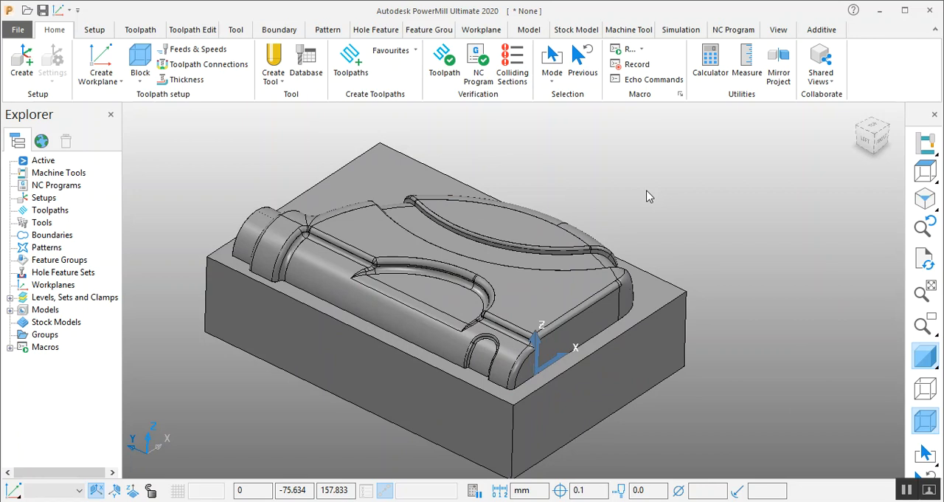
middle_drag(703, 207, 636, 240)
scroll(635, 224, down, 3)
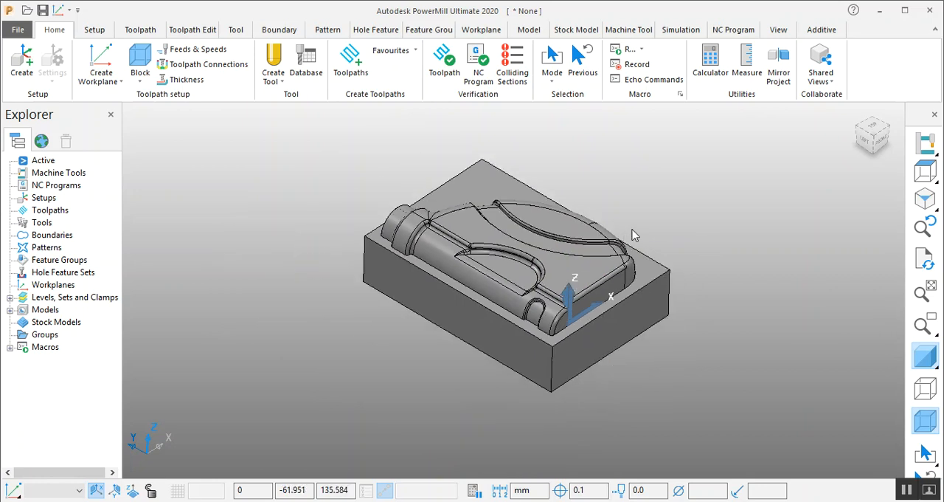
scroll(636, 224, up, 2)
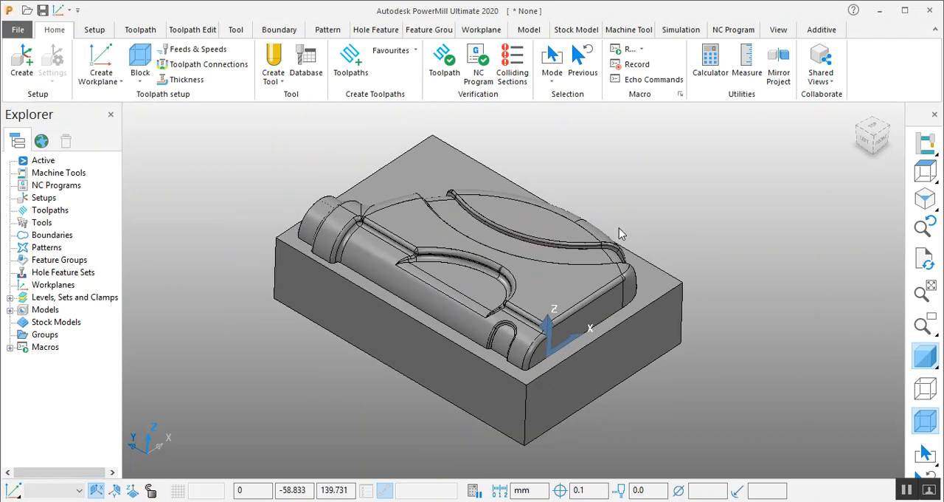
middle_drag(619, 233, 611, 237)
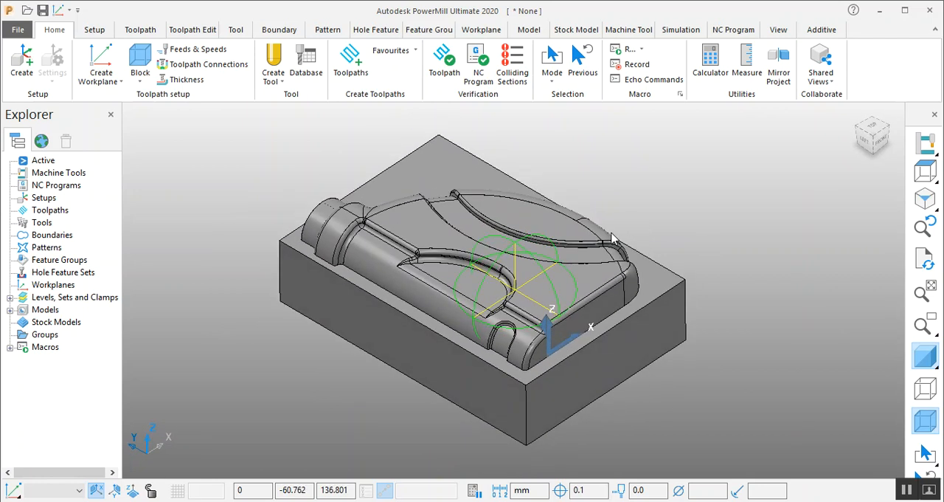
scroll(564, 191, up, 3)
scroll(562, 195, down, 4)
middle_drag(686, 306, 736, 251)
middle_drag(748, 221, 752, 226)
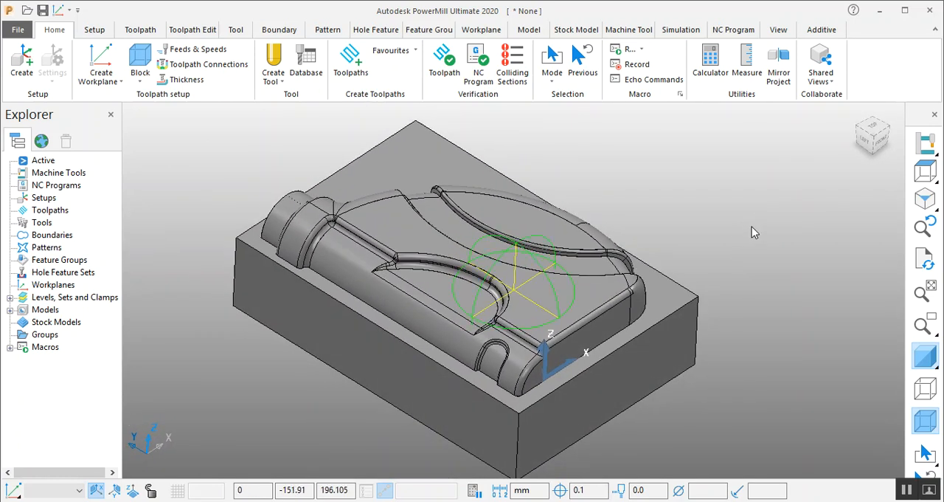
- Compare the Optimised Constant Z and Constant Z Finishing previews and start a new Constant Z Finishing toolpath
click(353, 65)
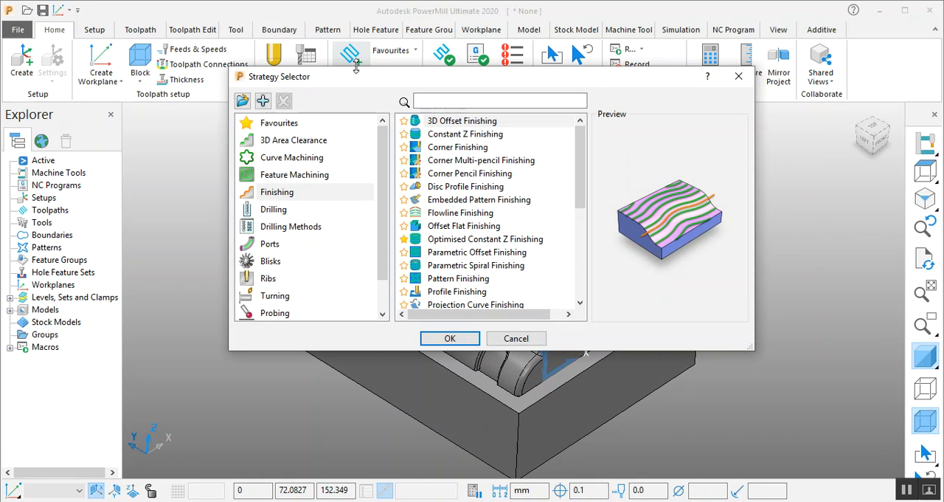
click(462, 240)
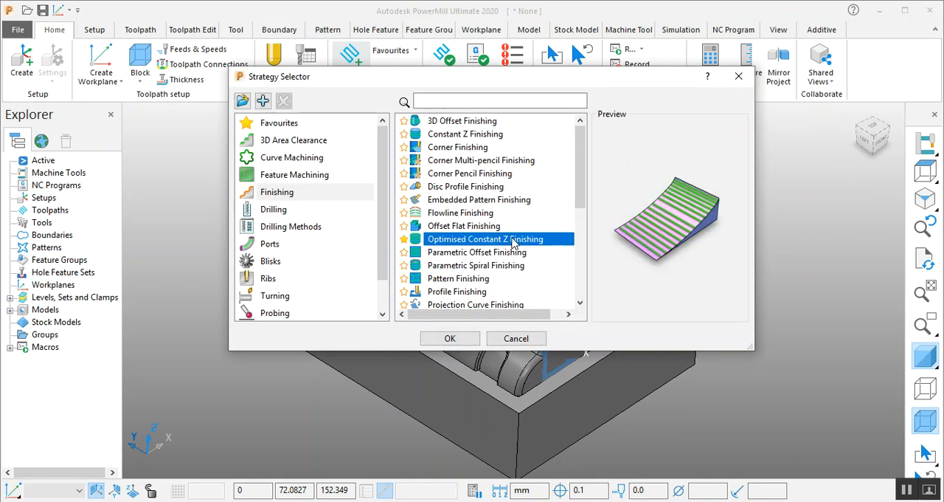
click(469, 134)
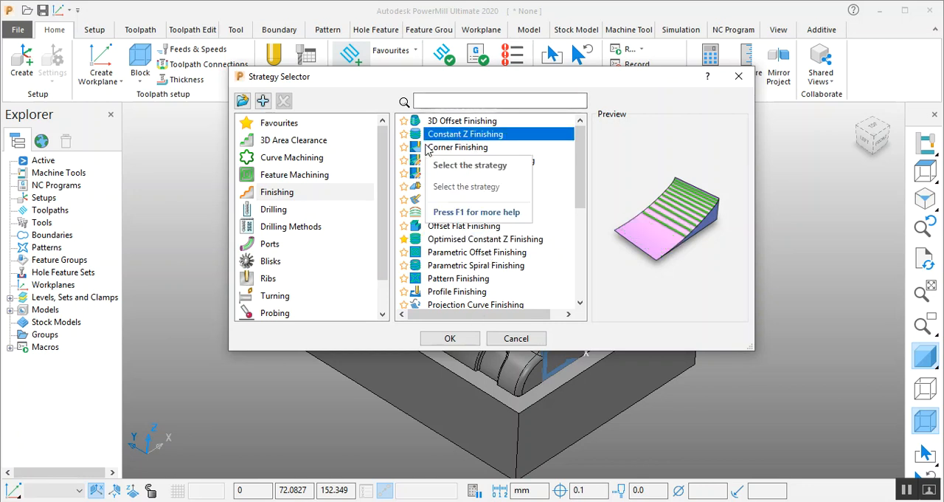
click(452, 338)
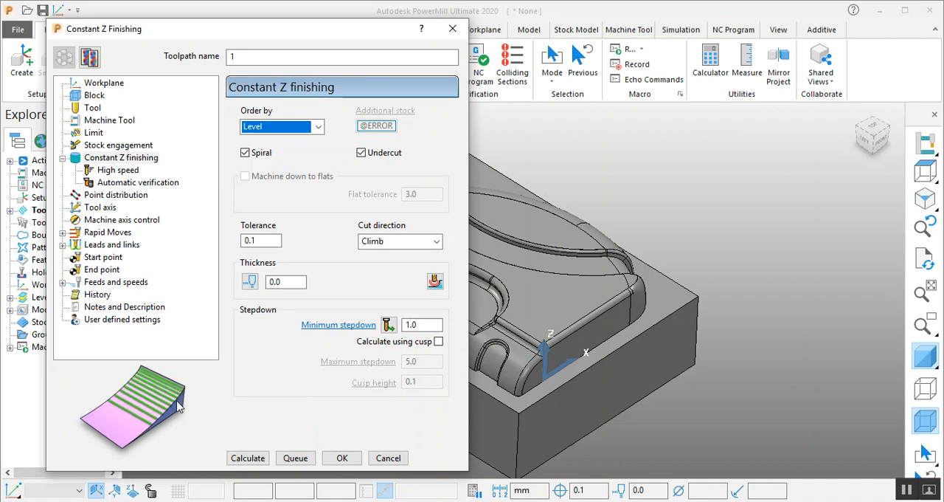
- Examine the part's steep walls and flat areas from the front and in isometric orientation beside the Constant Z settings
middle_drag(782, 335, 659, 338)
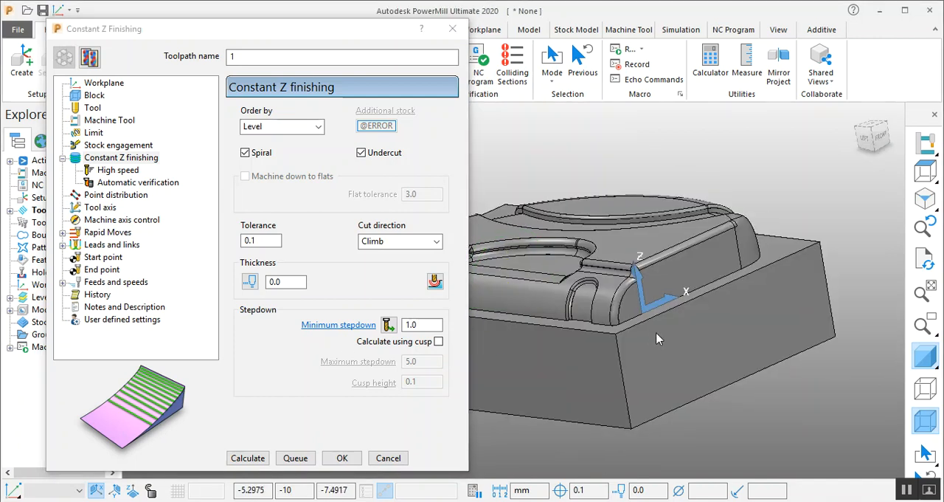
click(883, 140)
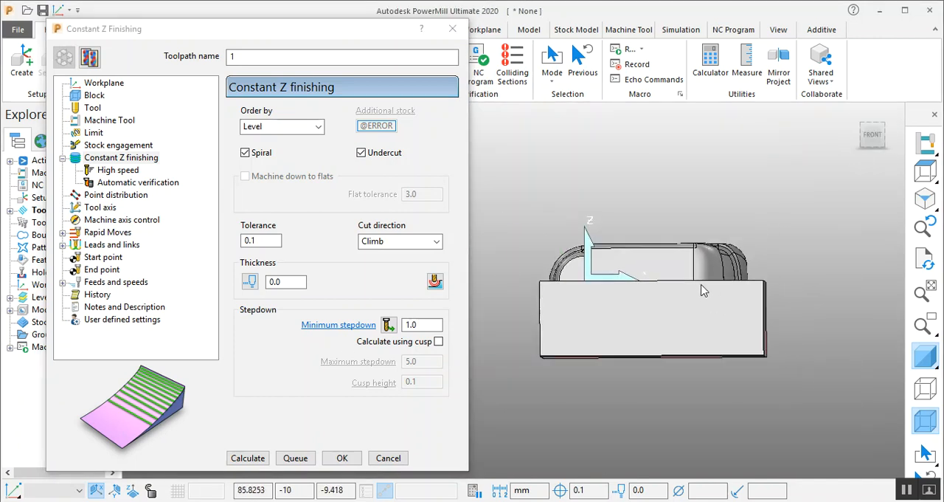
middle_drag(653, 273, 660, 386)
scroll(593, 283, up, 5)
middle_drag(592, 282, 735, 378)
scroll(726, 378, down, 5)
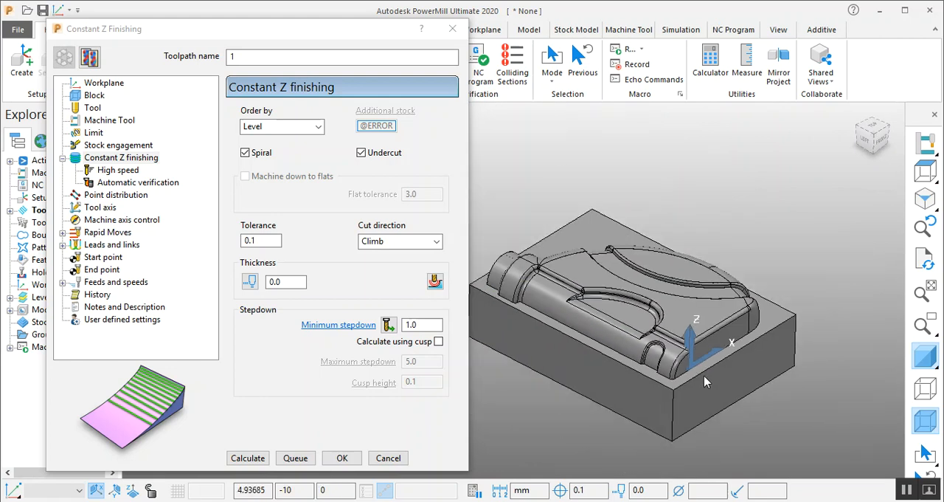
drag(190, 30, 160, 24)
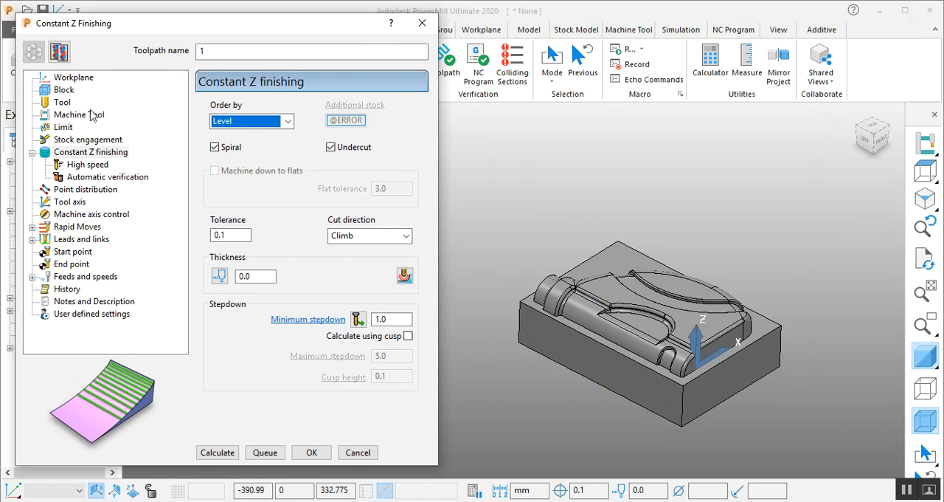
- Calculate a box-shaped block around the model with 0.0 expansion in the active workplane
click(67, 90)
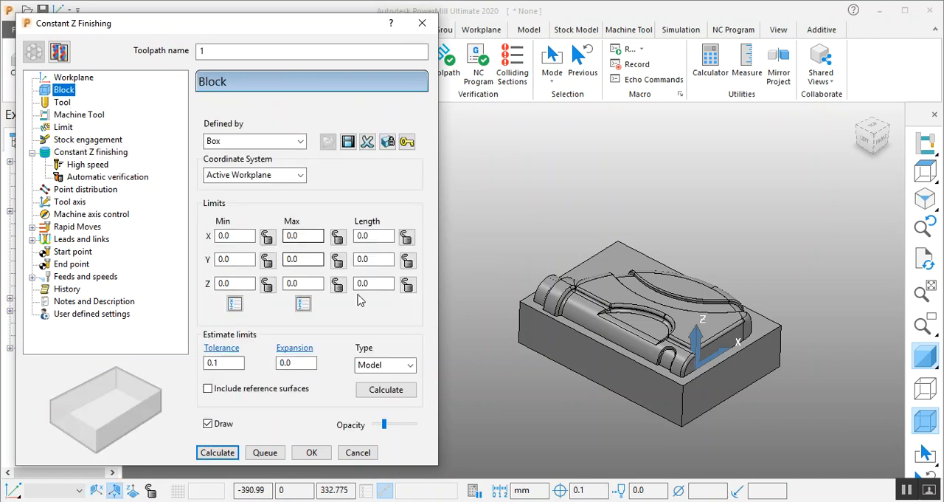
click(74, 78)
click(64, 89)
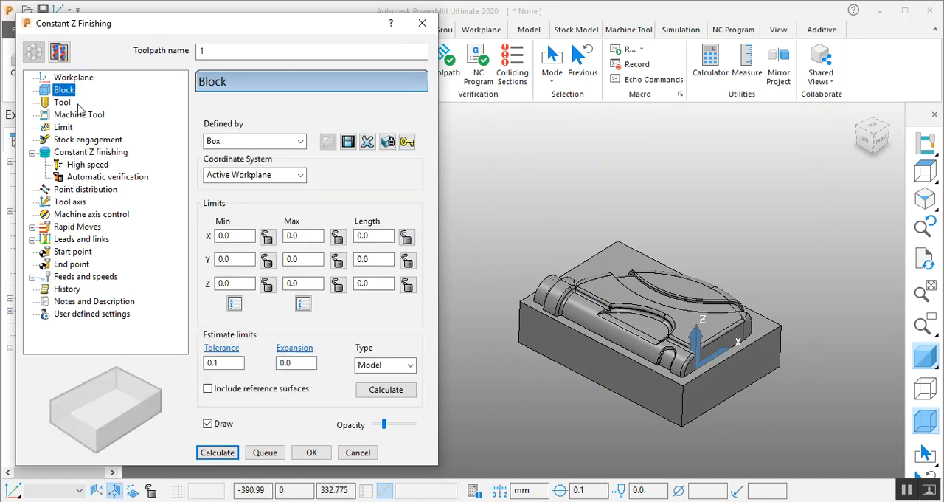
click(386, 389)
scroll(557, 316, up, 2)
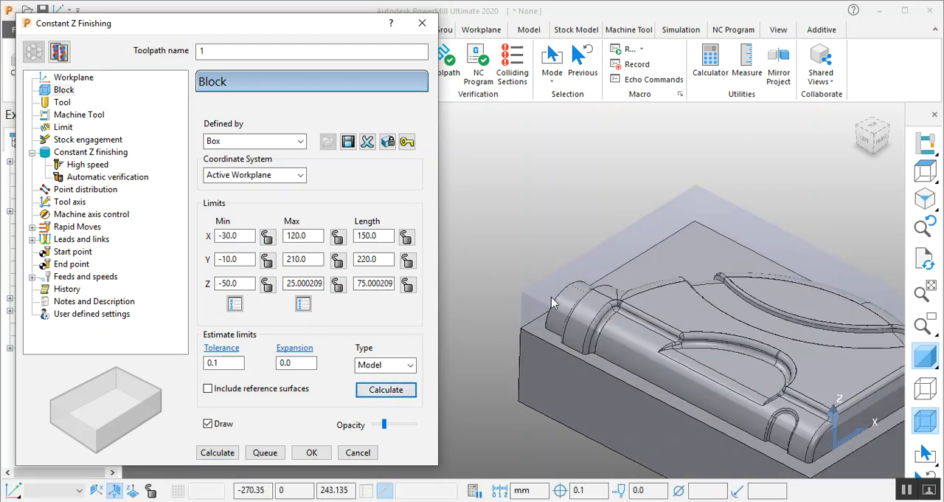
scroll(708, 402, up, 2)
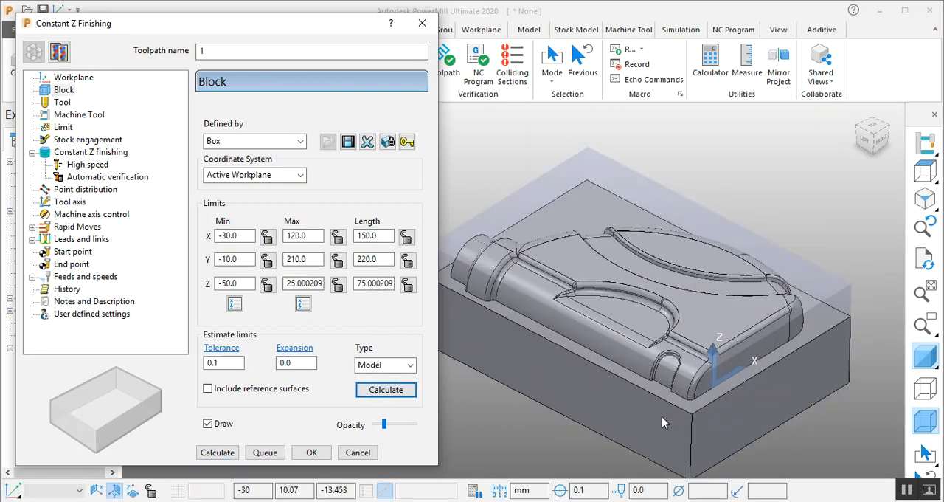
scroll(590, 391, down, 1)
- Create a workplane at the block's upper corner at X -30, Y -10, Z 25 and recalculate the block relative to it
click(73, 77)
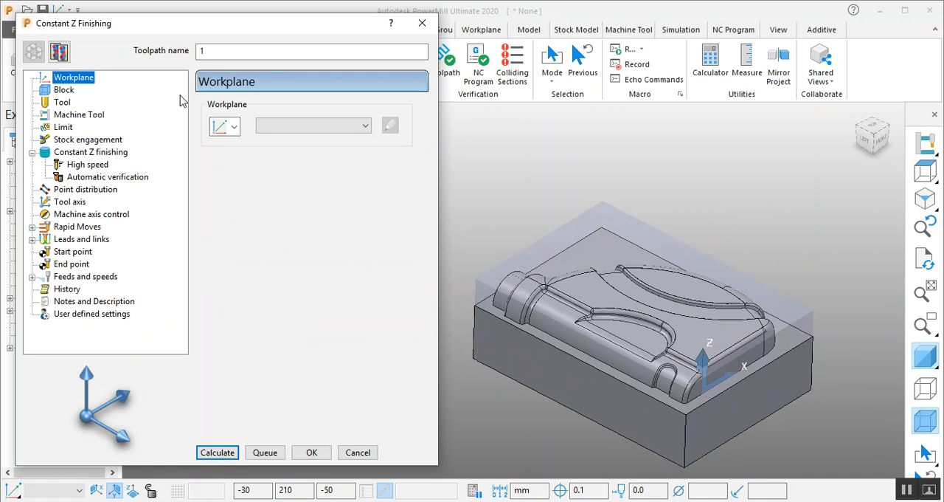
click(226, 127)
click(227, 158)
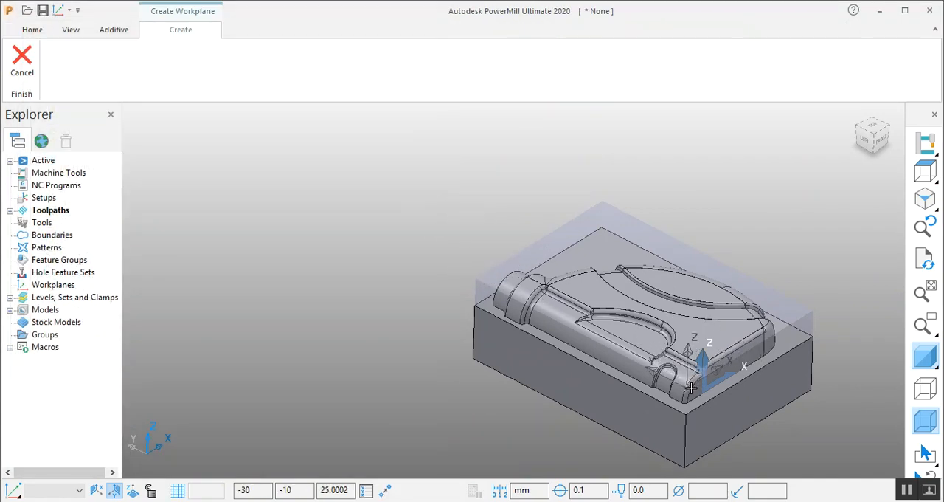
middle_drag(691, 386, 175, 371)
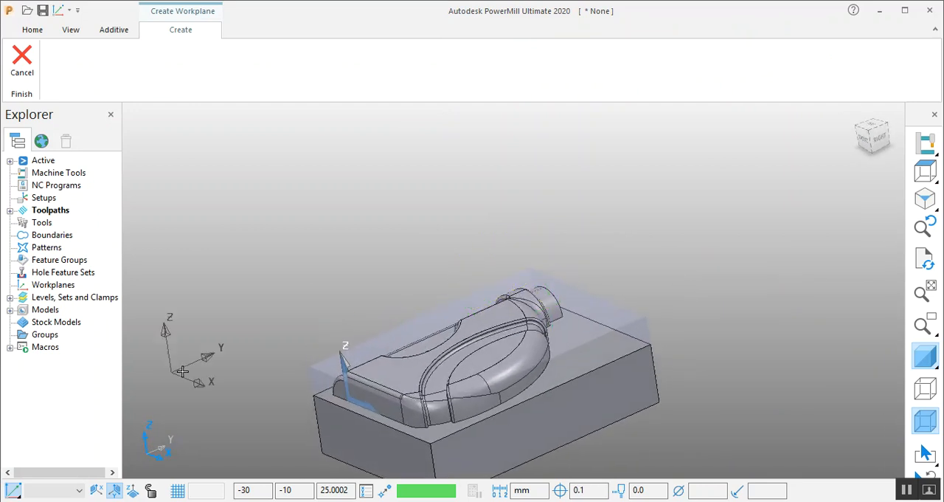
click(304, 363)
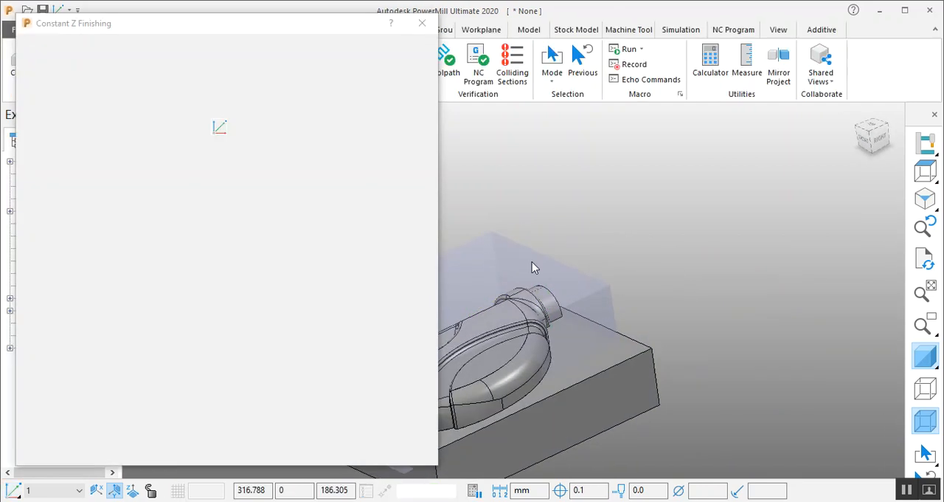
middle_drag(529, 259, 607, 280)
scroll(731, 254, down, 5)
scroll(620, 295, up, 3)
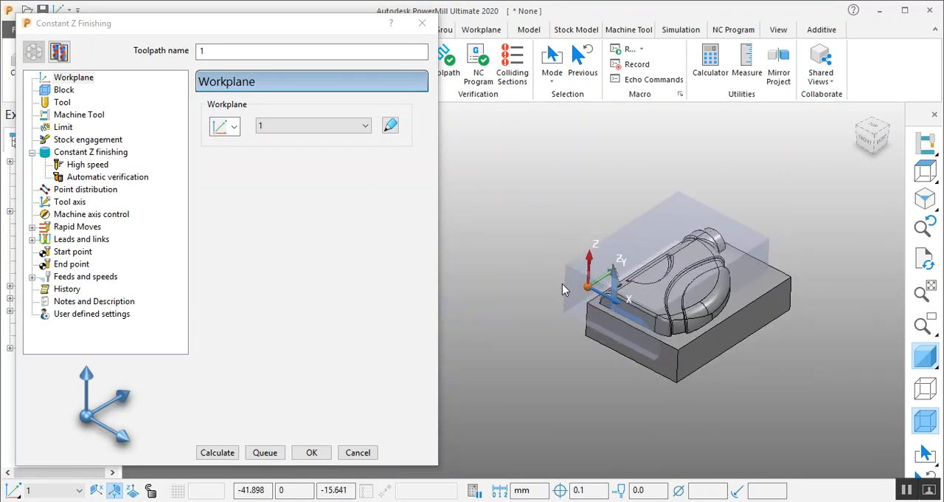
click(64, 89)
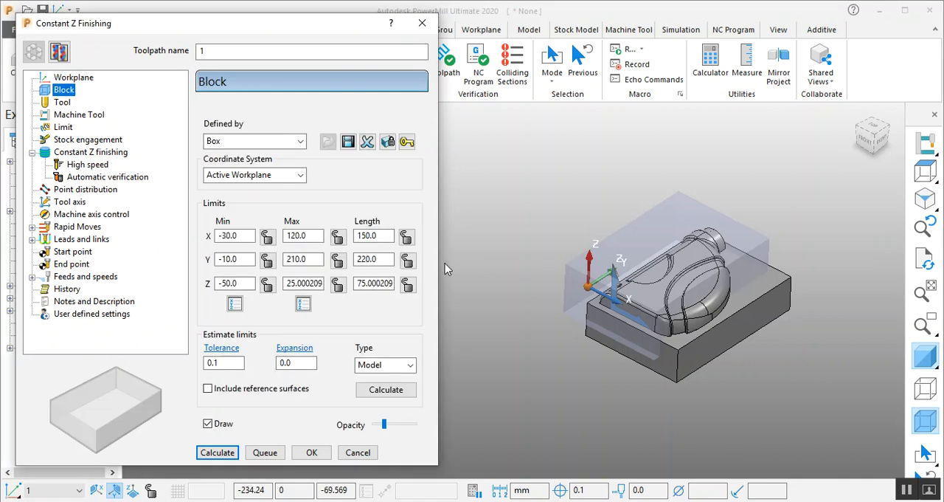
click(385, 388)
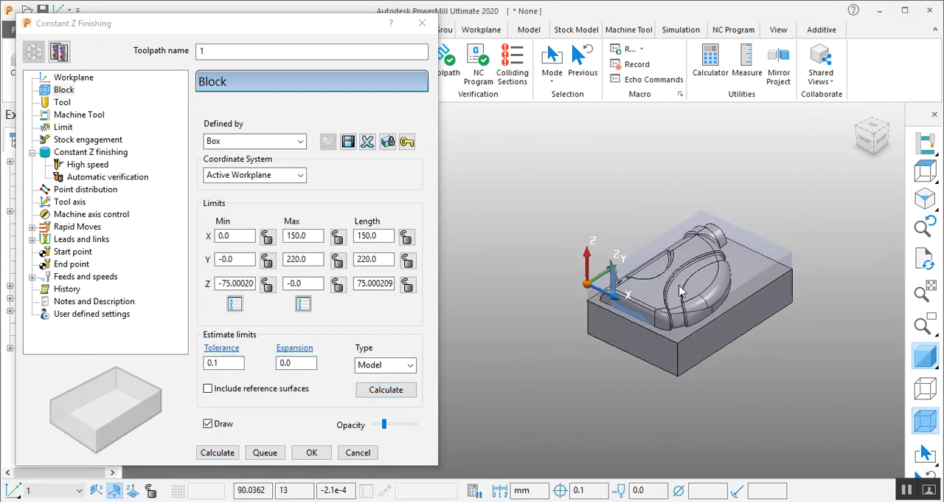
- Define a ball nosed tool with diameter 4.0 and length 20.0 for the Constant Z Finishing toolpath
scroll(698, 284, up, 4)
click(63, 103)
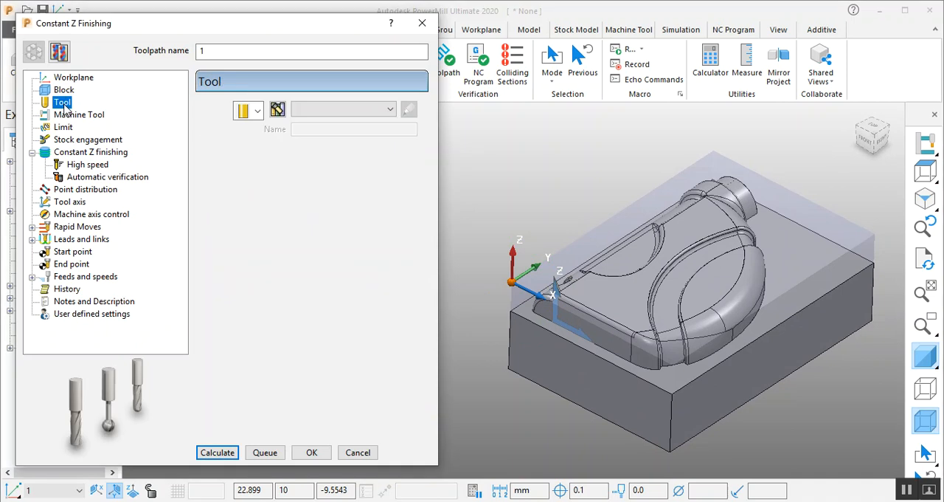
click(248, 111)
click(244, 149)
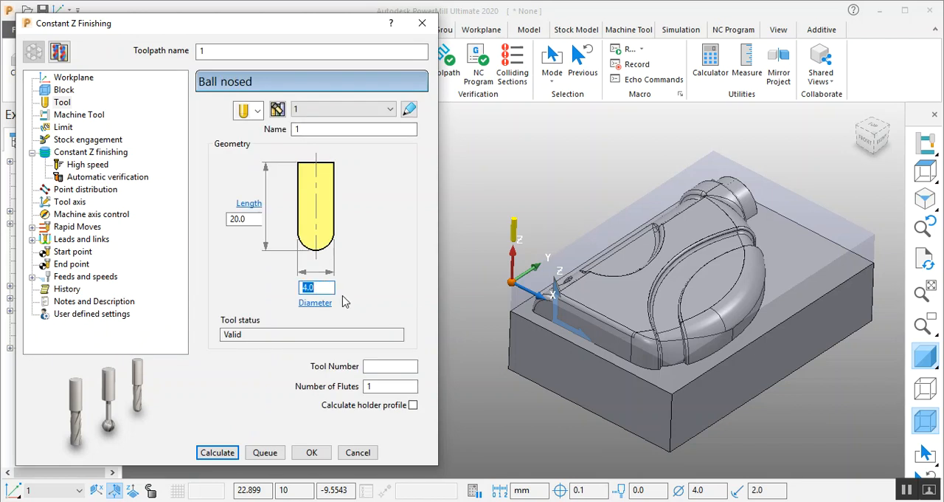
- Examine the part's grooves and curved walls alongside the ball nosed tool's diameter
middle_drag(805, 286, 815, 290)
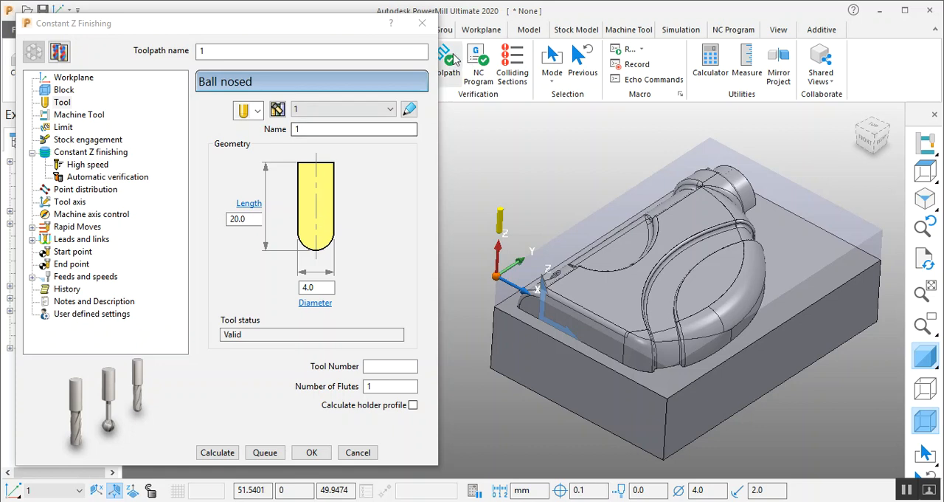
drag(201, 26, 248, 29)
scroll(705, 305, down, 2)
scroll(705, 305, up, 2)
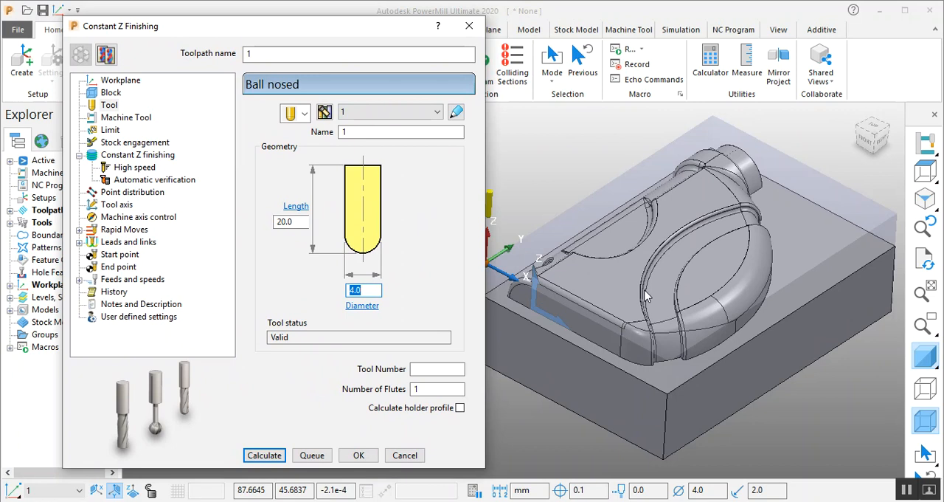
middle_drag(801, 252, 754, 258)
scroll(734, 262, up, 4)
scroll(726, 261, down, 3)
middle_drag(653, 325, 661, 313)
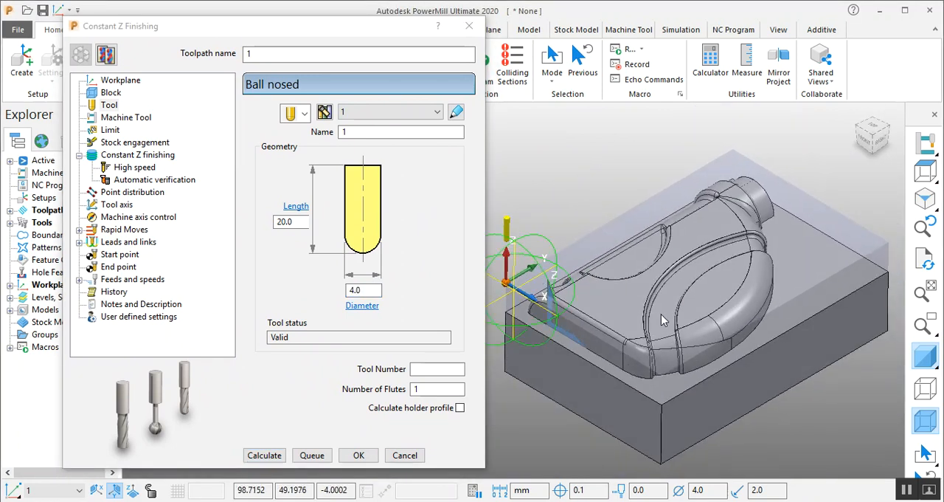
click(366, 289)
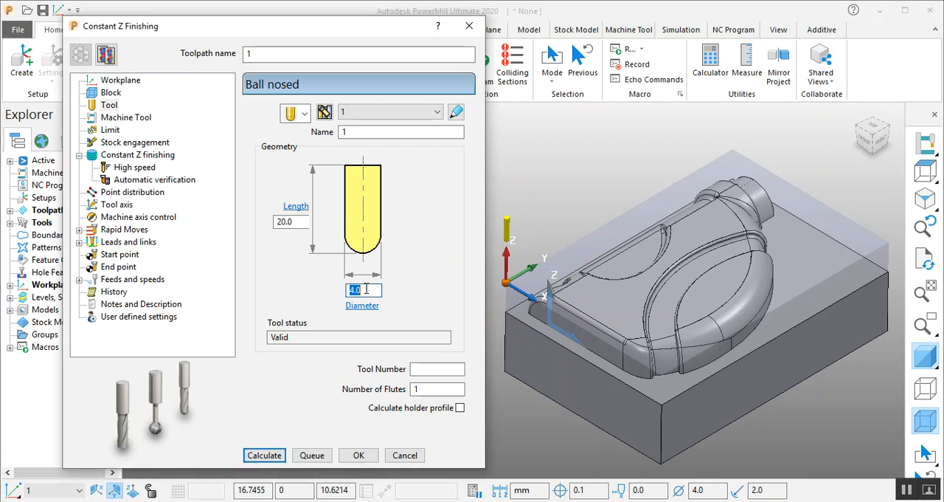
- Turn off Undercut and Spiral in the Constant Z finishing settings, keeping thickness 0.0 and minimum stepdown 1.0
click(135, 155)
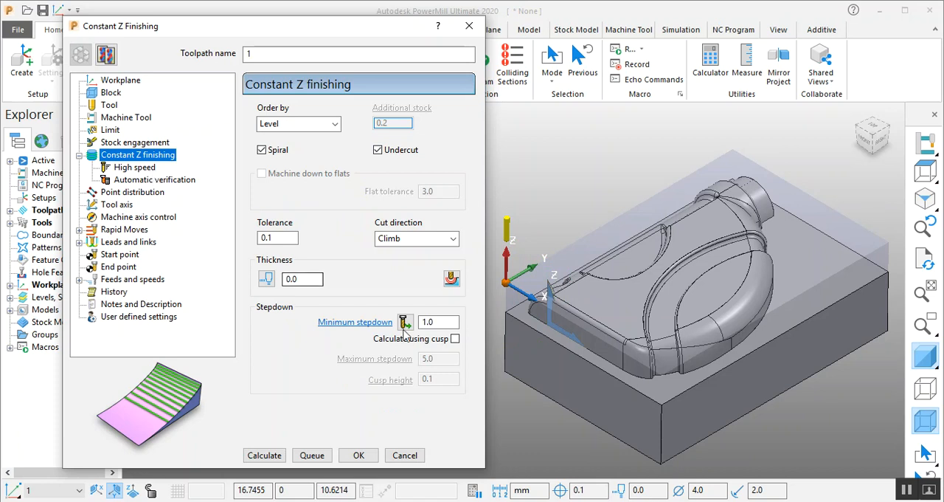
click(441, 322)
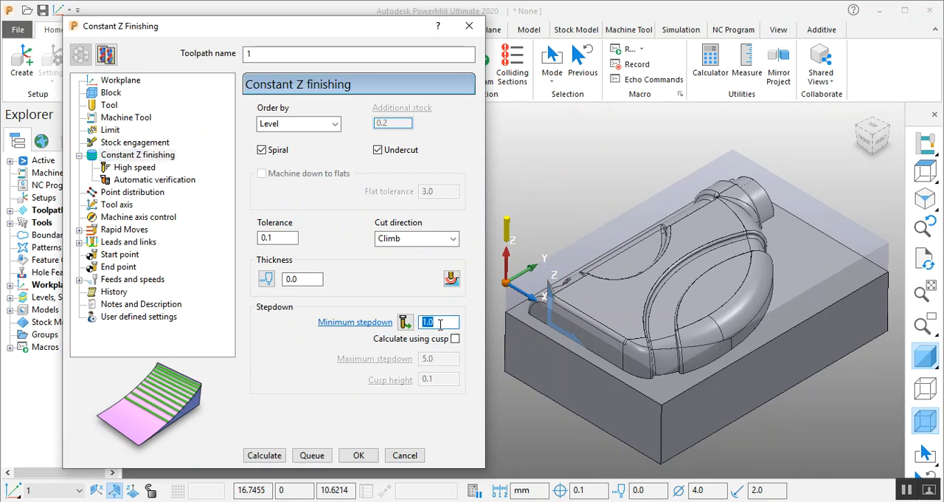
click(309, 279)
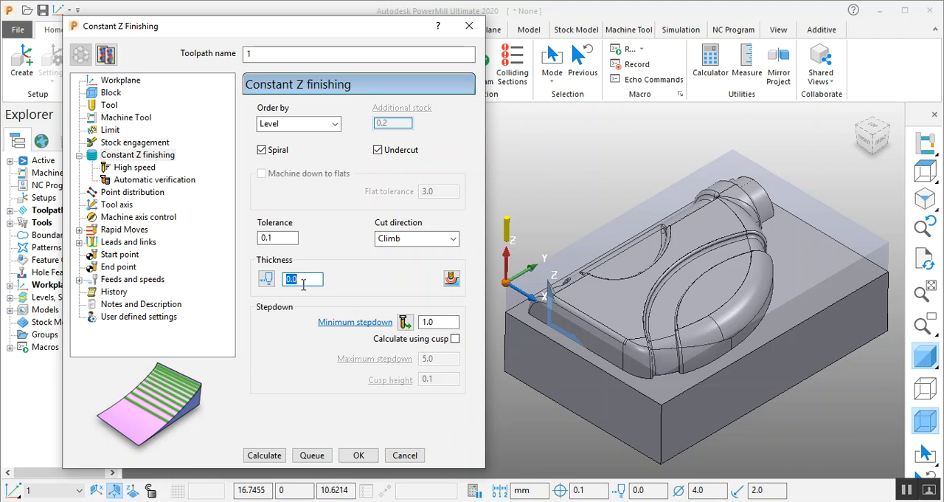
click(381, 151)
click(279, 157)
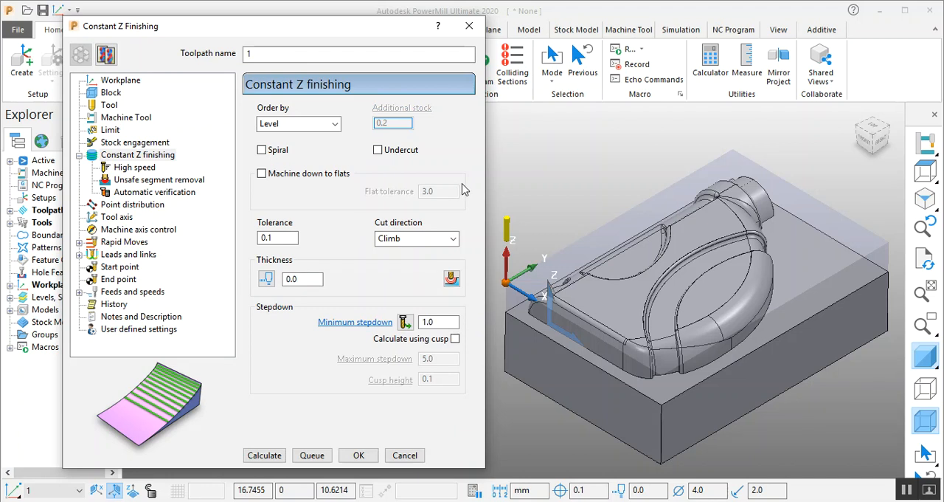
- Order the passes by Level and calculate the Constant Z Finishing toolpath
click(324, 123)
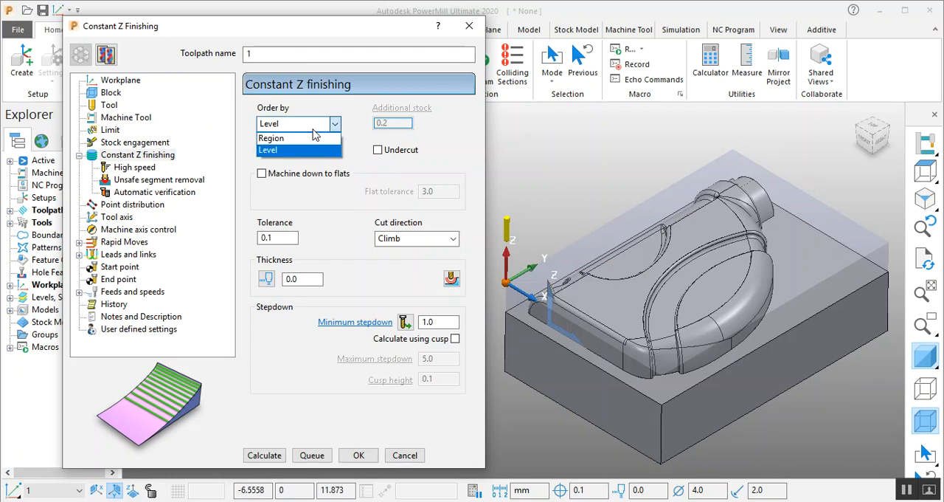
click(320, 124)
click(308, 127)
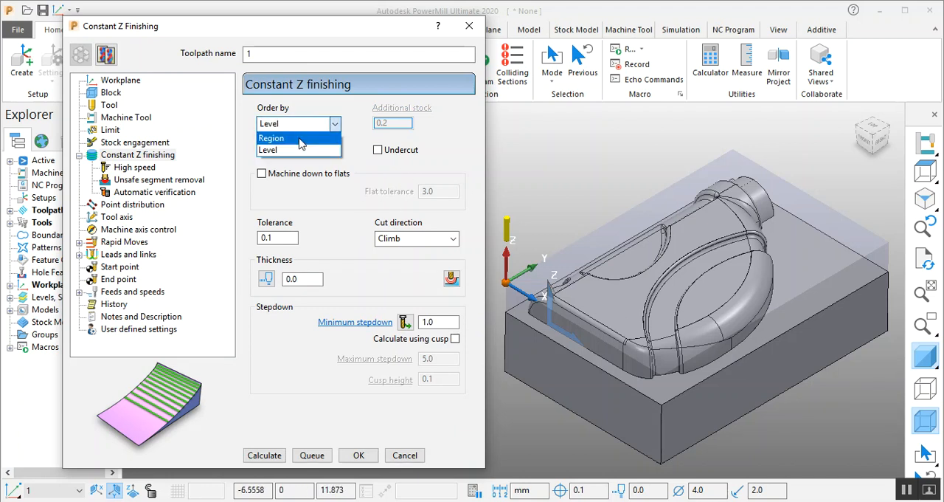
click(299, 151)
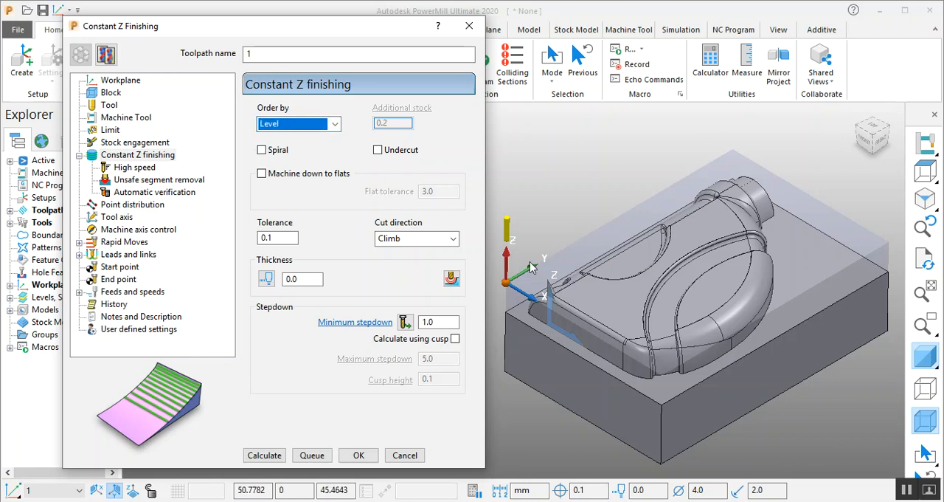
click(272, 459)
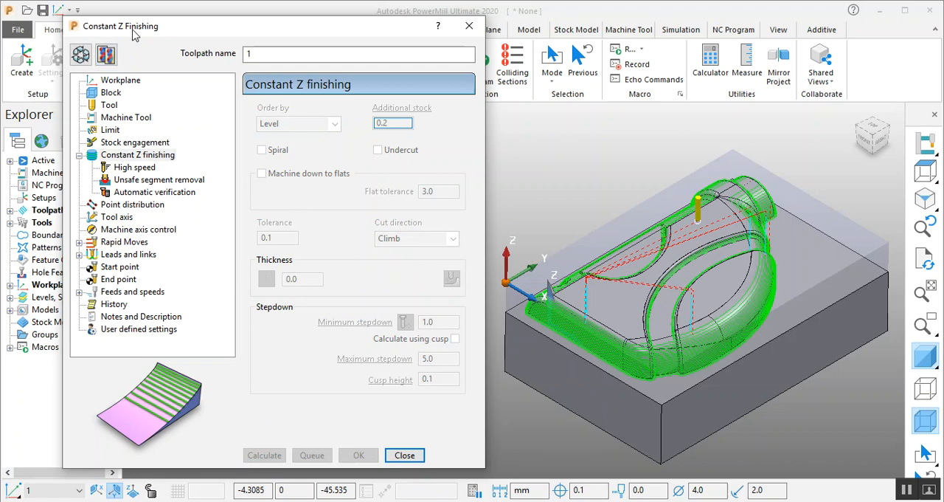
- Examine the vertical spacing of the passes on the part's walls and rounded corner from the right side
click(881, 145)
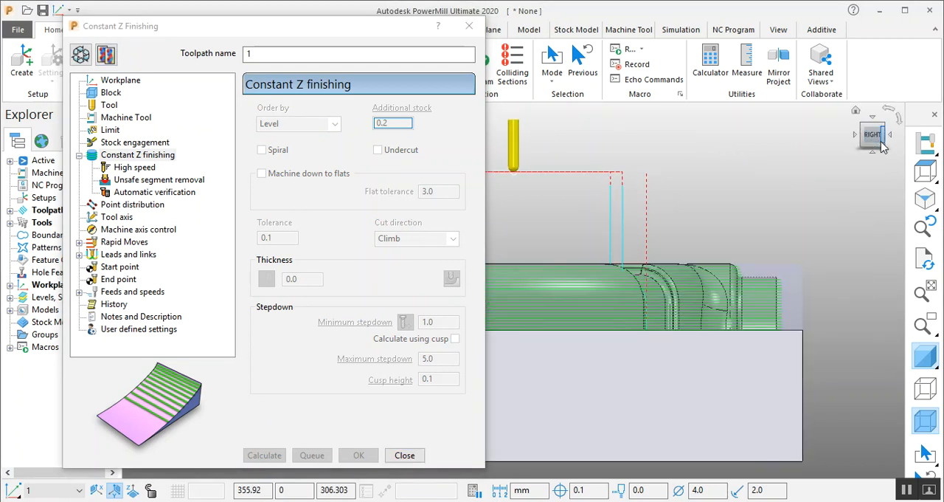
scroll(594, 341, up, 5)
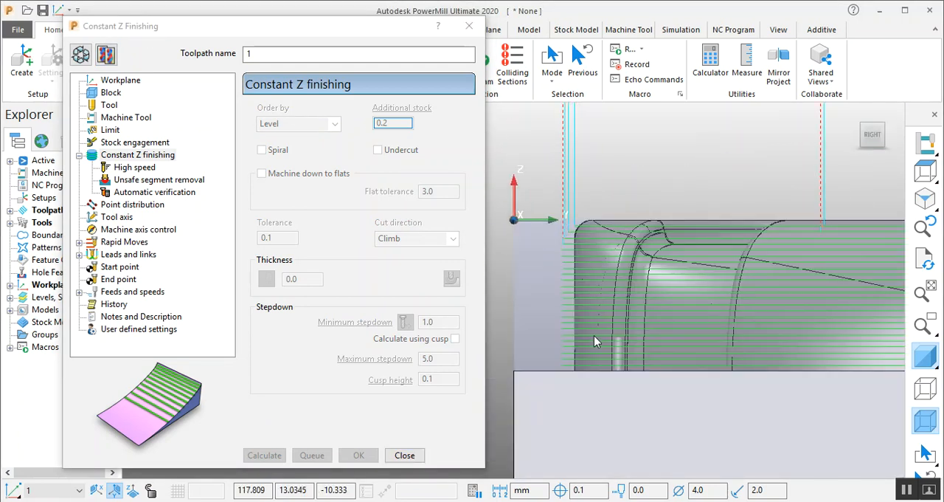
scroll(594, 341, up, 3)
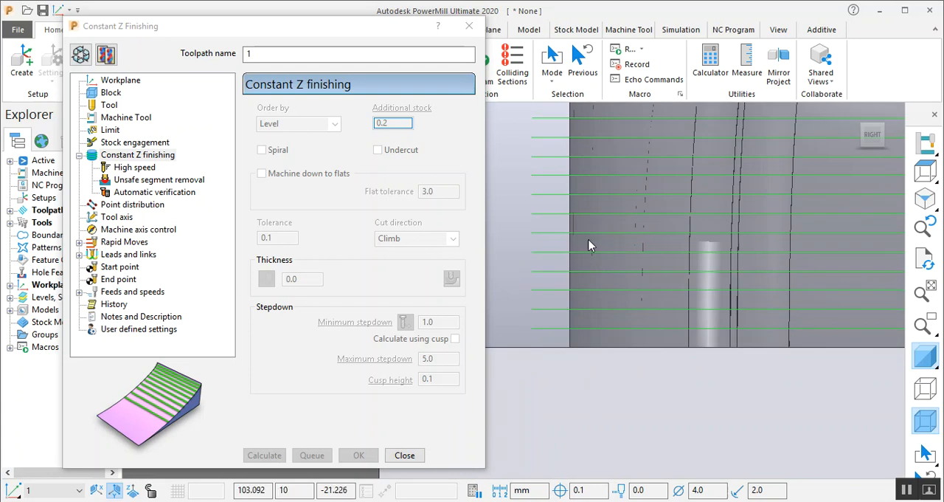
scroll(589, 245, down, 4)
scroll(579, 151, up, 4)
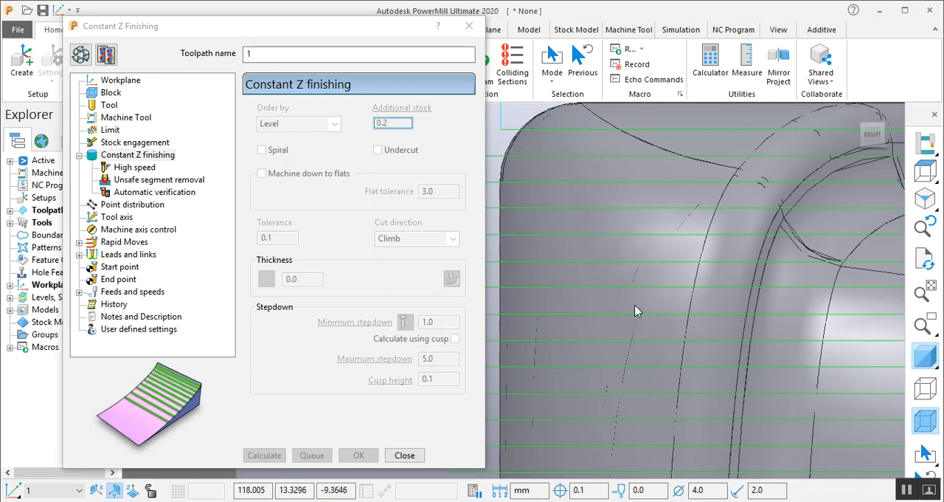
scroll(638, 310, down, 6)
- Inspect in 3D how the passes spread over the curved outer shoulder compared with the steep wall
middle_drag(808, 256, 629, 419)
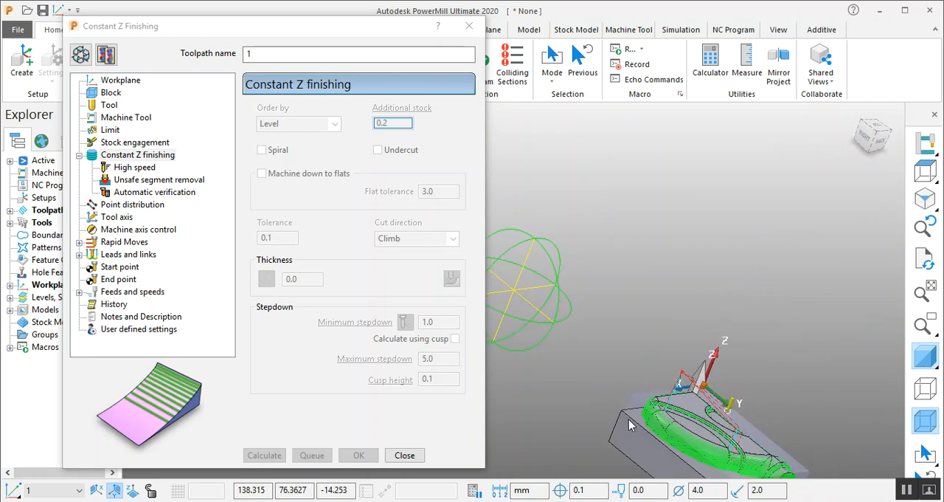
scroll(715, 331, up, 8)
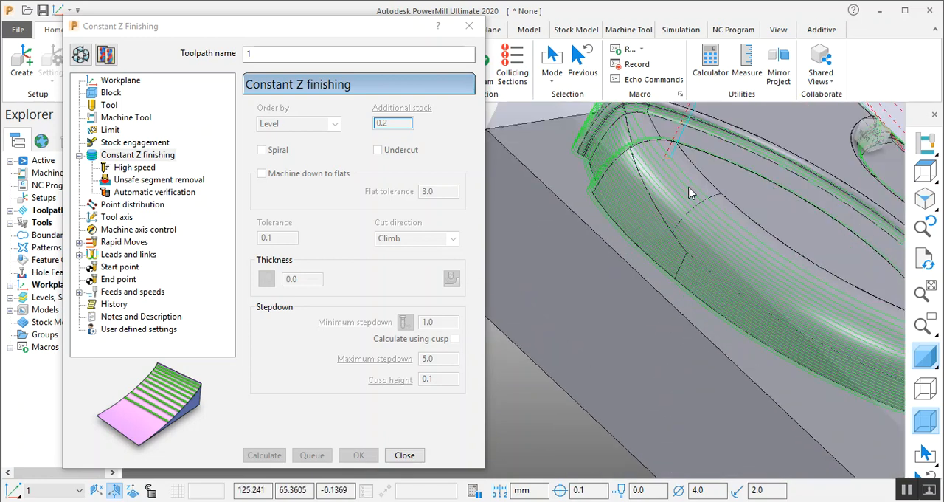
scroll(697, 185, up, 8)
scroll(709, 192, up, 3)
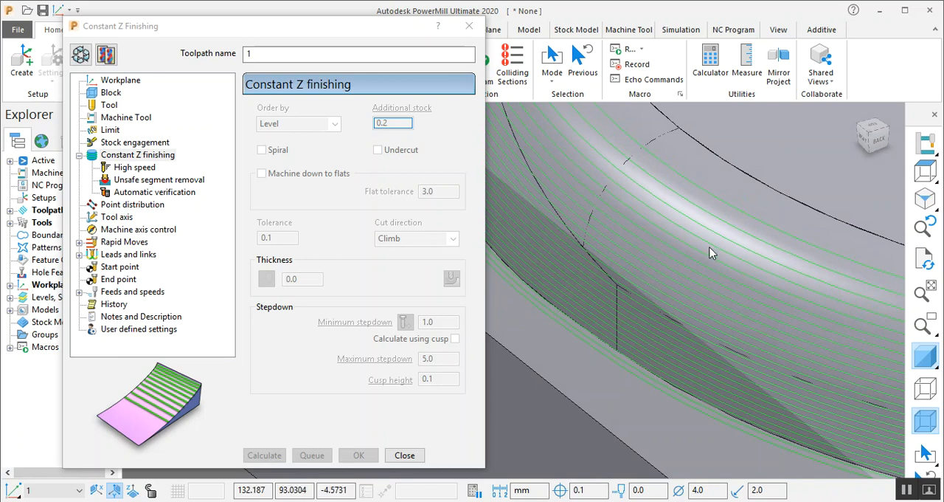
scroll(710, 248, down, 10)
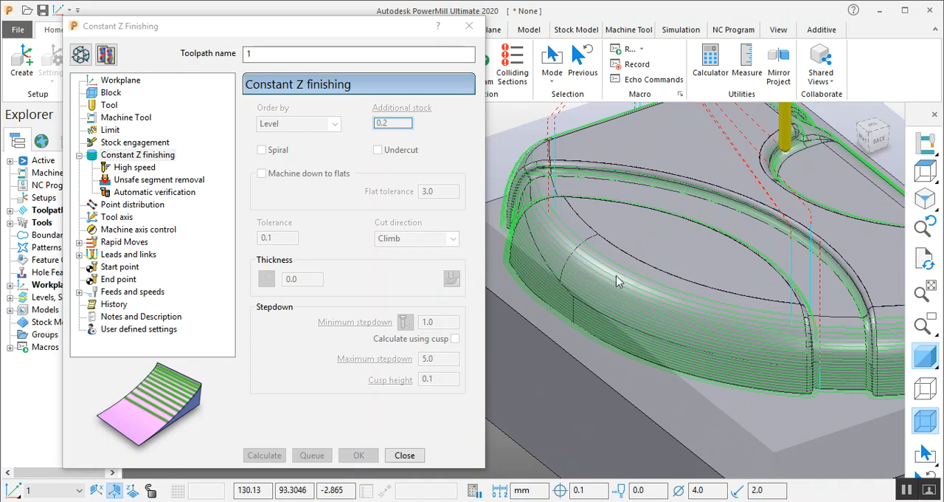
middle_drag(612, 292, 622, 320)
scroll(641, 261, down, 8)
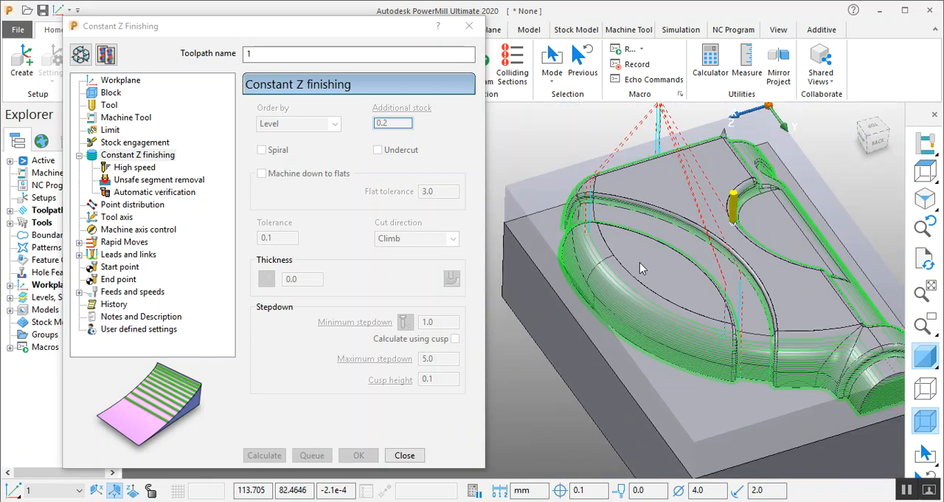
- Compare the horizontal spacing of the passes around the bottle neck from above
click(874, 128)
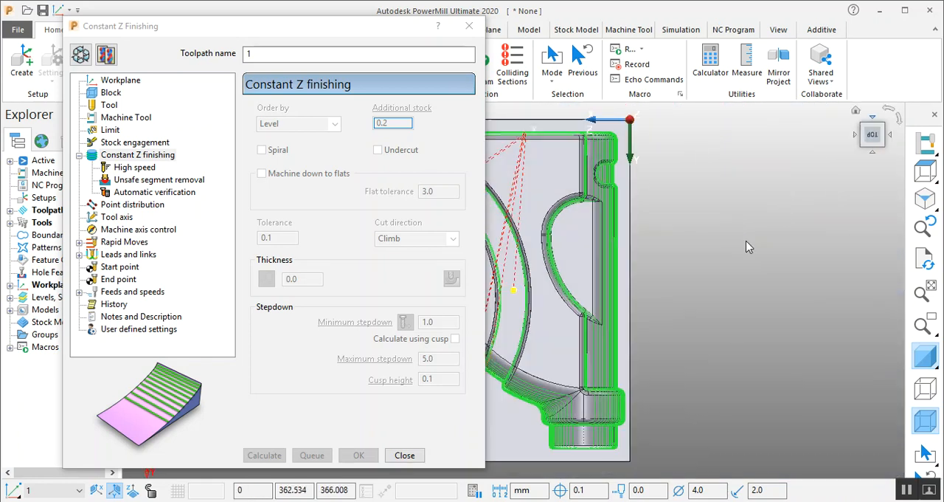
scroll(639, 360, up, 6)
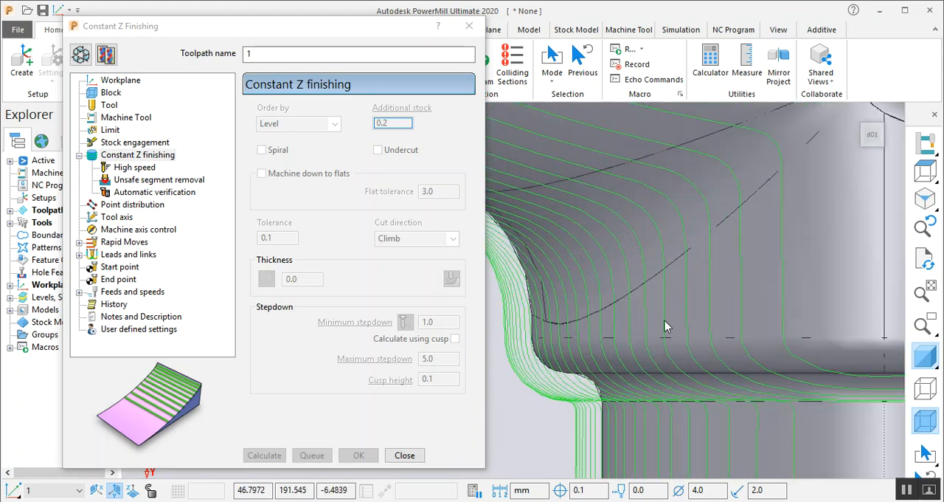
scroll(686, 301, down, 2)
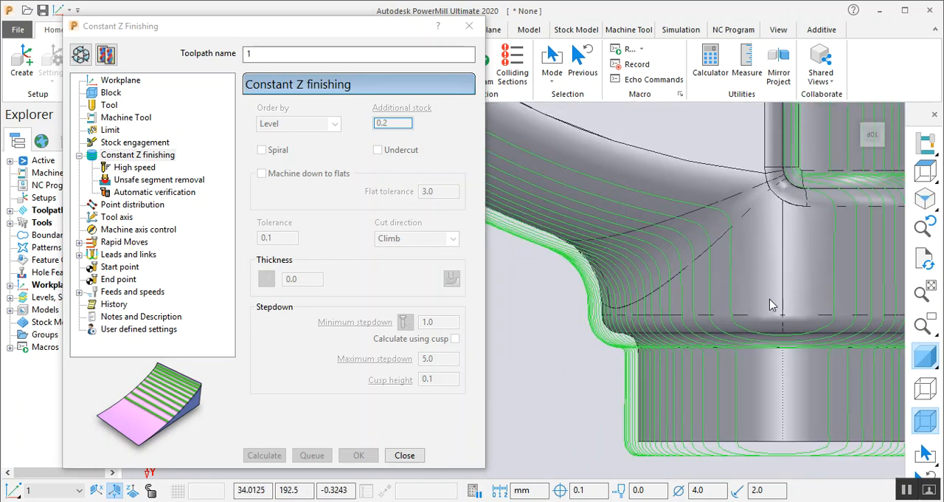
scroll(758, 293, down, 2)
scroll(753, 295, up, 3)
scroll(634, 373, down, 2)
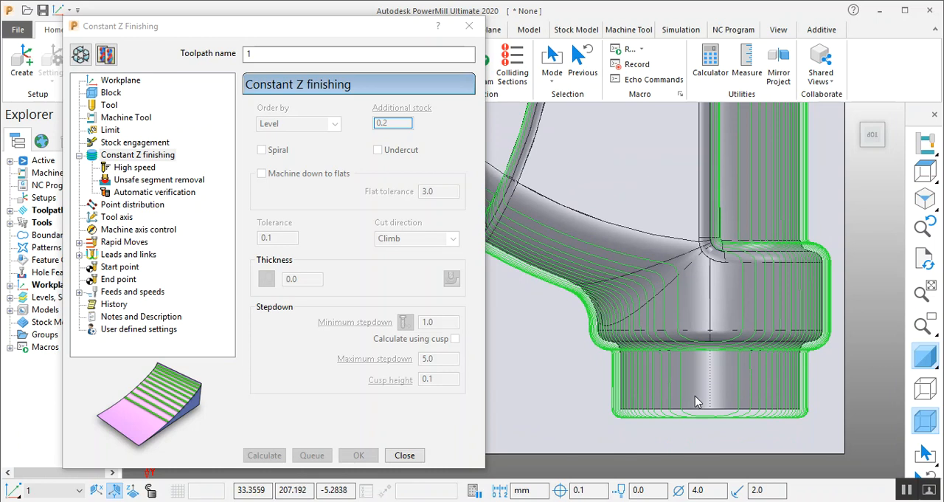
scroll(692, 394, up, 3)
scroll(685, 295, down, 3)
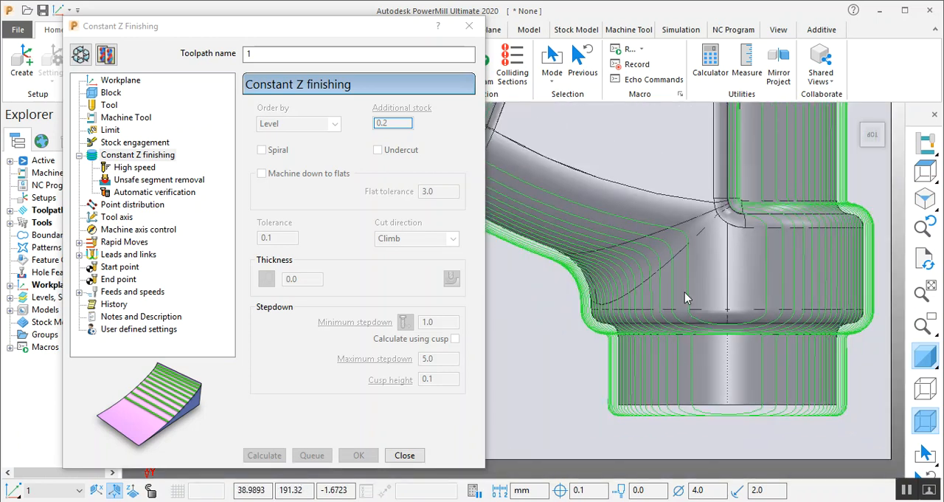
- Check the level heights of the passes over the neck arc and the opposite rounded edge from the back
click(872, 154)
scroll(632, 243, up, 5)
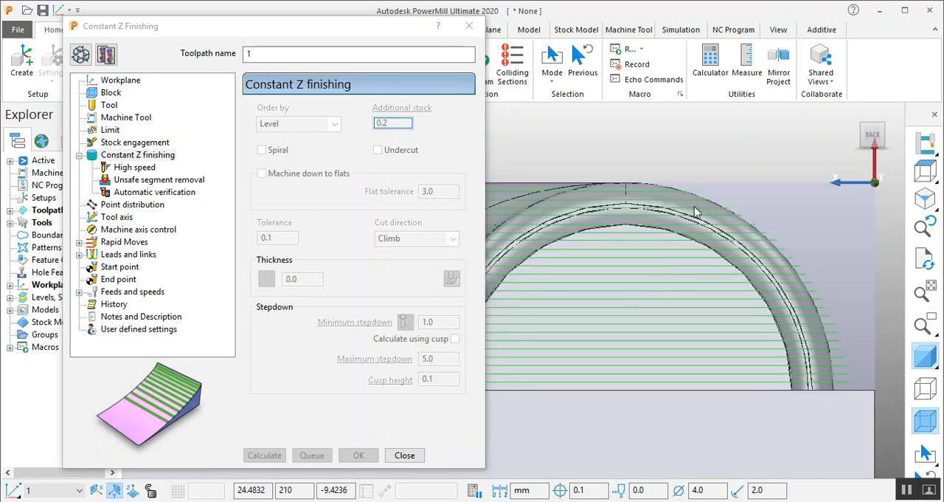
scroll(815, 216, down, 4)
scroll(528, 231, up, 4)
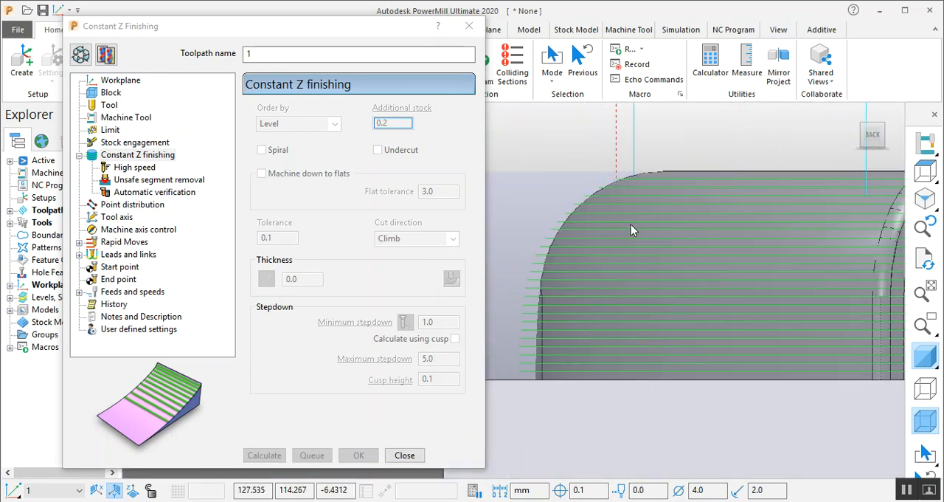
scroll(626, 228, down, 5)
mouse_move(659, 266)
middle_down()
mouse_move(655, 255)
mouse_move(652, 273)
middle_up()
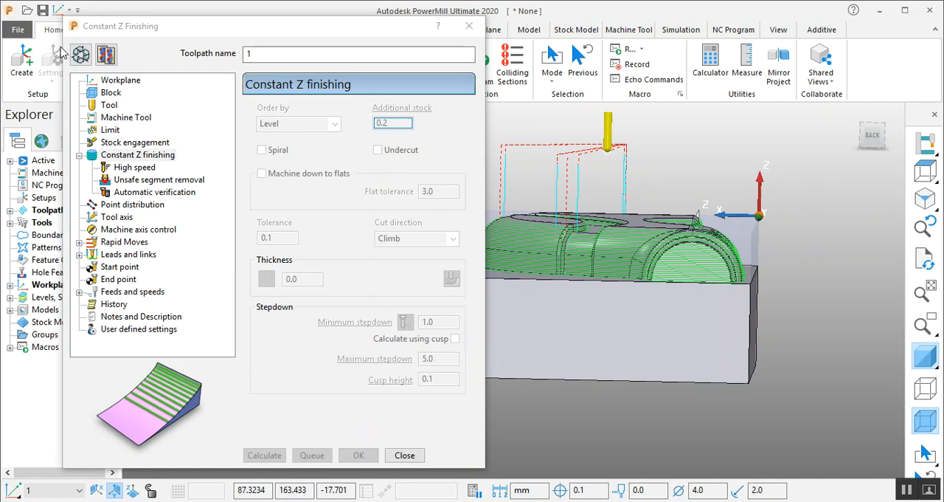
- Reopen the toolpath for editing, turn on Spiral, recalculate it and review the resulting passes around the part
click(81, 53)
scroll(762, 209, down, 4)
scroll(763, 209, up, 2)
middle_drag(760, 215, 549, 284)
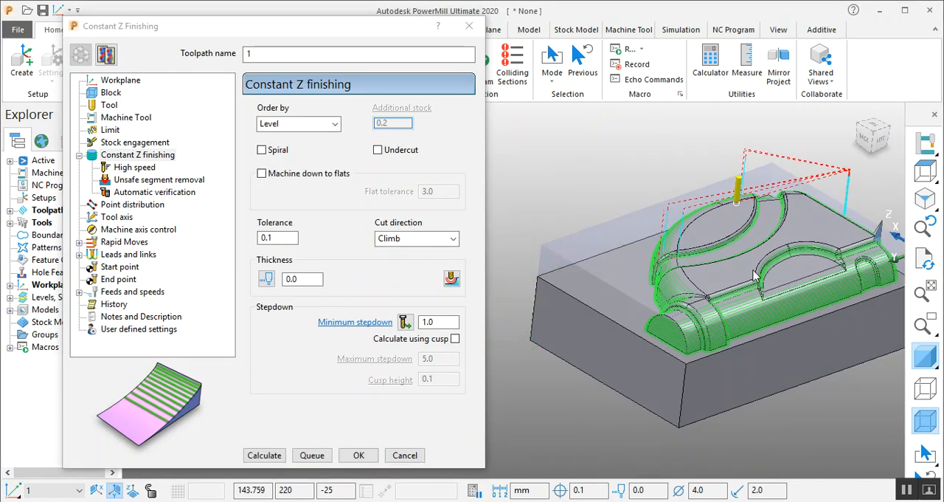
click(273, 151)
click(264, 455)
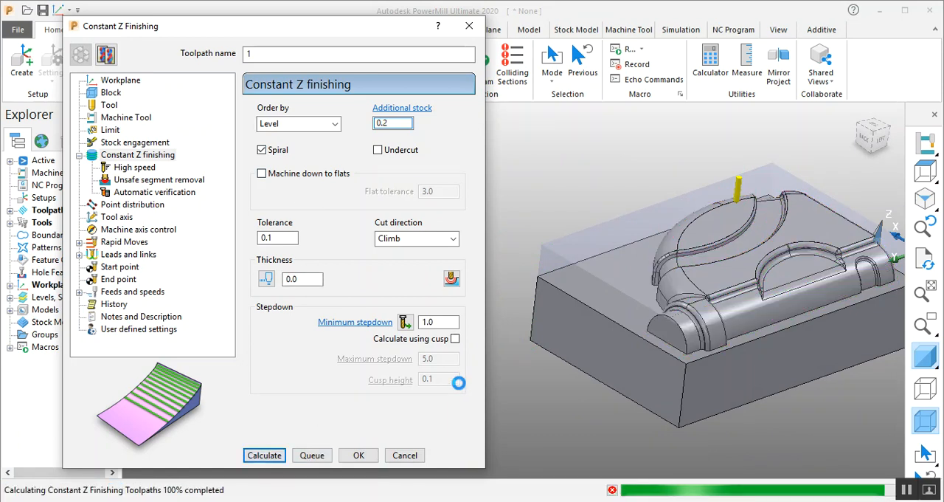
mouse_move(819, 243)
middle_down()
mouse_move(708, 290)
mouse_move(753, 249)
middle_up()
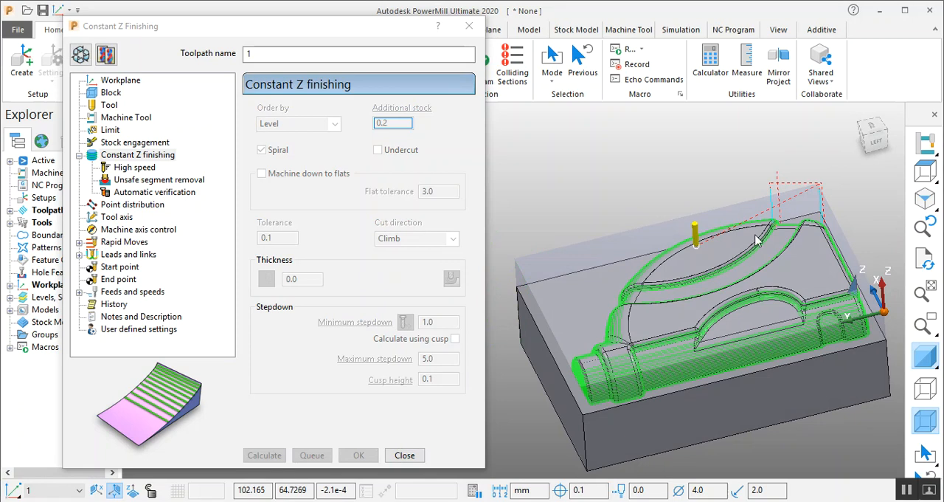
middle_drag(738, 219, 782, 197)
middle_drag(701, 254, 619, 270)
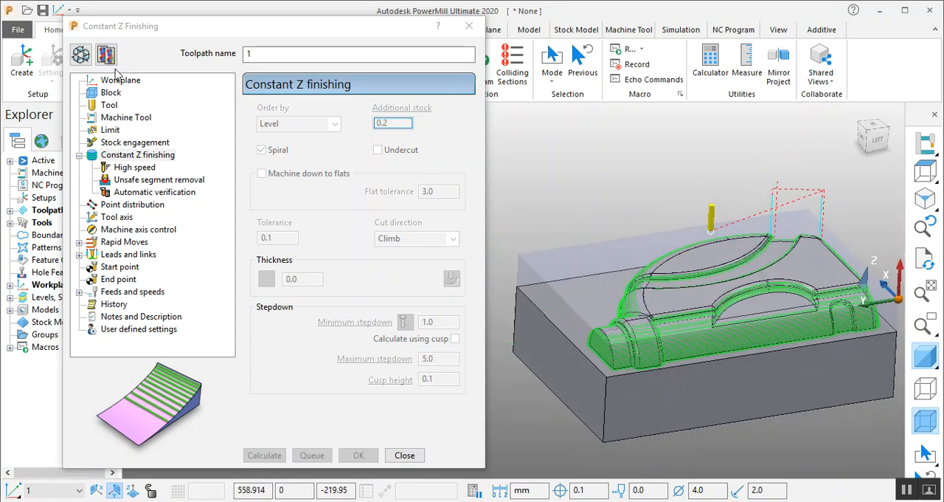
- Reopen the toolpath for editing, turn off Spiral, recalculate it and examine the non-spiral passes and their links
click(81, 55)
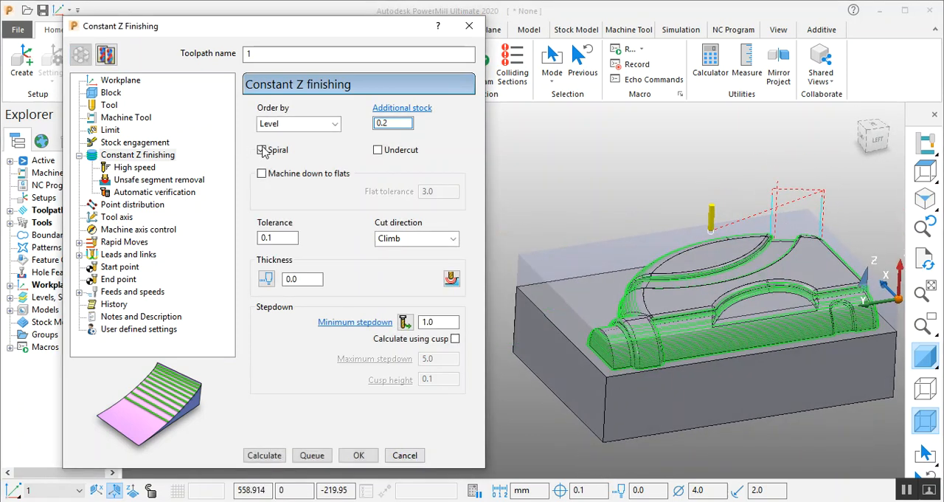
click(269, 458)
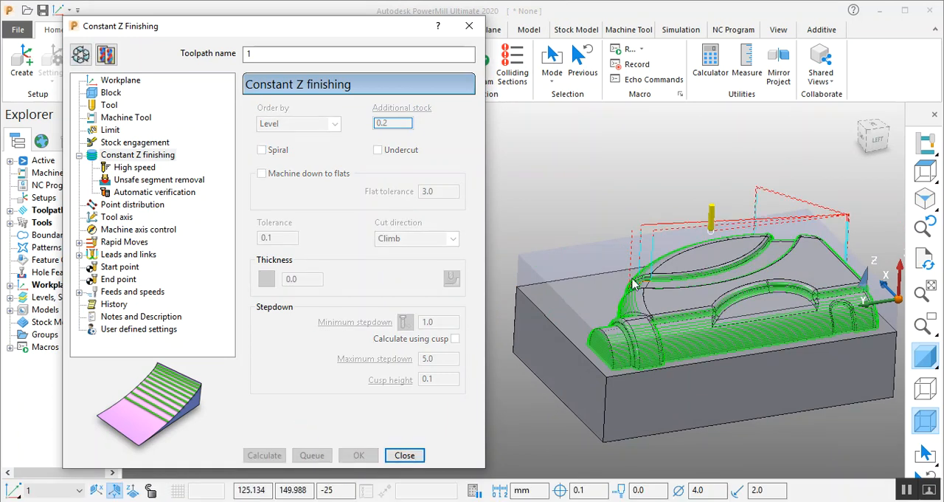
middle_drag(648, 284, 615, 341)
scroll(664, 327, down, 4)
scroll(666, 325, up, 5)
middle_drag(664, 294, 693, 234)
scroll(579, 202, down, 4)
middle_drag(576, 215, 527, 220)
- Turn Spiral back on with the order kept at Level, recalculate the toolpath and view it in 3D
click(87, 63)
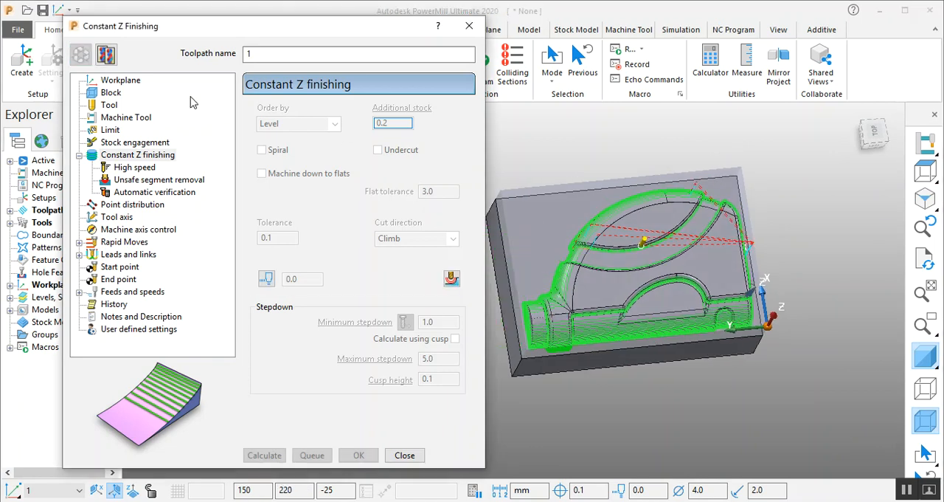
click(299, 124)
click(292, 145)
click(261, 150)
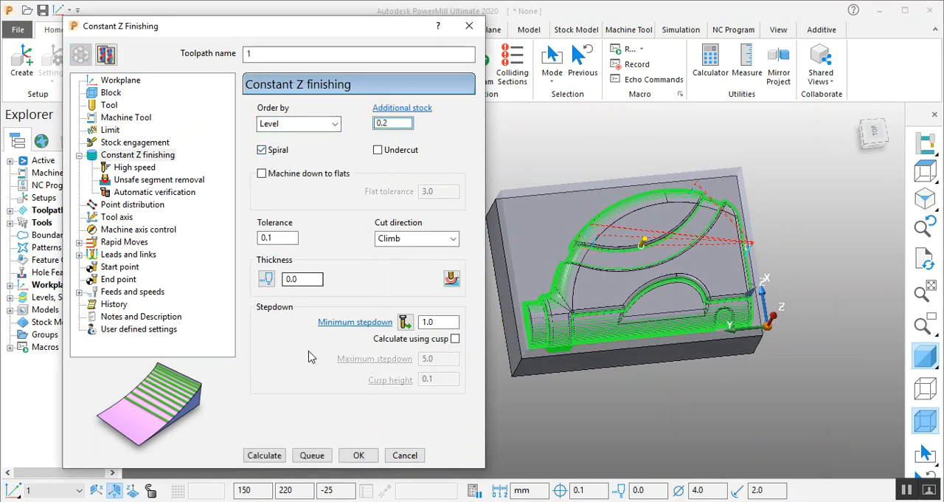
click(260, 455)
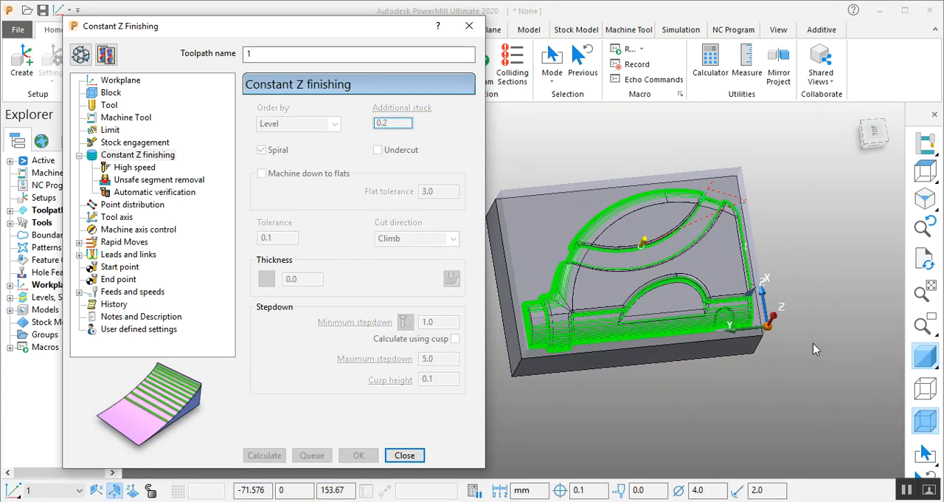
middle_drag(783, 321, 737, 162)
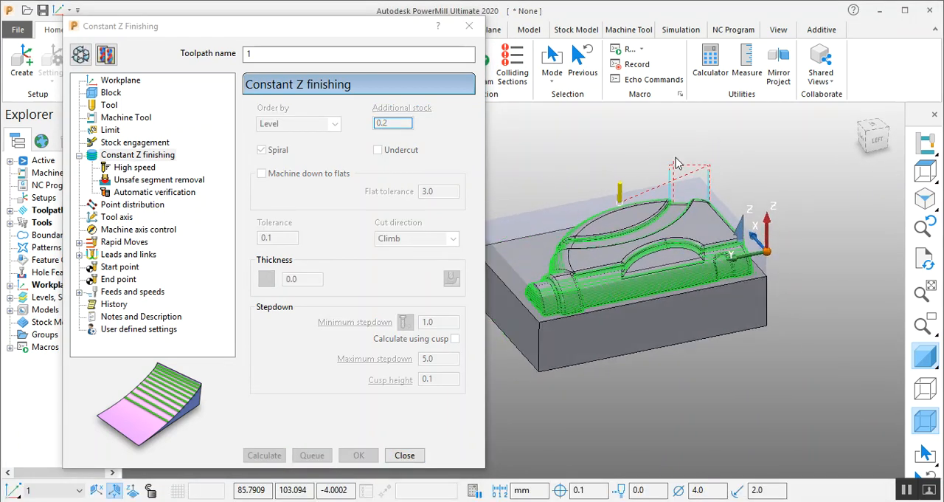
- Reopen the toolpath for editing, enable Undercut and recalculate it
click(104, 55)
click(378, 150)
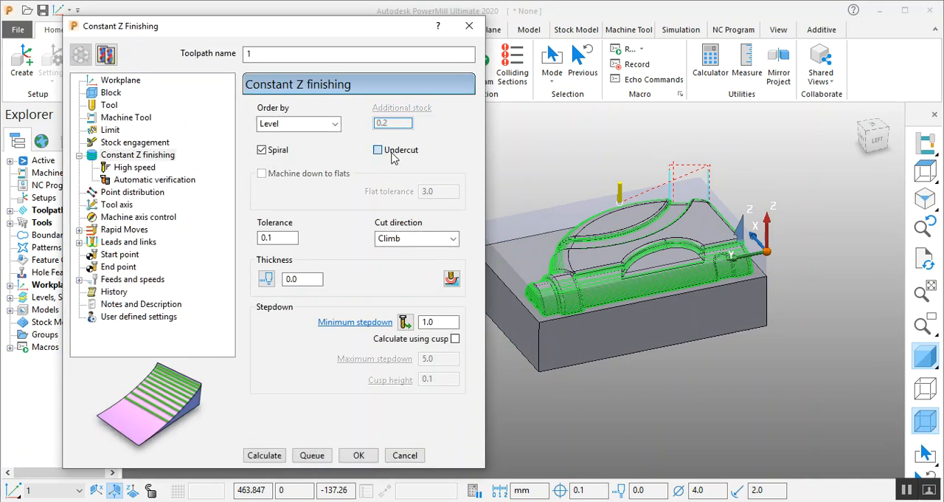
scroll(611, 291, up, 6)
scroll(801, 293, down, 4)
middle_drag(704, 285, 777, 276)
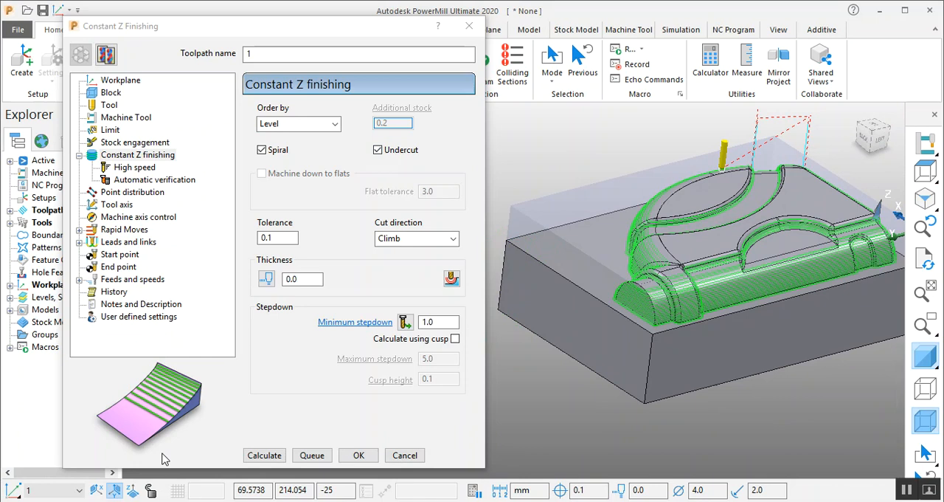
click(275, 456)
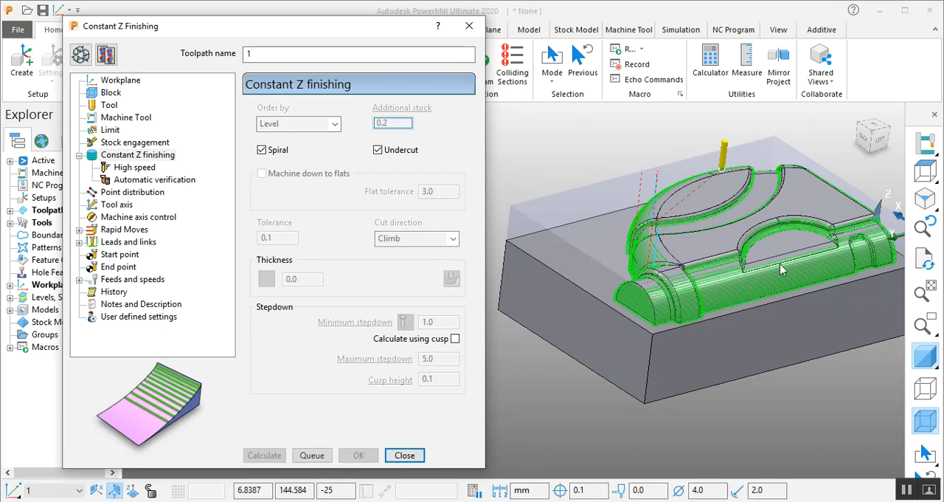
- Inspect the undercut-enabled passes around the bottle neck and the long rounded edge from the back
scroll(757, 223, up, 3)
middle_drag(756, 223, 826, 141)
scroll(696, 314, down, 4)
scroll(736, 223, up, 4)
middle_drag(656, 319, 846, 280)
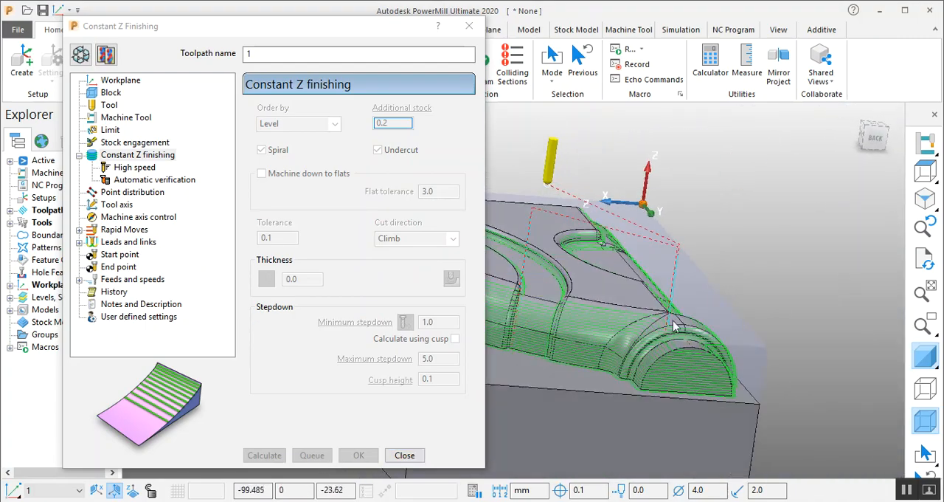
scroll(769, 368, down, 4)
scroll(627, 378, up, 2)
middle_drag(627, 378, 841, 369)
- Examine how the passes follow the curved outer wall and the arc groove beside it
middle_drag(679, 276, 639, 293)
scroll(751, 225, up, 3)
scroll(751, 221, up, 1)
scroll(783, 259, down, 3)
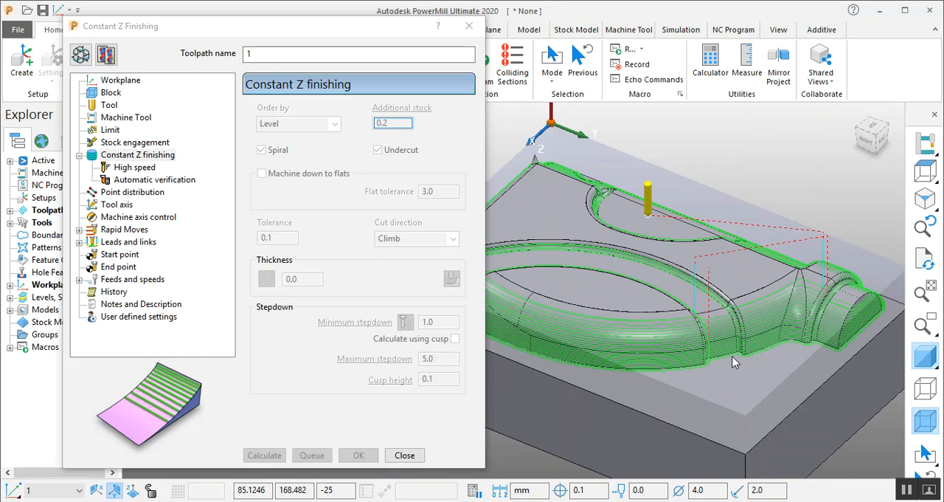
scroll(734, 360, down, 2)
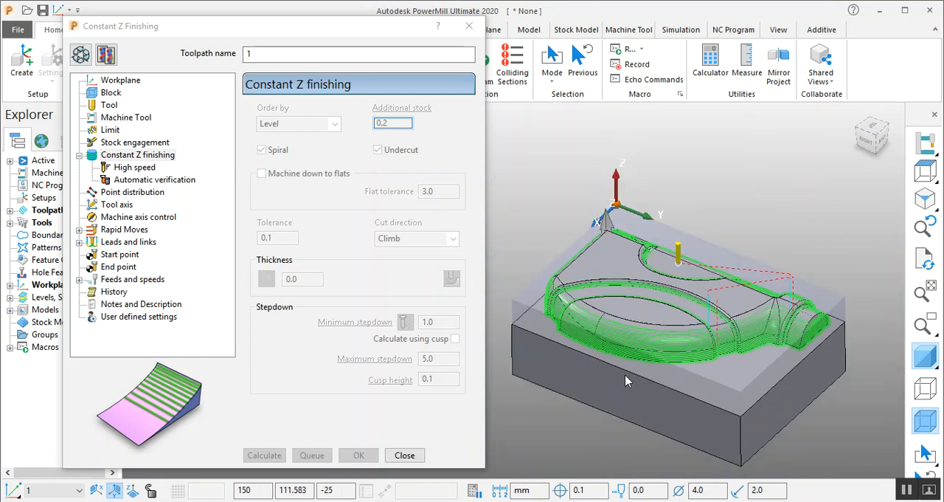
scroll(673, 377, up, 5)
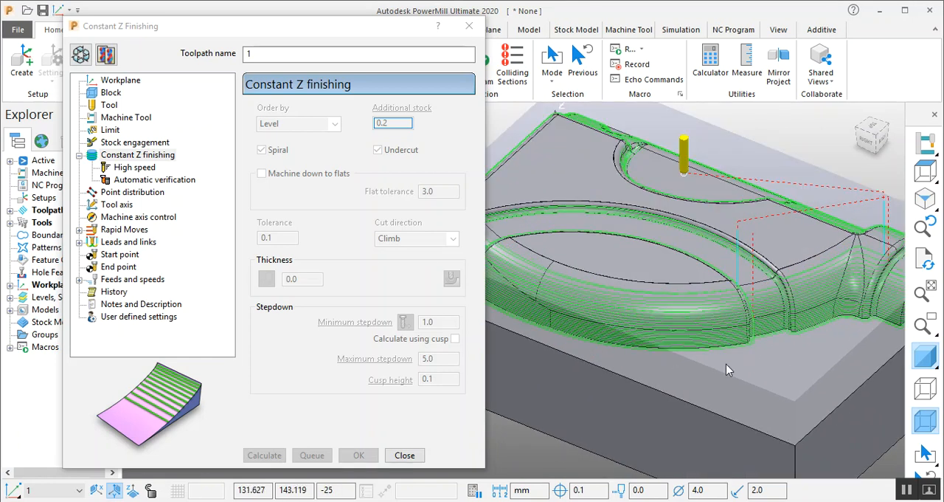
scroll(714, 363, down, 2)
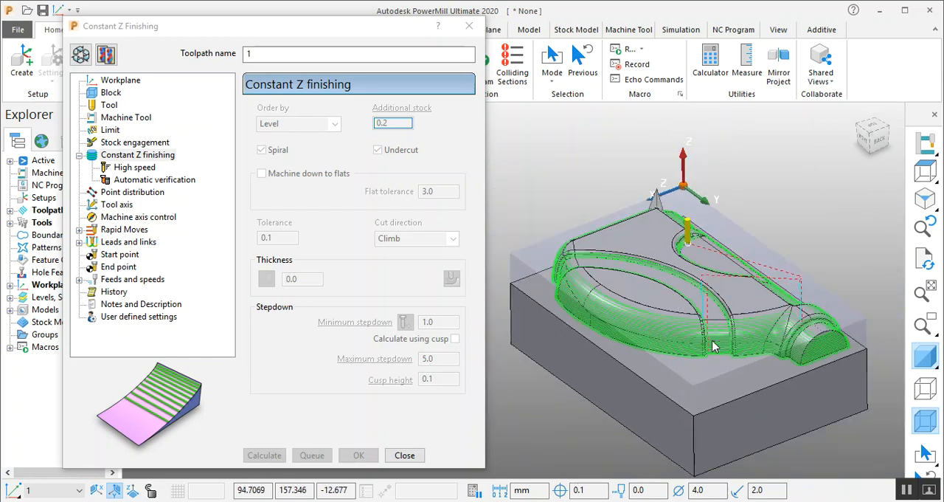
scroll(715, 347, up, 1)
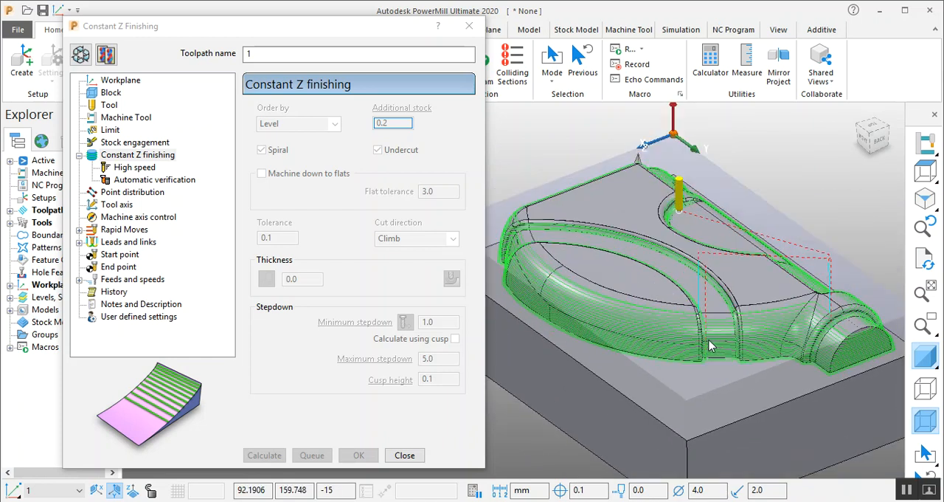
- Reopen the toolpath for editing and review its High speed and Automatic verification settings
click(81, 54)
click(129, 168)
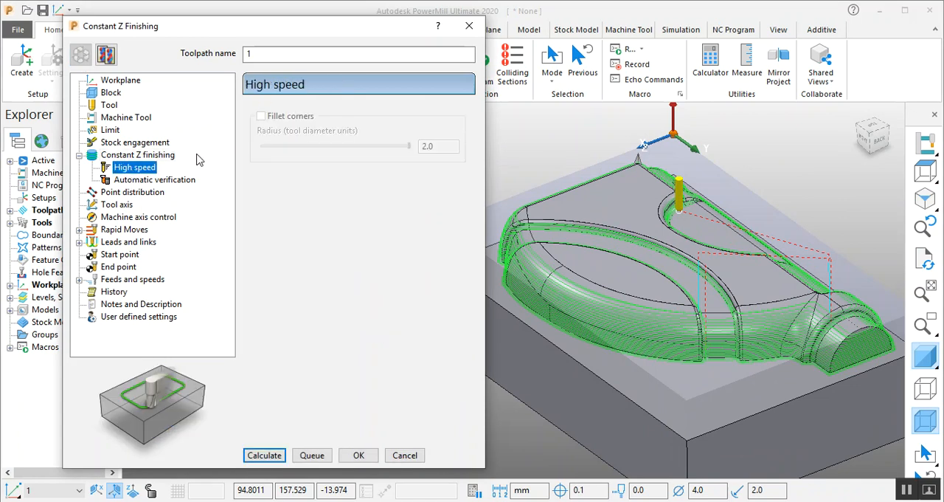
click(139, 156)
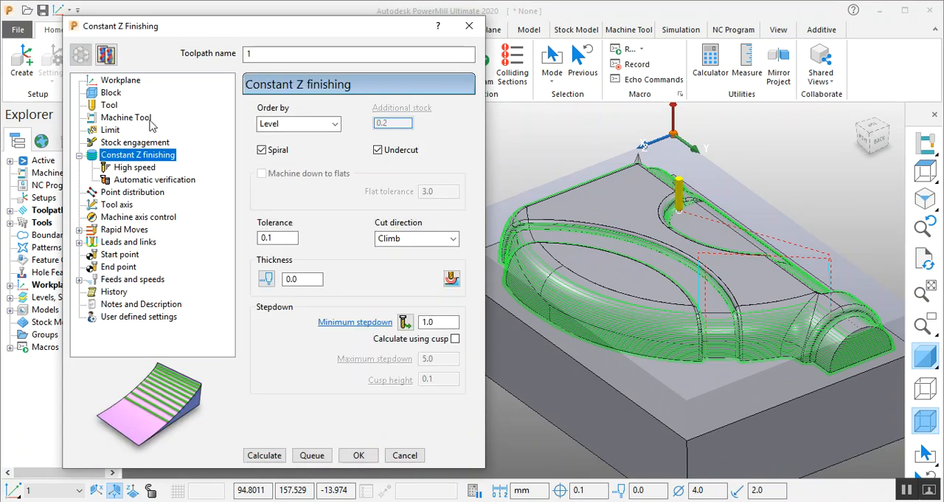
click(133, 169)
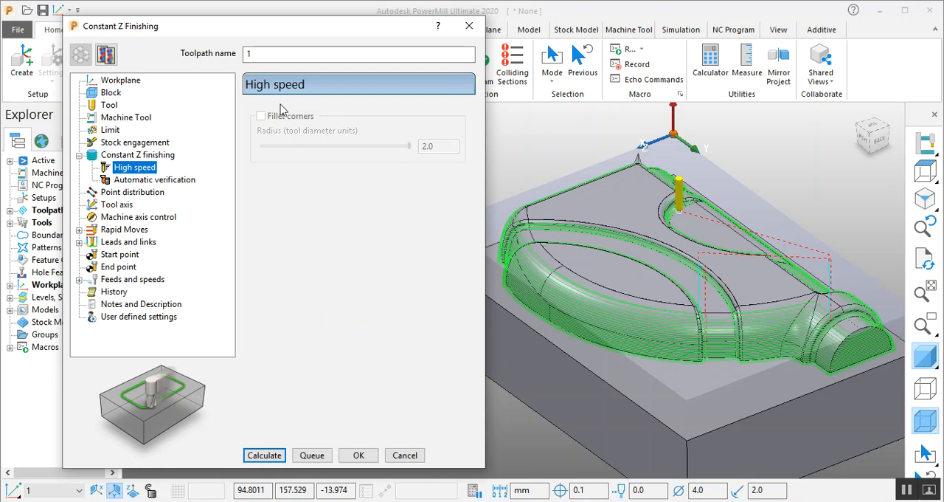
click(144, 180)
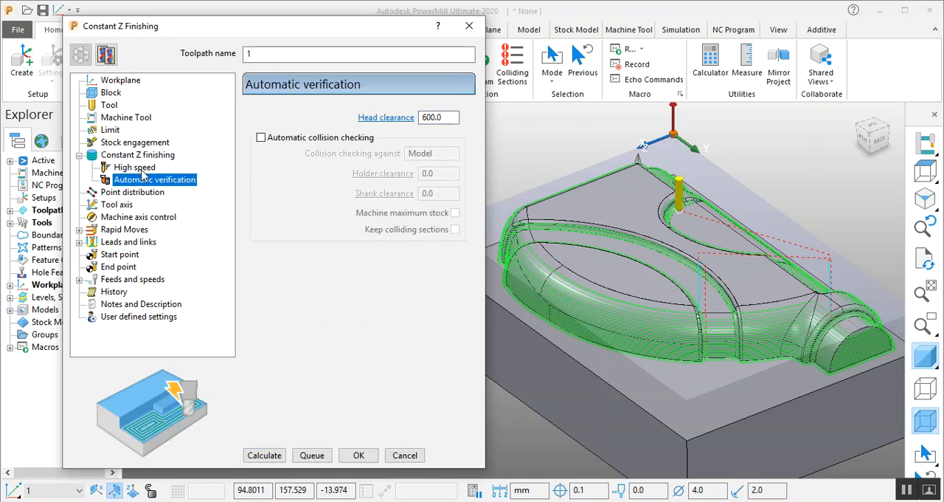
click(140, 156)
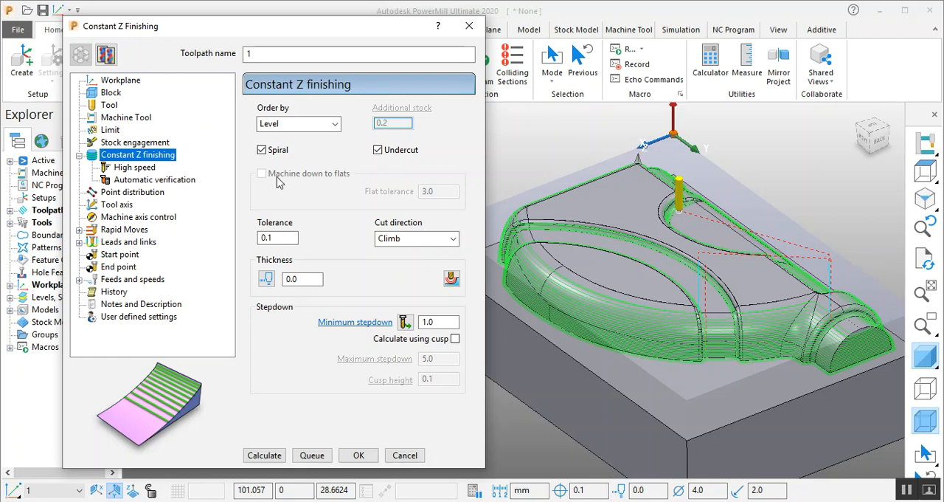
- Order the Constant Z passes by Region and recalculate the toolpath
click(299, 124)
click(292, 138)
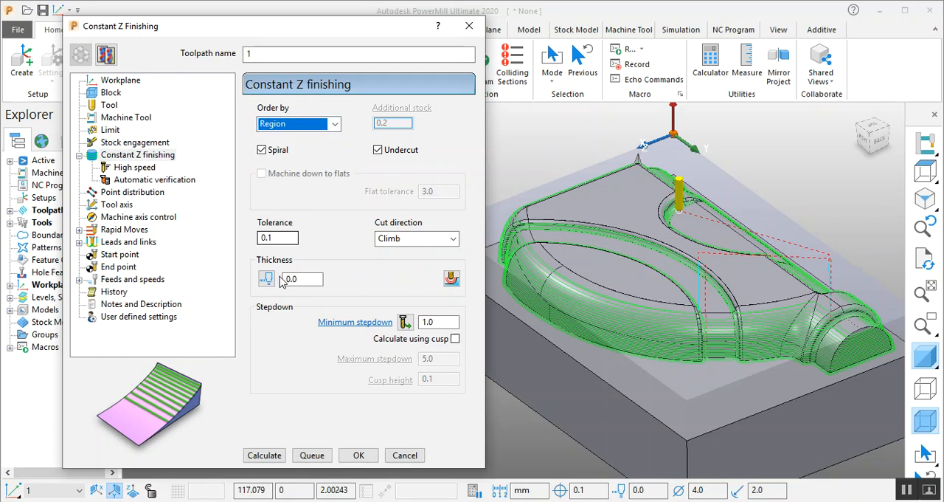
click(253, 456)
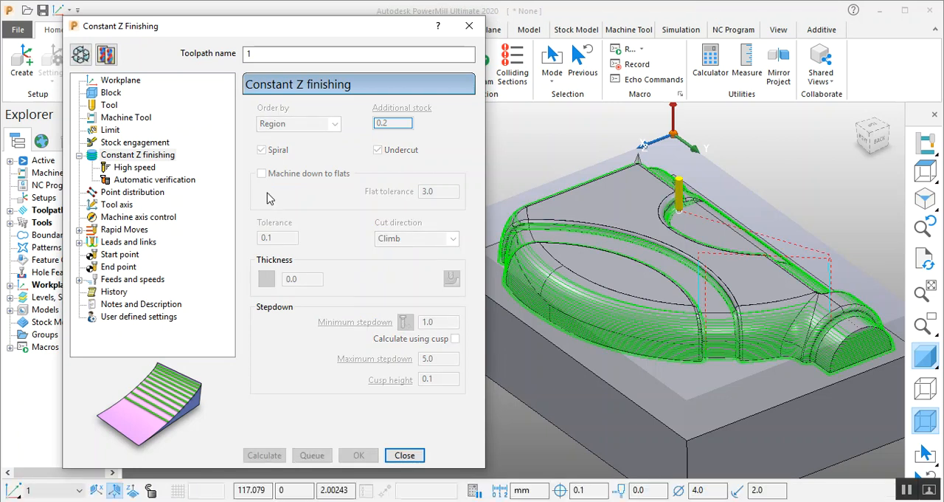
middle_drag(550, 217, 685, 245)
scroll(685, 245, down, 3)
mouse_move(705, 286)
middle_down()
mouse_move(770, 288)
mouse_move(714, 279)
middle_up()
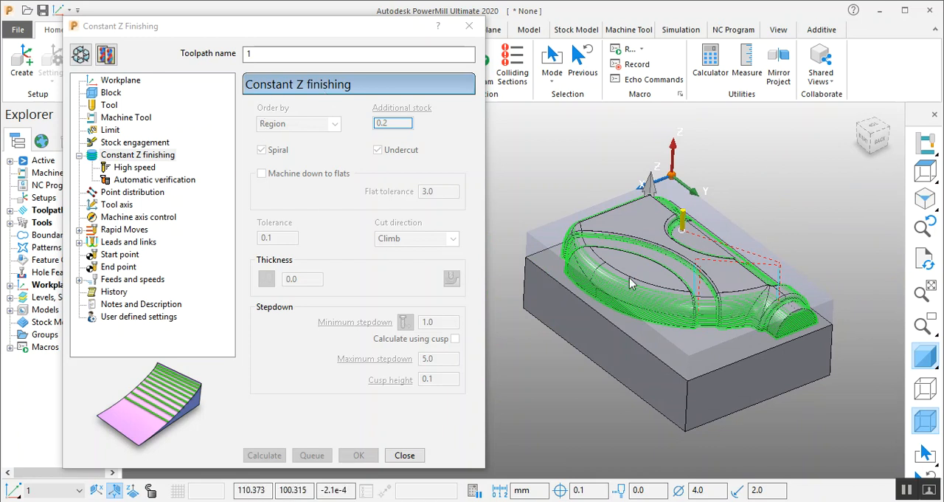
- Examine the level spacing of the region-ordered passes along the curved side wall, both edge-on and around its corner
scroll(662, 336, up, 5)
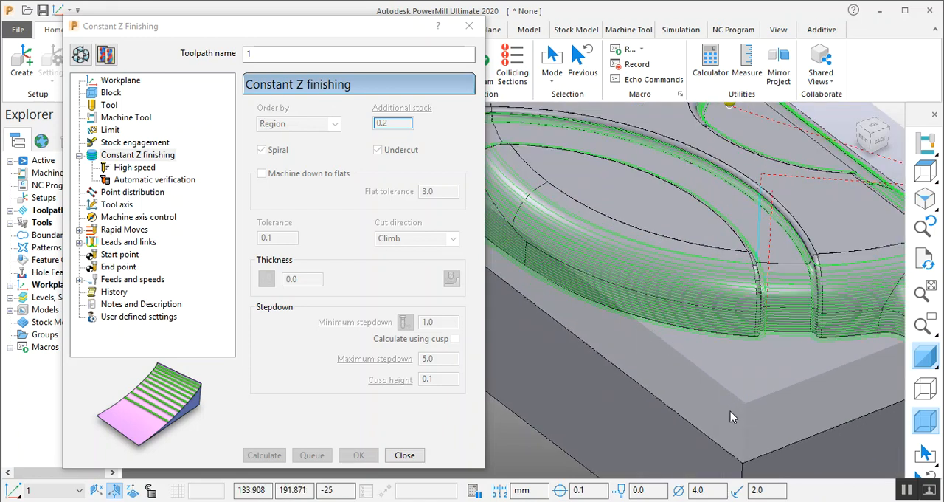
scroll(730, 411, down, 4)
scroll(679, 321, up, 3)
middle_drag(692, 321, 767, 240)
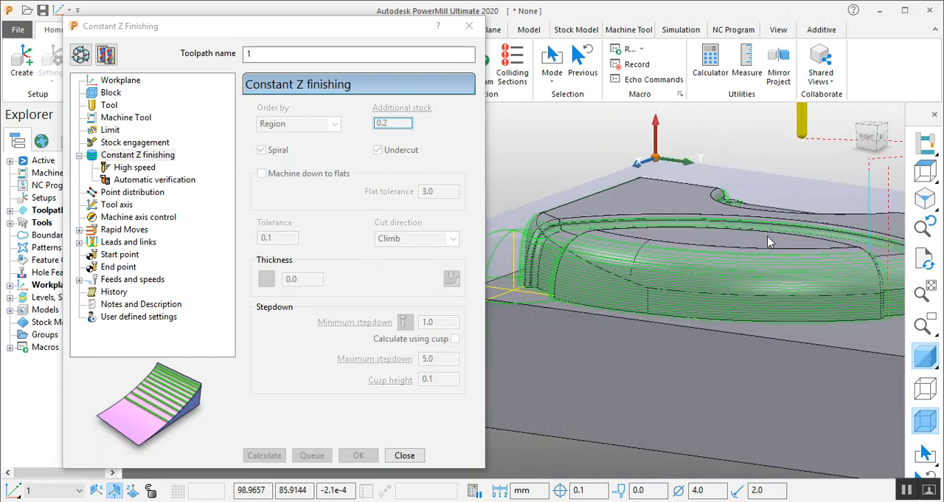
middle_drag(649, 245, 670, 225)
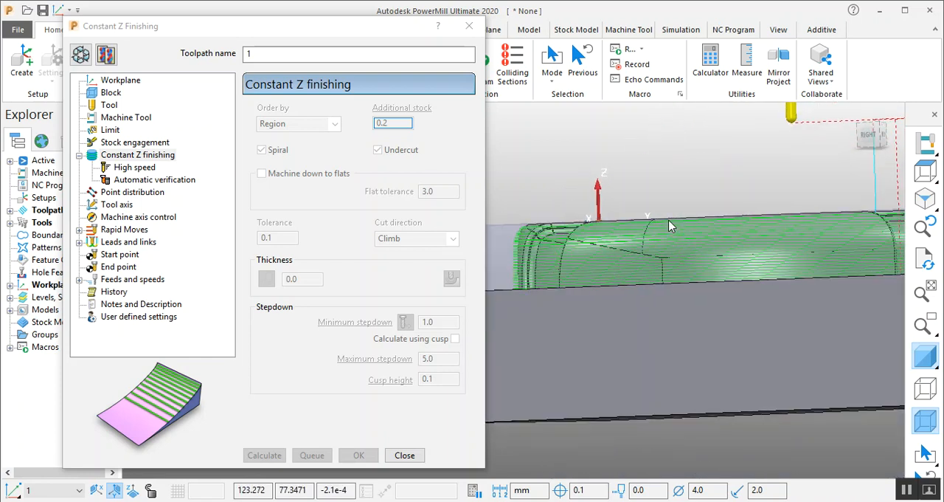
scroll(670, 219, up, 3)
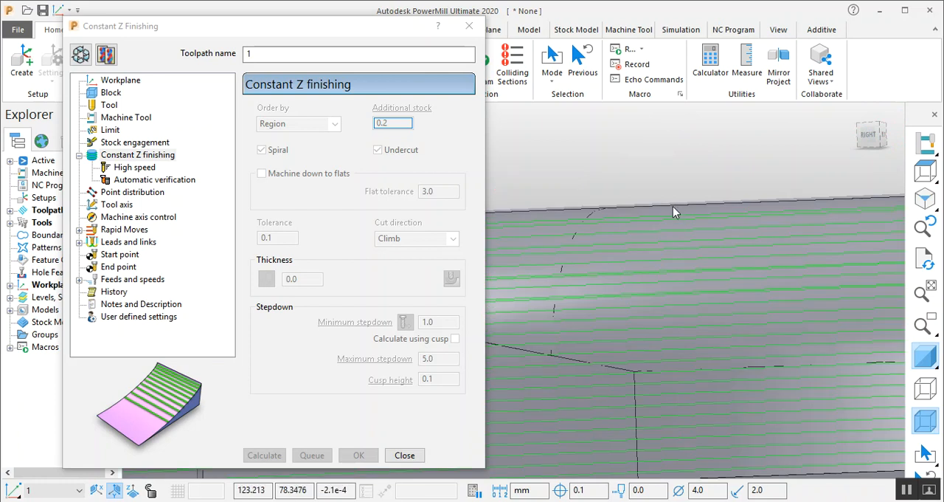
scroll(672, 223, down, 5)
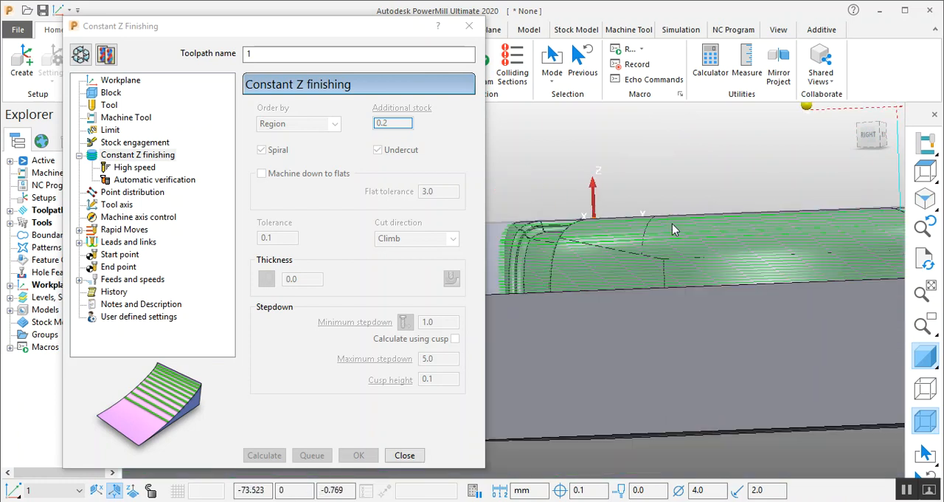
middle_drag(672, 225, 670, 273)
scroll(581, 274, down, 4)
scroll(582, 273, up, 7)
middle_drag(580, 283, 682, 260)
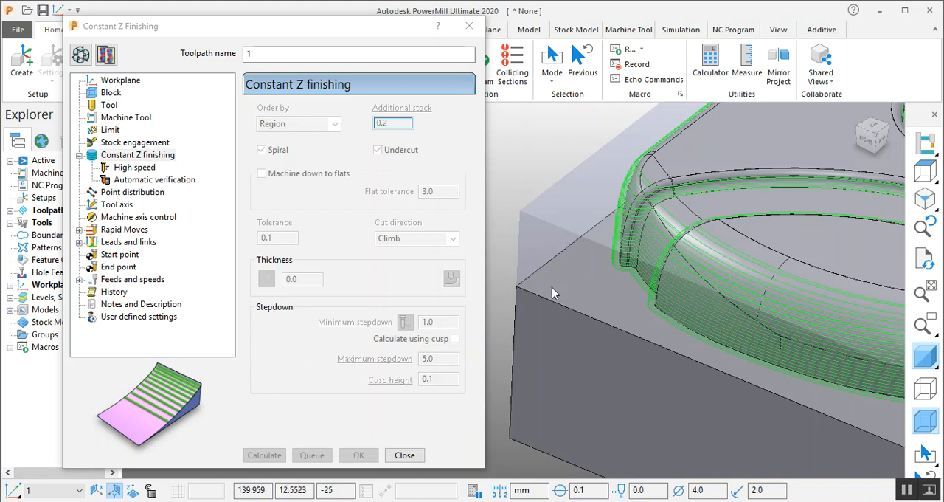
- Inspect the region-ordered passes over the bottle neck and the blended shoulder next to it
scroll(559, 272, down, 5)
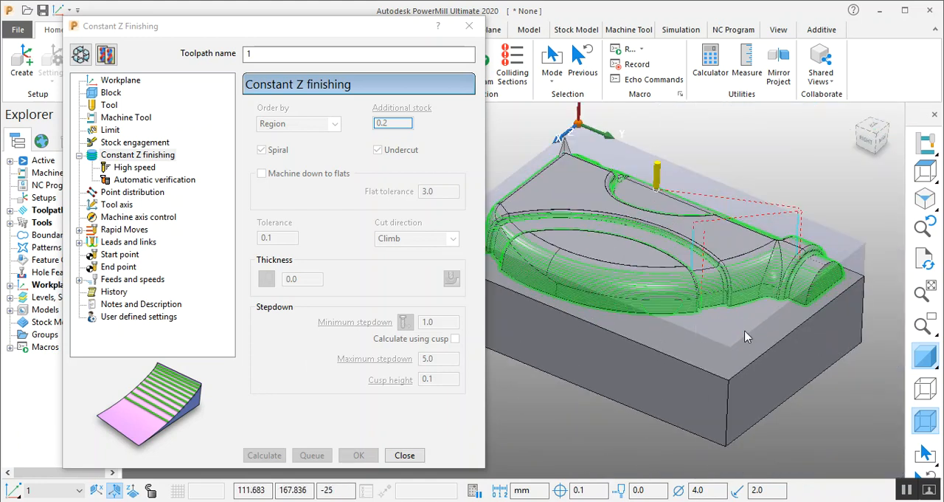
middle_drag(770, 337, 616, 287)
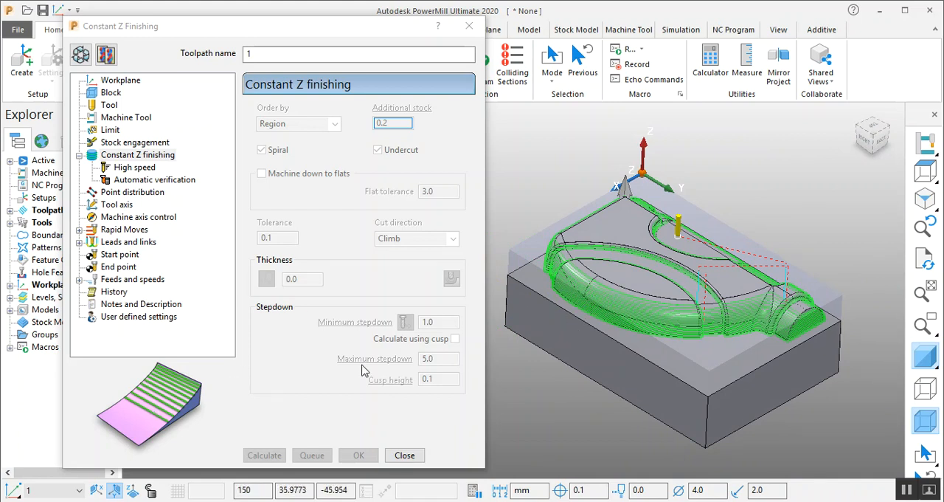
scroll(734, 243, up, 8)
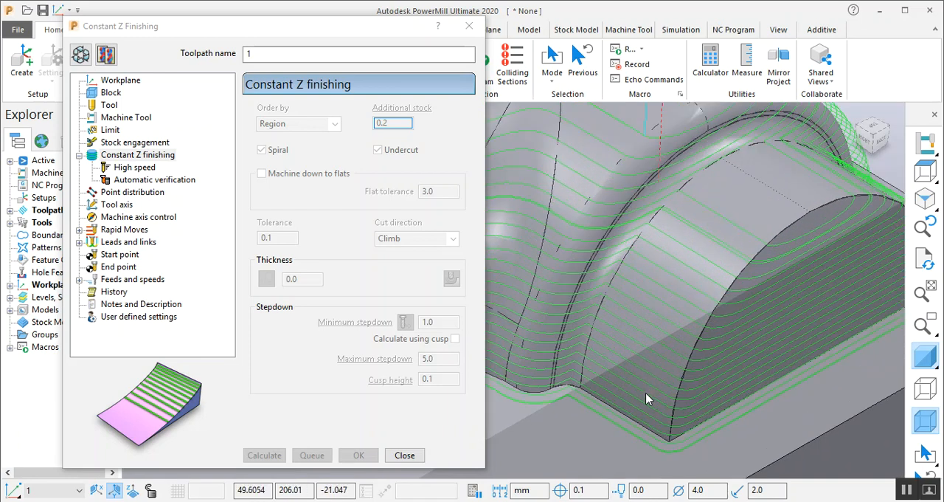
scroll(713, 338, down, 7)
scroll(652, 340, up, 3)
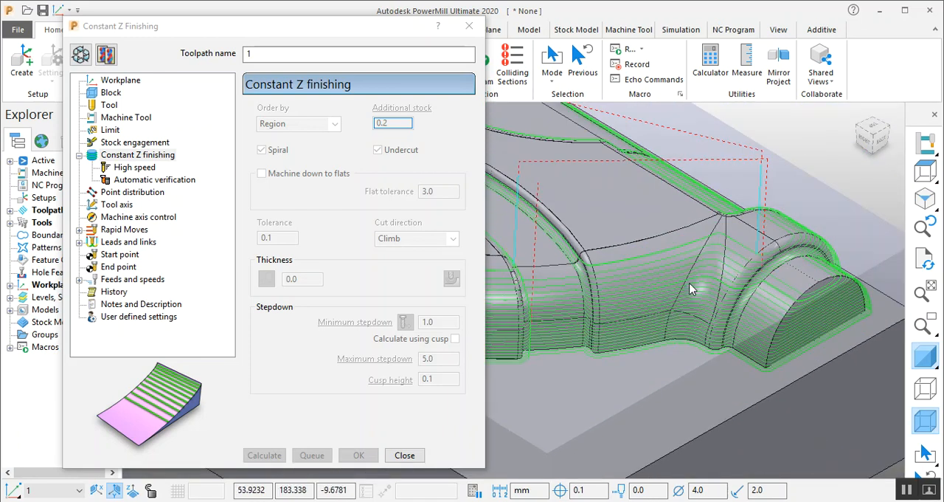
scroll(690, 290, up, 3)
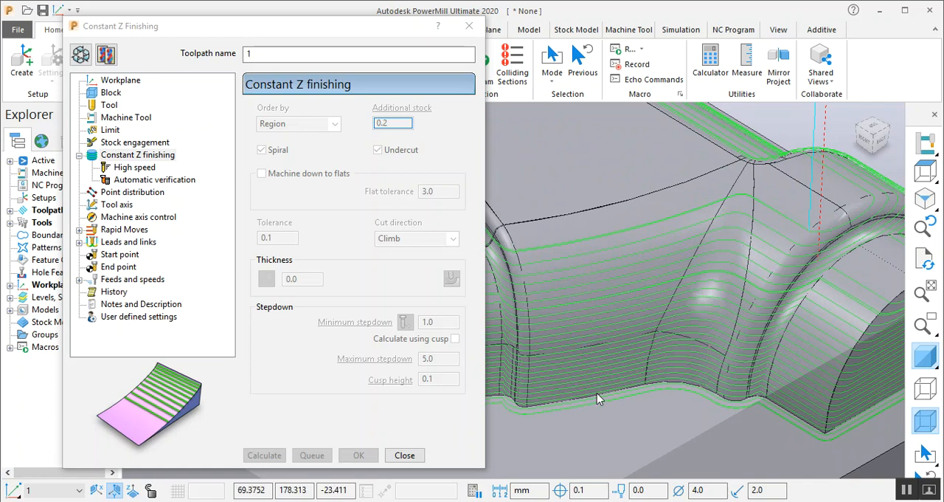
scroll(753, 292, down, 8)
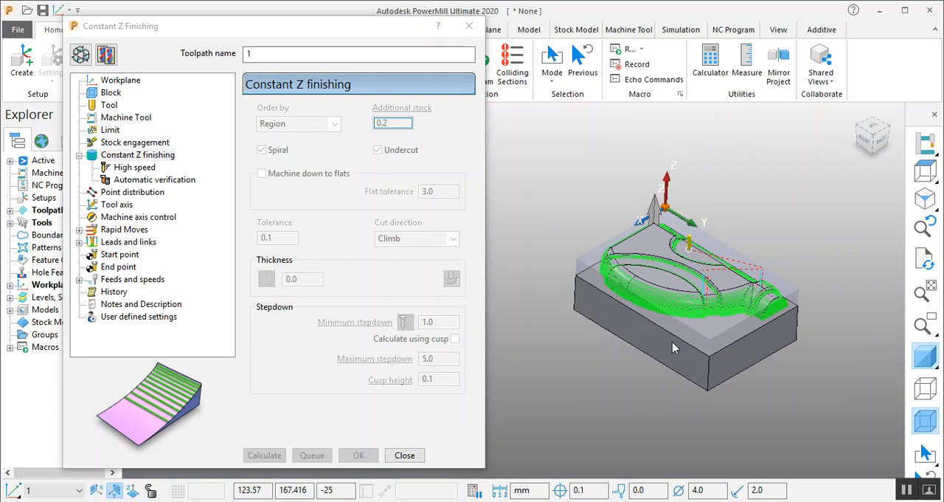
- Close the Constant Z Finishing settings and hide toolpath 1 so only the bottle block is displayed
scroll(673, 345, up, 2)
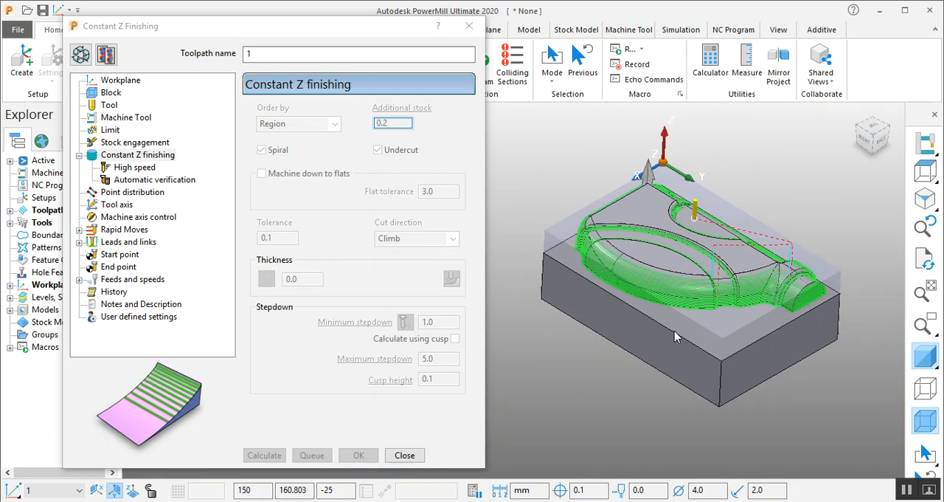
click(405, 456)
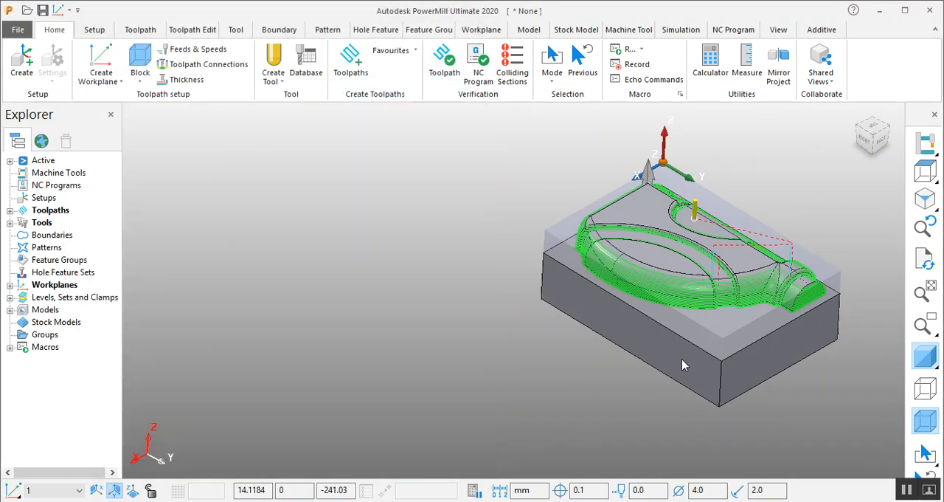
scroll(804, 250, up, 4)
middle_drag(745, 252, 200, 325)
mouse_move(581, 225)
middle_down()
mouse_move(560, 295)
mouse_move(512, 368)
mouse_move(506, 268)
mouse_move(465, 287)
mouse_move(727, 205)
mouse_move(680, 252)
mouse_move(443, 236)
middle_up()
click(10, 211)
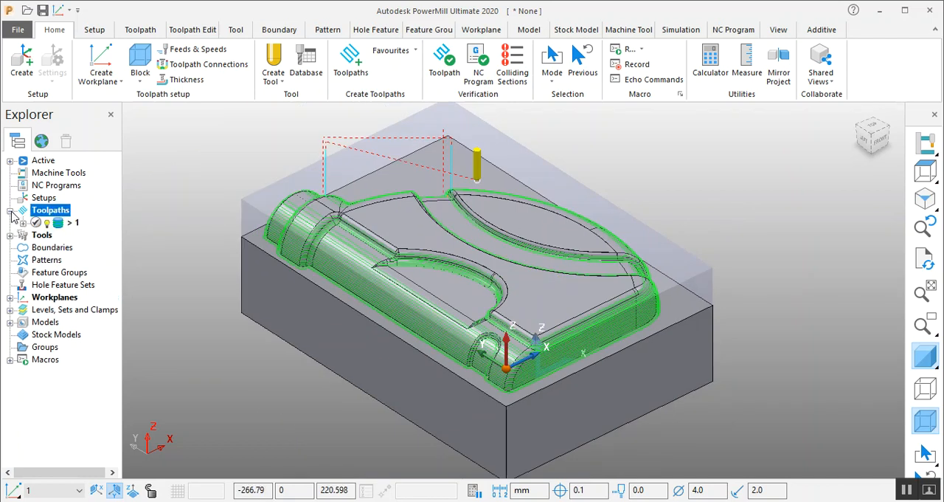
click(57, 224)
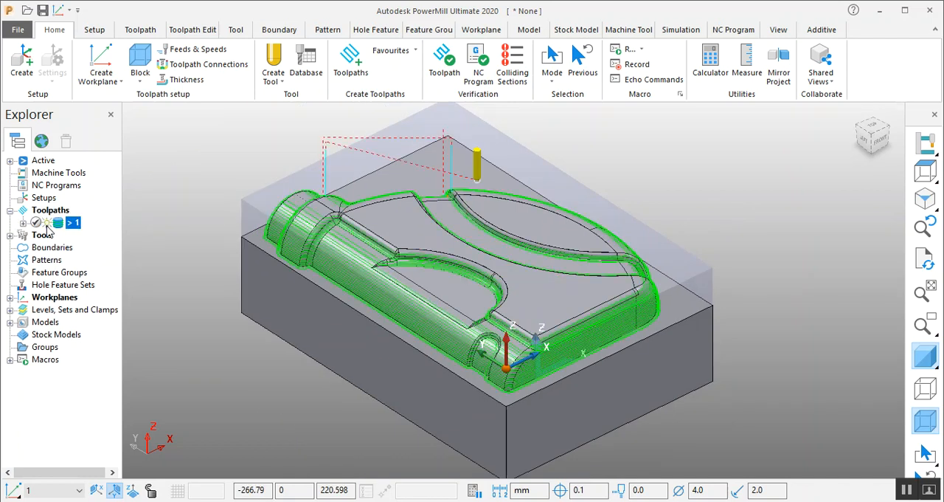
click(47, 224)
- Create a new toolpath using the Optimised Constant Z Finishing strategy
click(350, 61)
click(465, 240)
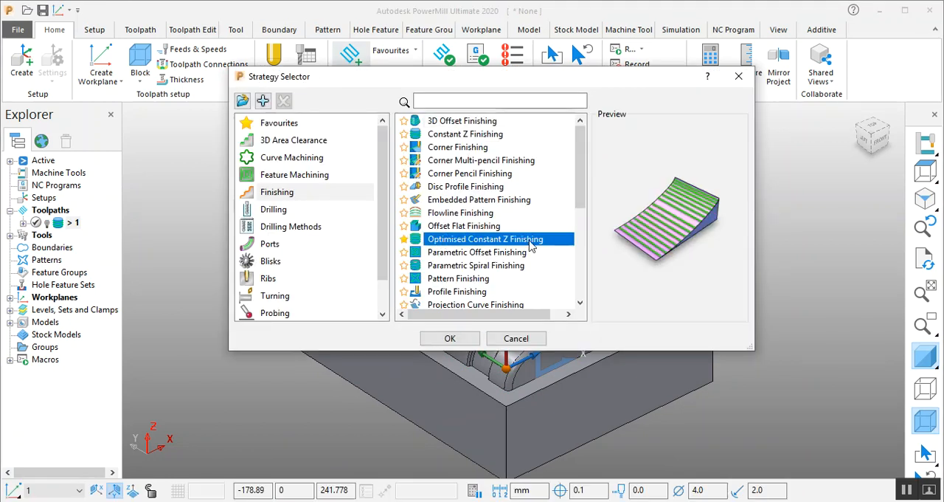
click(453, 338)
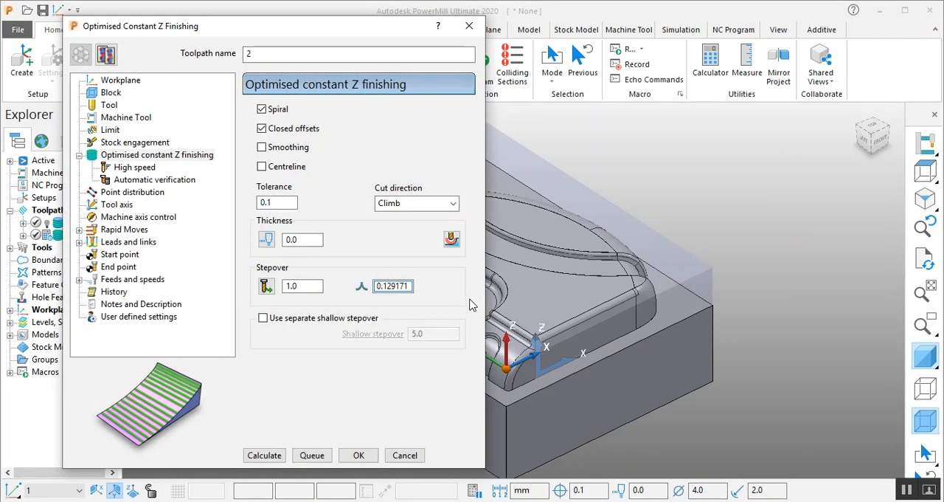
scroll(761, 216, down, 3)
scroll(577, 216, up, 2)
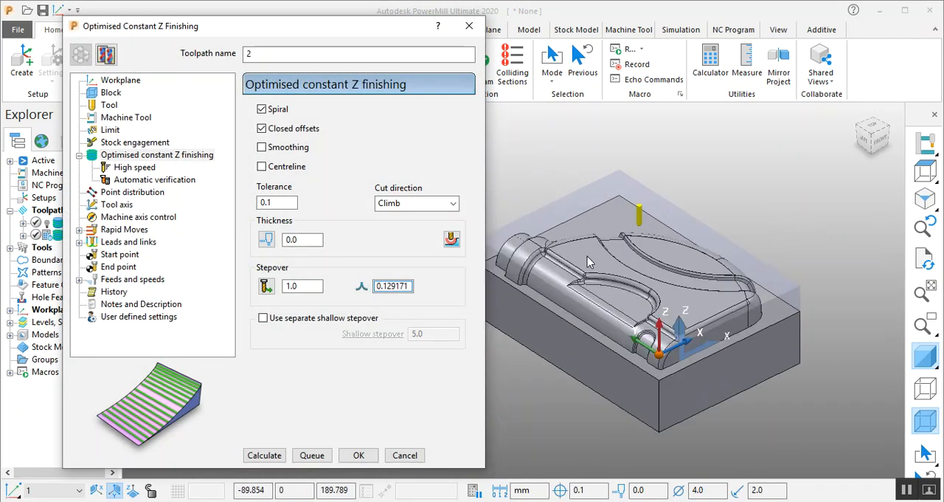
scroll(761, 221, up, 2)
middle_drag(805, 245, 631, 217)
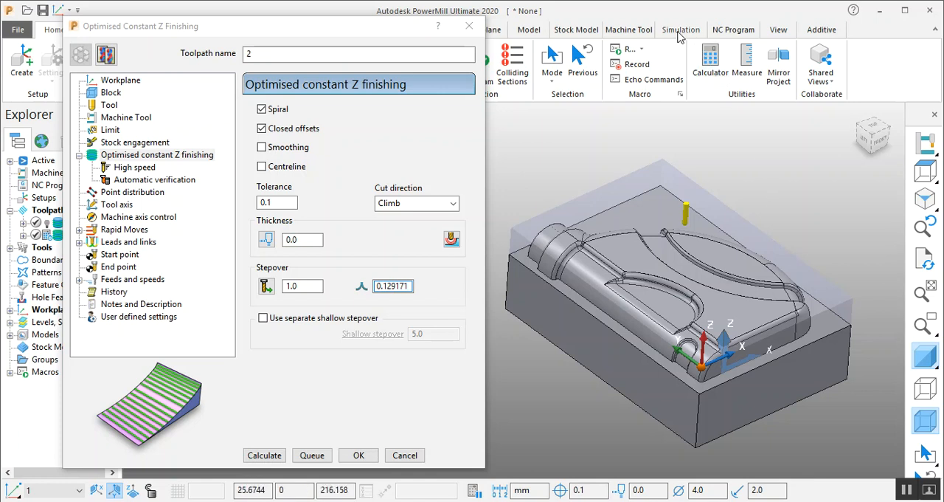
scroll(810, 323, up, 3)
scroll(810, 322, down, 4)
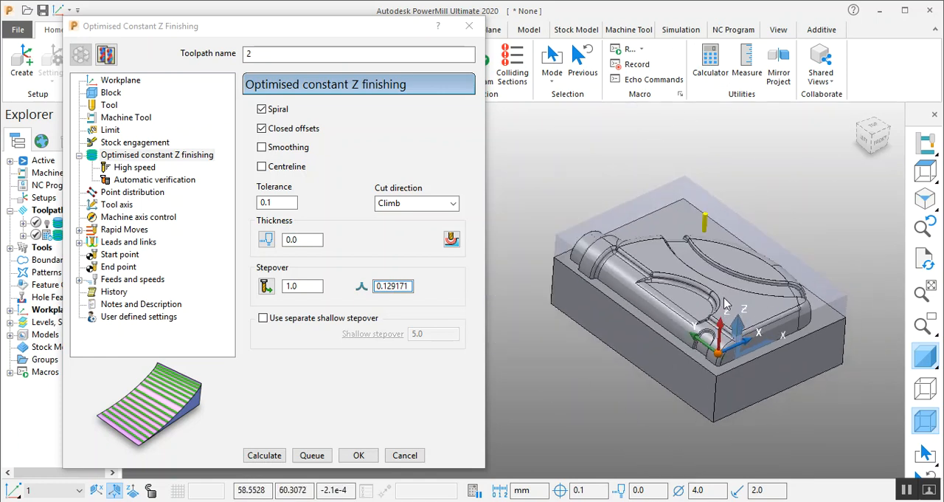
click(881, 11)
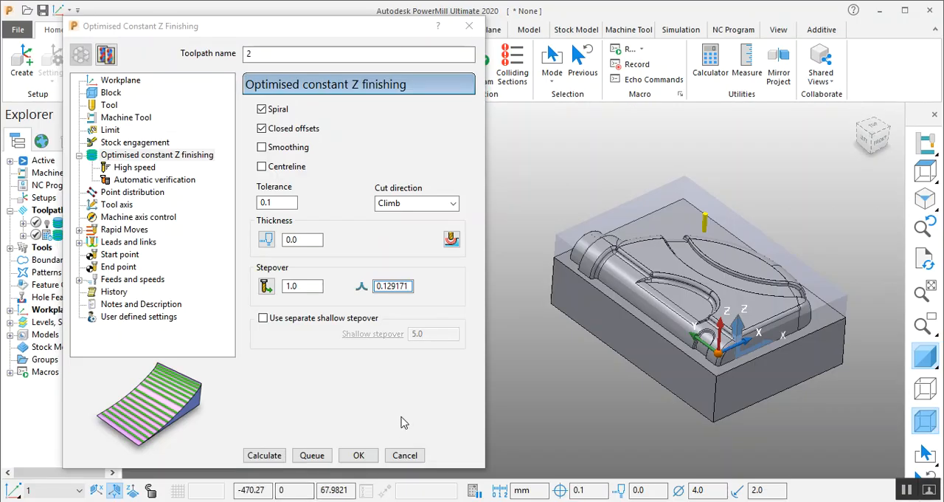
- Review the new toolpath's tool, block and workplane settings, and calculate it with Spiral and Closed offsets on and a stepover of 1.0
click(109, 106)
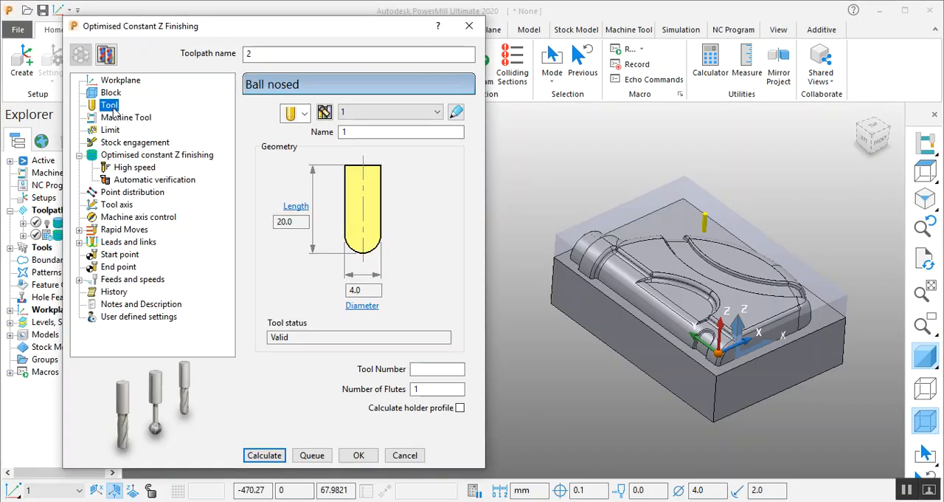
click(110, 93)
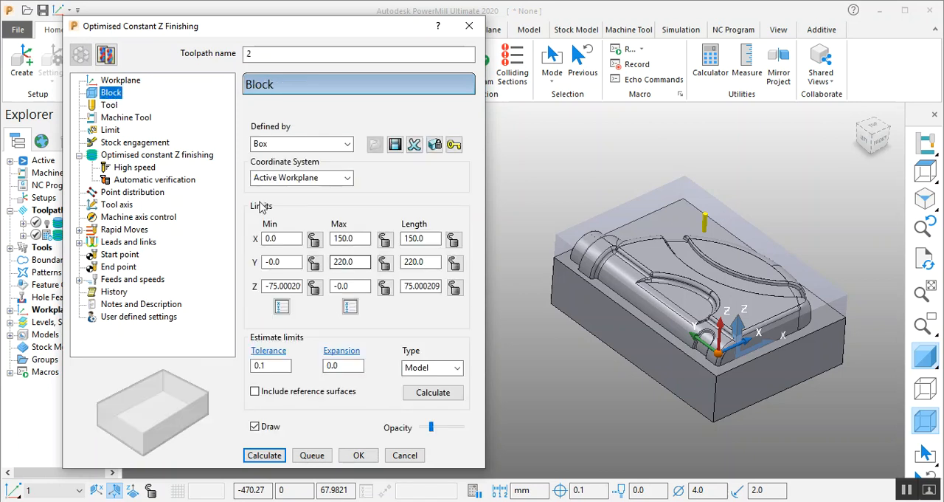
click(125, 81)
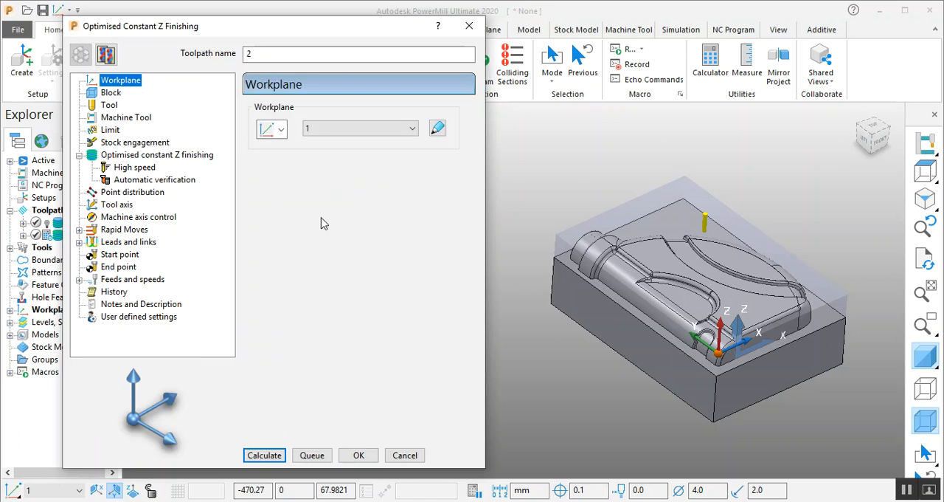
click(172, 157)
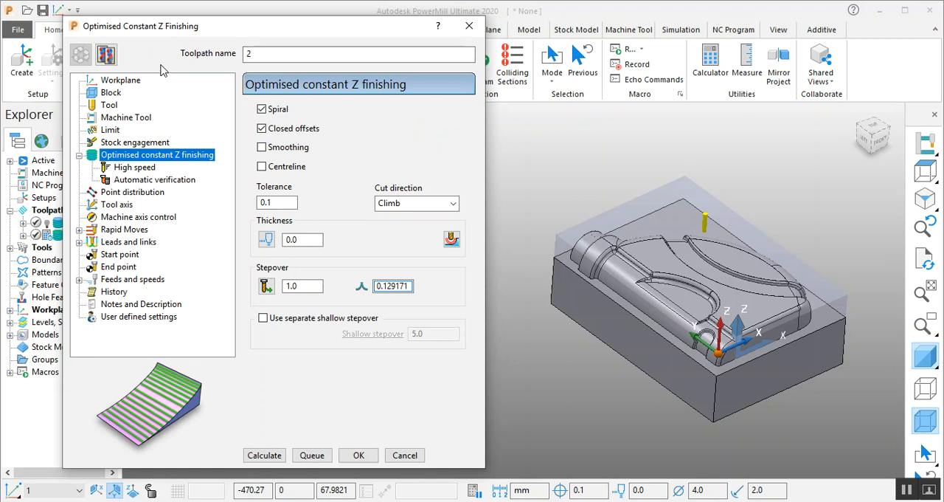
click(284, 459)
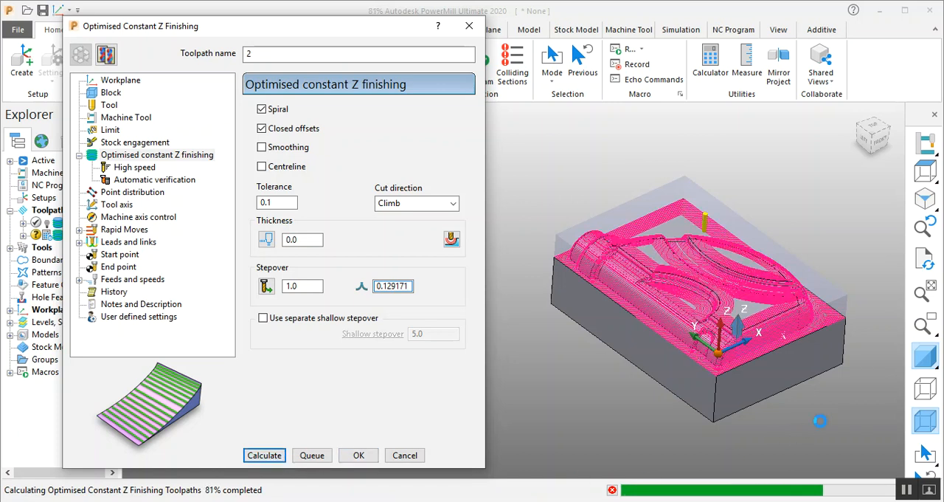
- Examine the spacing of the optimised passes on the block's front side wall and rounded upper edge, viewed straight from the front
scroll(802, 312, up, 4)
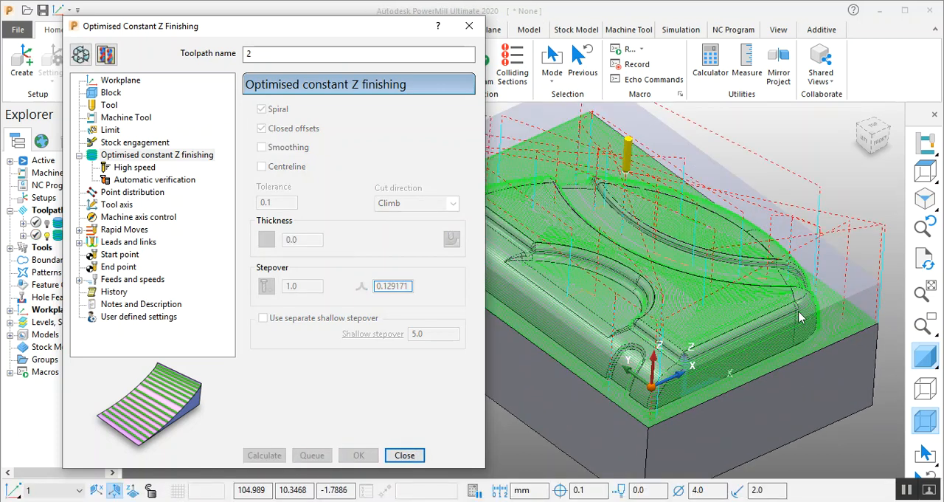
click(885, 140)
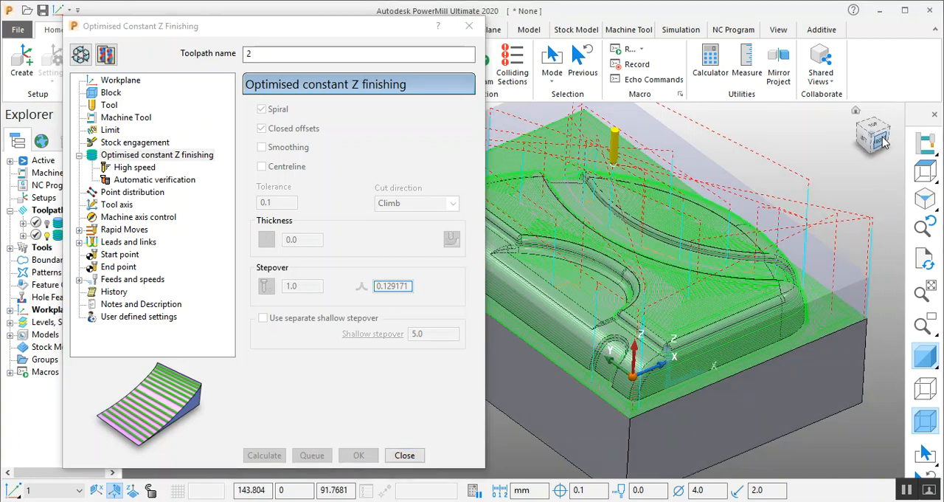
scroll(685, 231, up, 8)
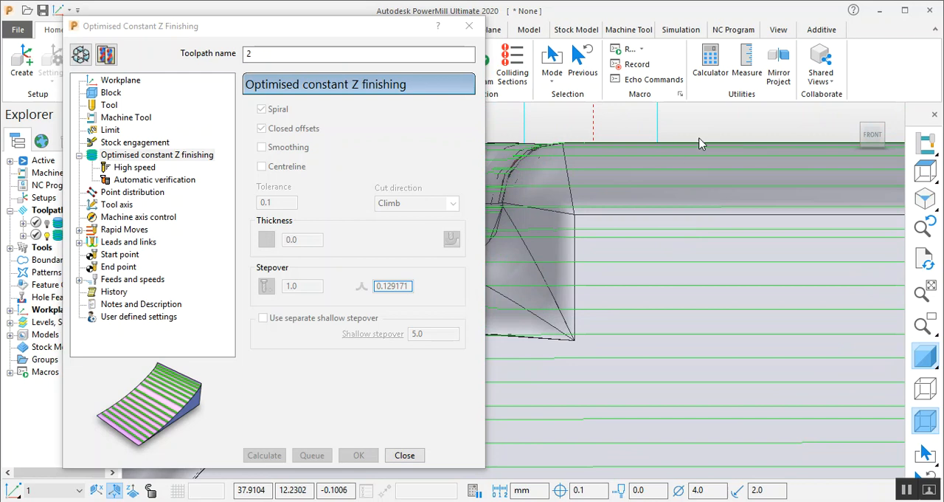
scroll(699, 170, up, 3)
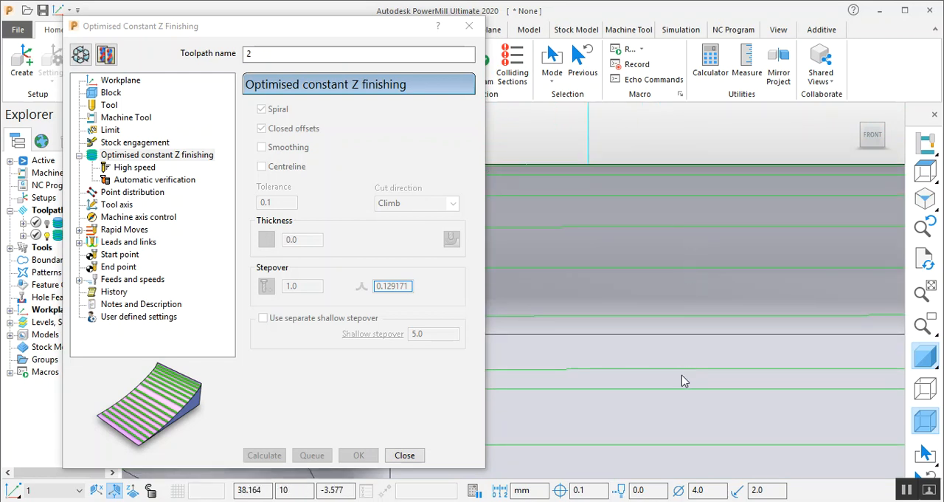
scroll(673, 258, down, 5)
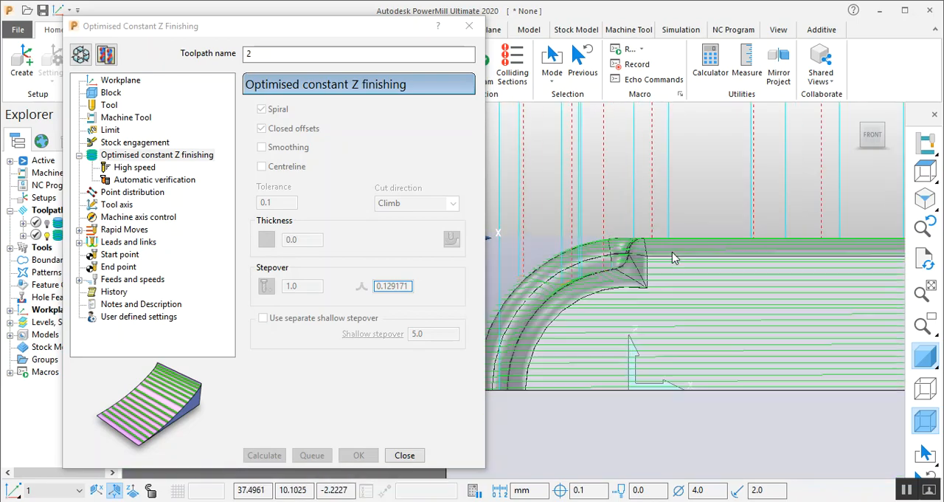
scroll(674, 318, down, 3)
- Inspect how the optimised passes cover the flat faces, the curved recesses and the whole block
middle_drag(616, 246, 467, 349)
scroll(592, 298, down, 4)
scroll(716, 302, up, 4)
middle_drag(638, 292, 649, 246)
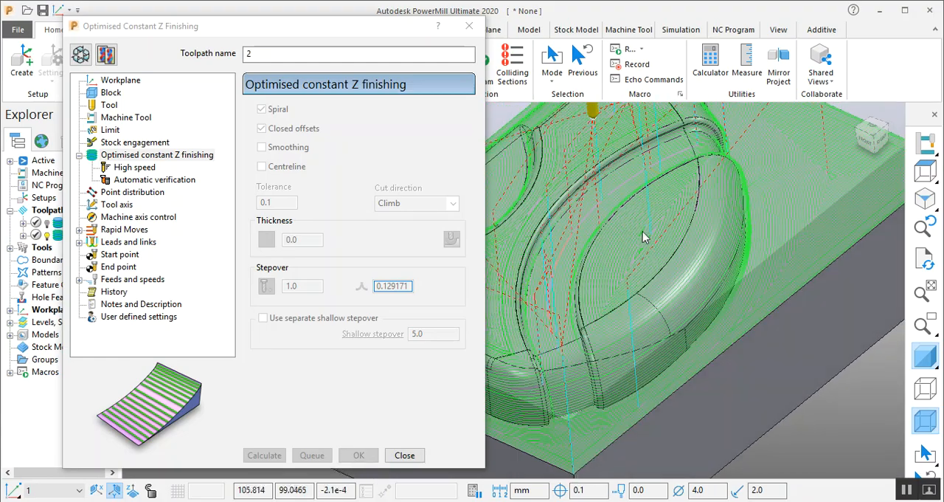
scroll(822, 244, down, 3)
middle_drag(819, 245, 786, 249)
scroll(786, 249, up, 3)
scroll(685, 337, down, 6)
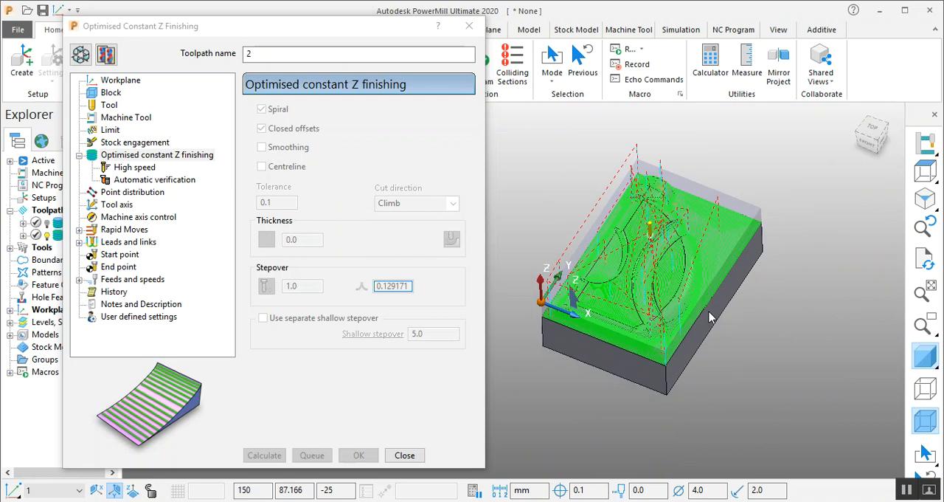
scroll(645, 218, up, 3)
middle_drag(688, 281, 678, 280)
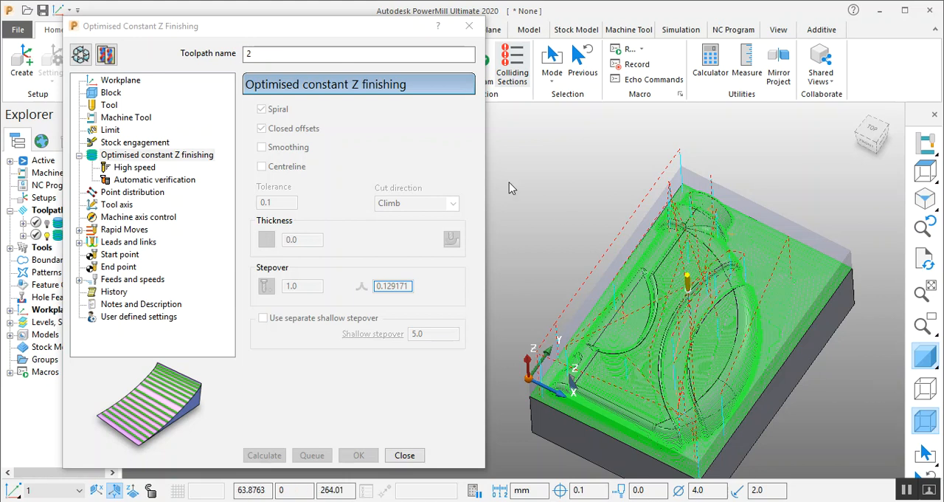
- Reopen toolpath 2 for editing, turn off Spiral and Closed offsets, and recalculate it
click(81, 55)
scroll(727, 354, up, 6)
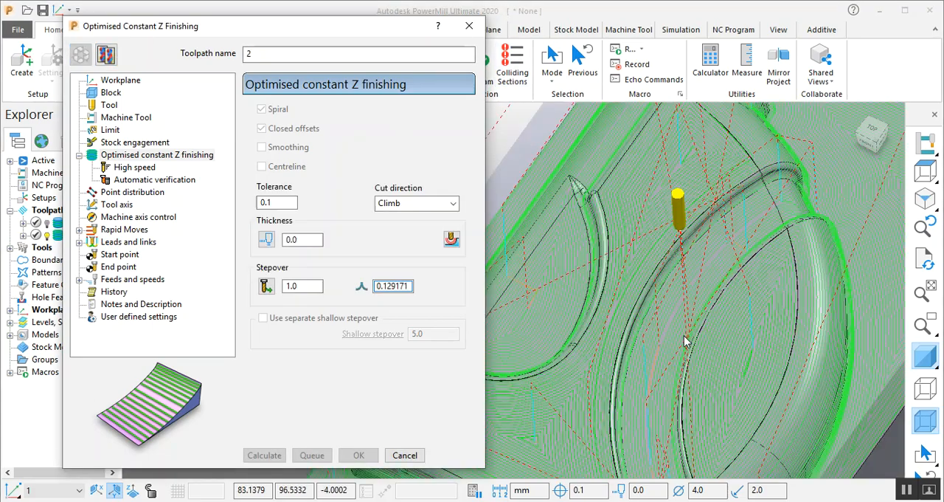
middle_drag(828, 276, 846, 247)
scroll(804, 323, down, 3)
middle_drag(737, 295, 774, 241)
middle_drag(723, 209, 685, 258)
click(262, 129)
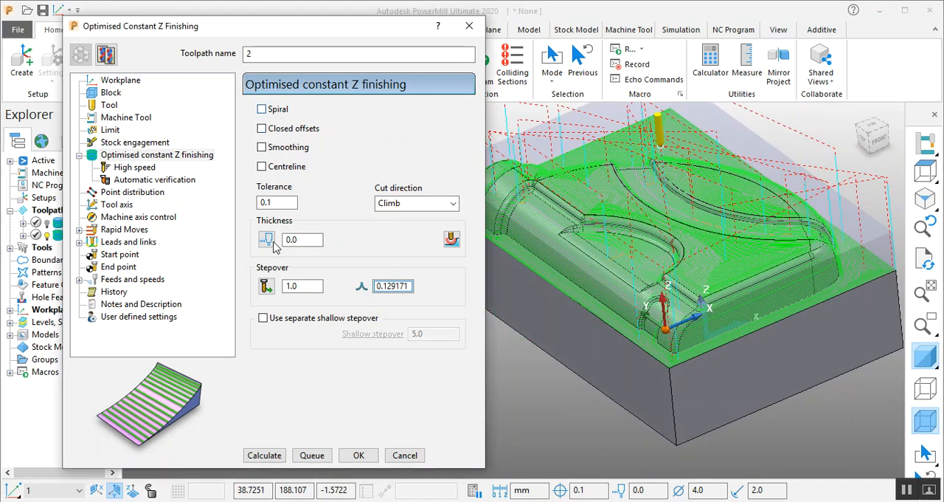
click(256, 457)
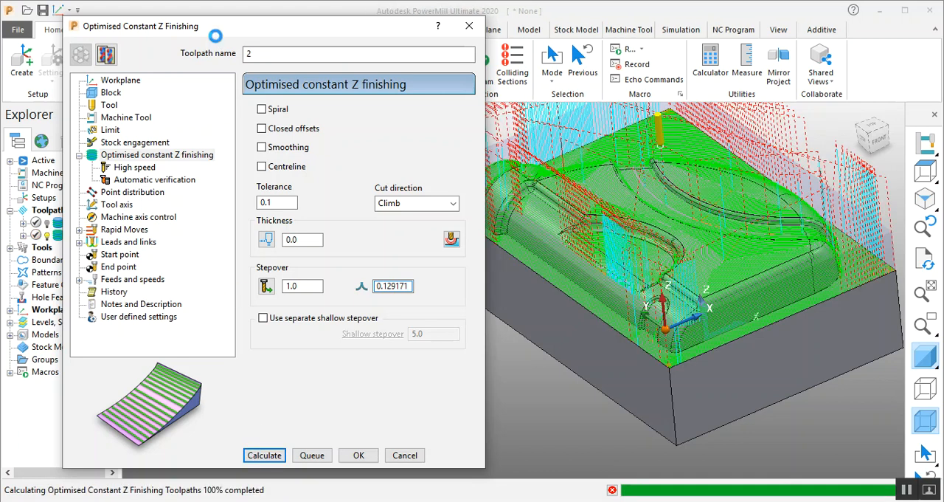
- Reopen the toolpath for editing, turn Spiral back on with Closed offsets left off, and recalculate it
drag(255, 34, 204, 36)
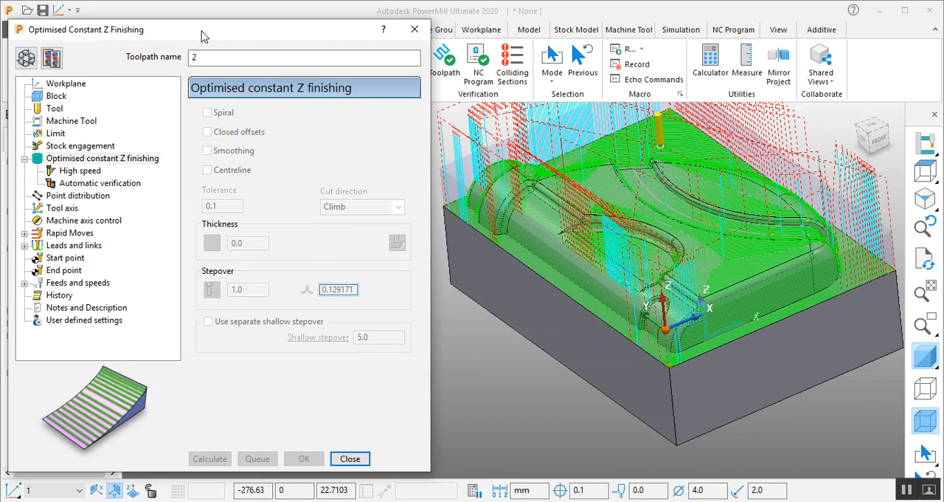
scroll(661, 260, down, 3)
scroll(665, 239, up, 3)
mouse_move(611, 170)
middle_down()
mouse_move(637, 175)
mouse_move(627, 179)
middle_up()
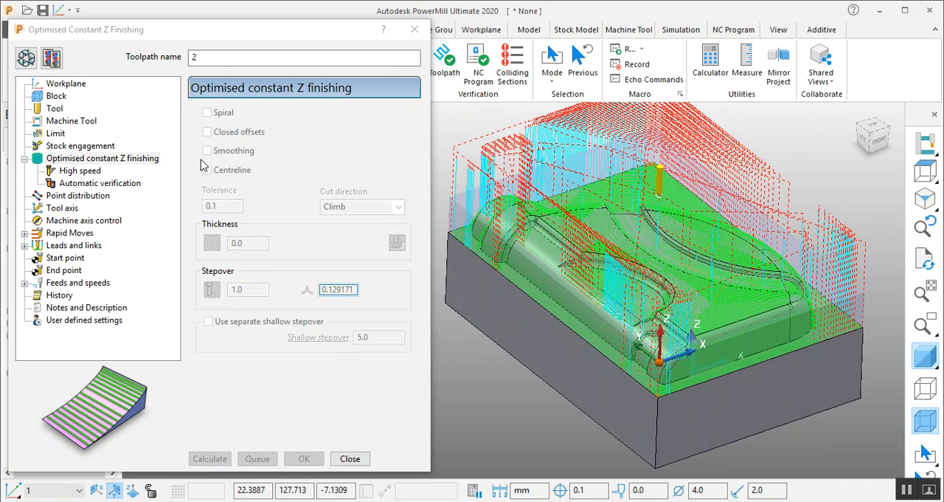
click(28, 59)
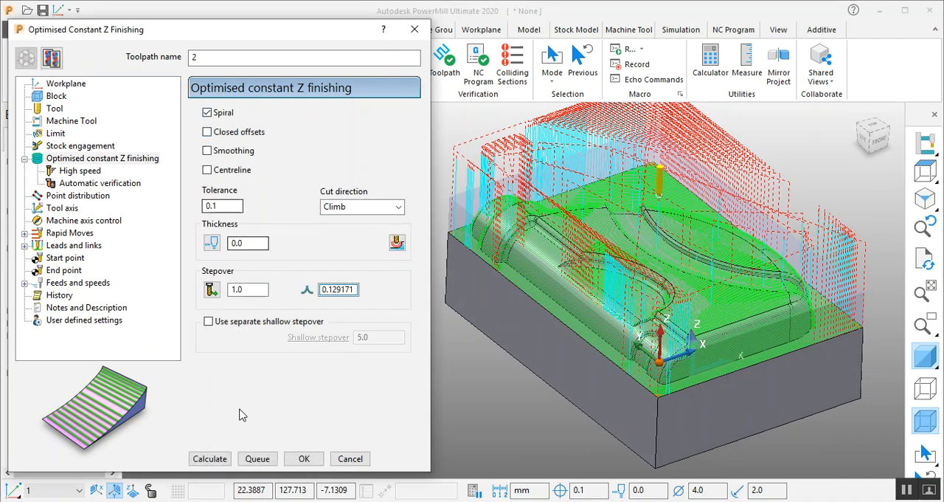
click(211, 460)
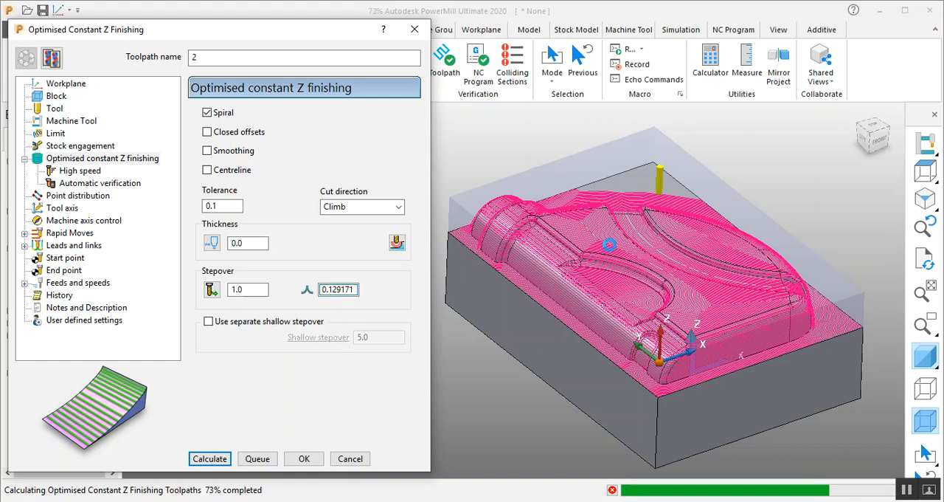
- Inspect the recalculated spiral passes and link moves across the bottle block from directly above
right_click(804, 169)
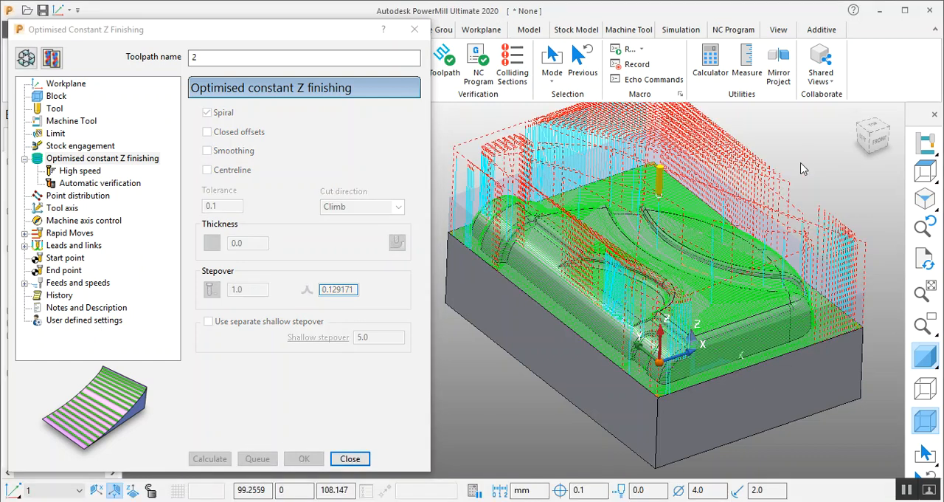
click(878, 129)
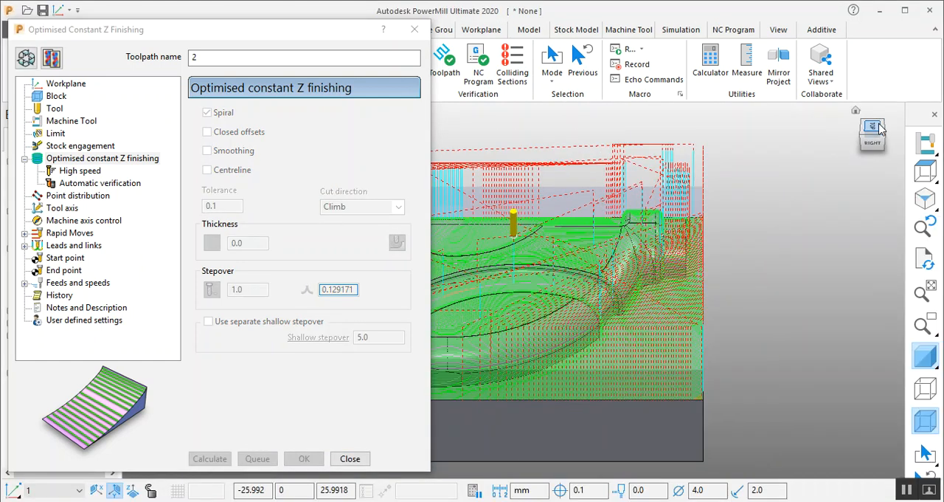
click(872, 131)
click(892, 118)
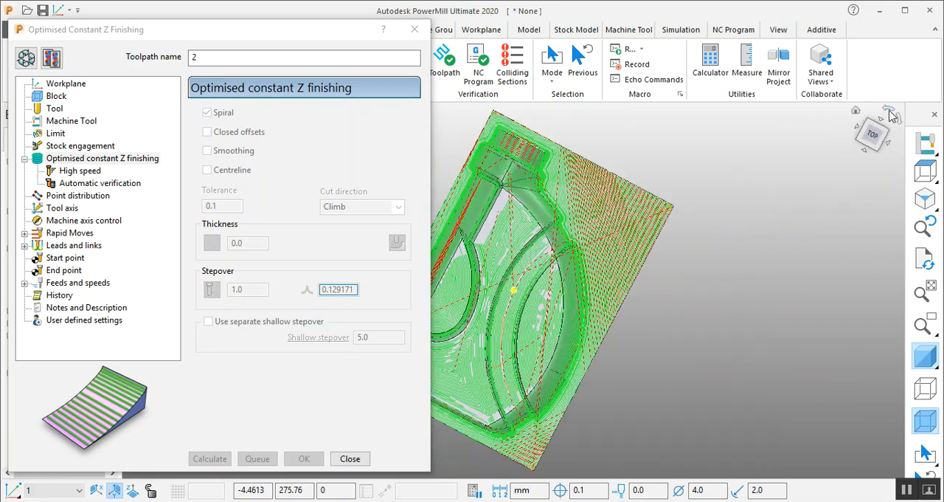
scroll(664, 250, up, 5)
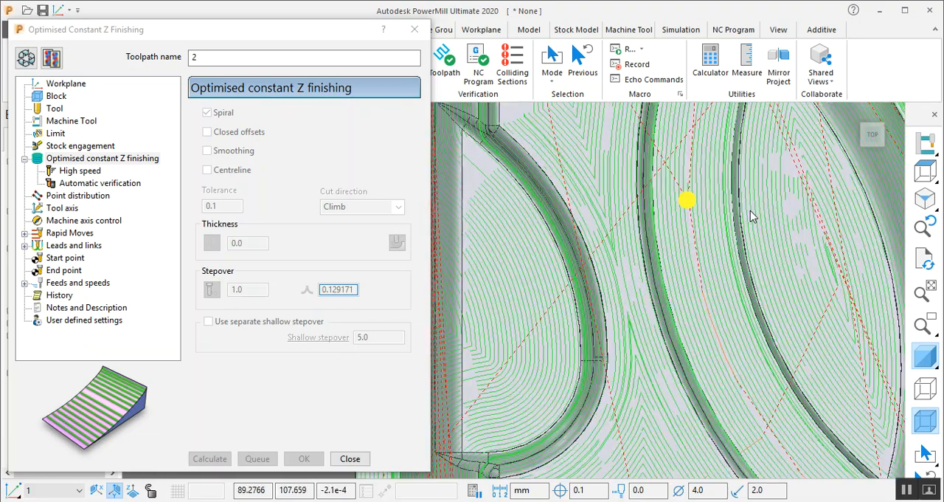
scroll(633, 252, down, 6)
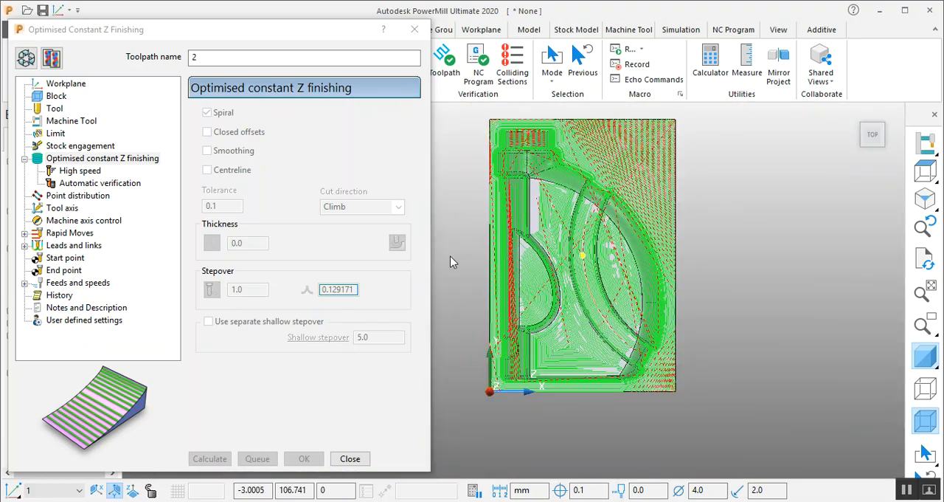
- Close the toolpath form and play the simulation of toolpath 2 with tool 1 over the bottle block
click(350, 458)
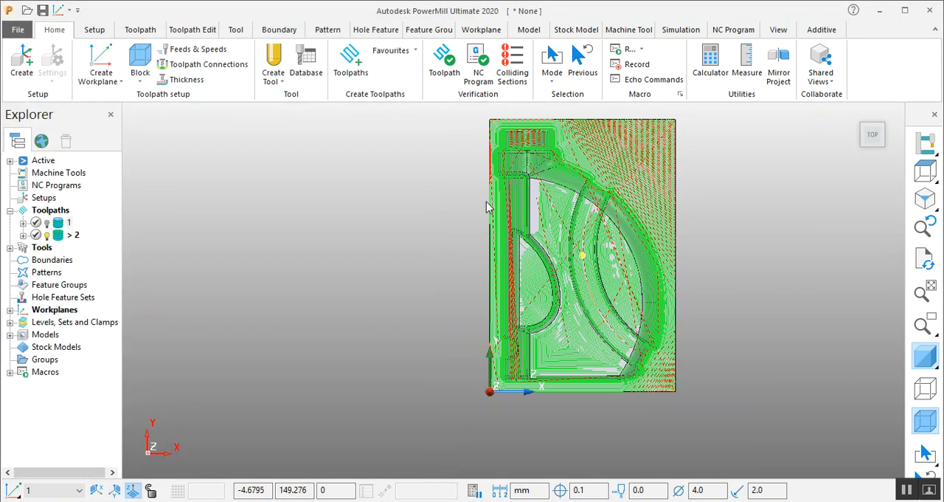
click(682, 32)
scroll(723, 184, up, 1)
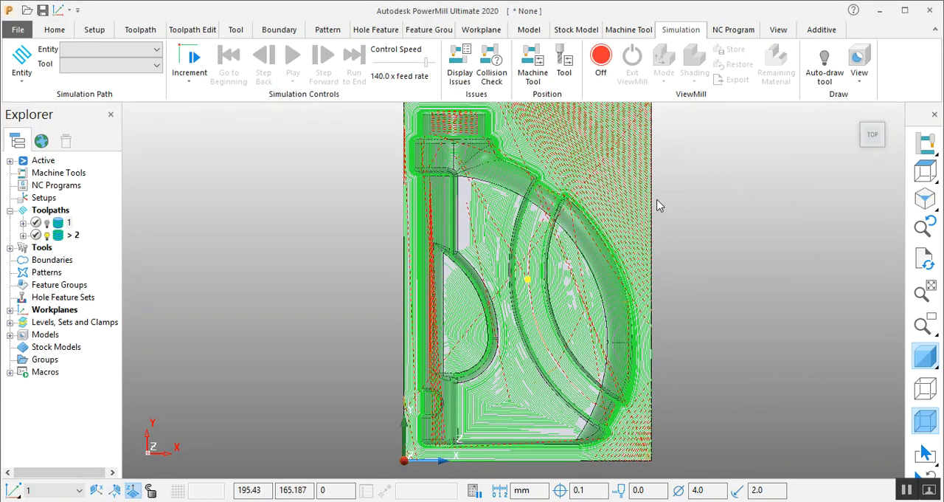
click(127, 48)
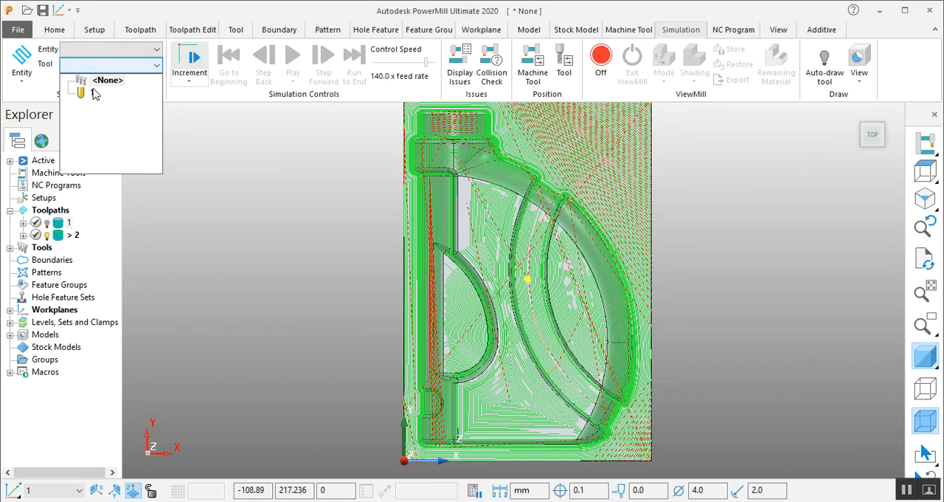
click(127, 48)
click(127, 49)
click(105, 114)
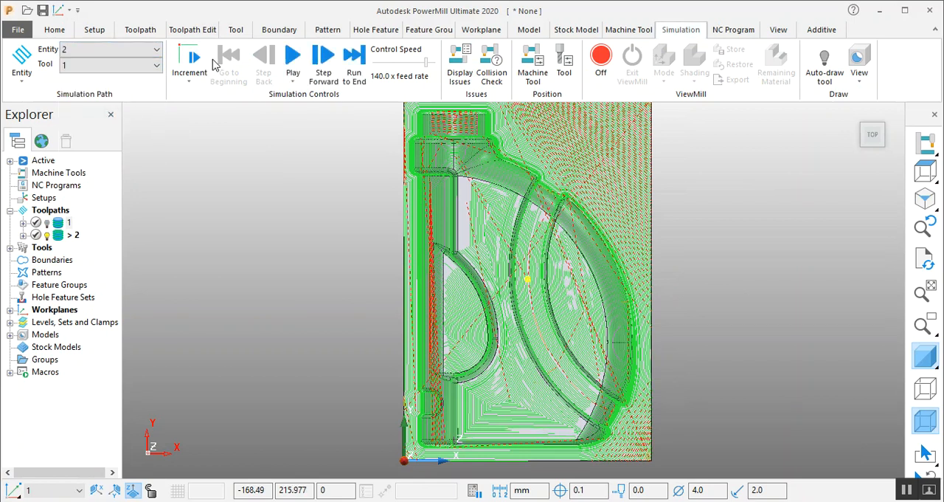
click(293, 59)
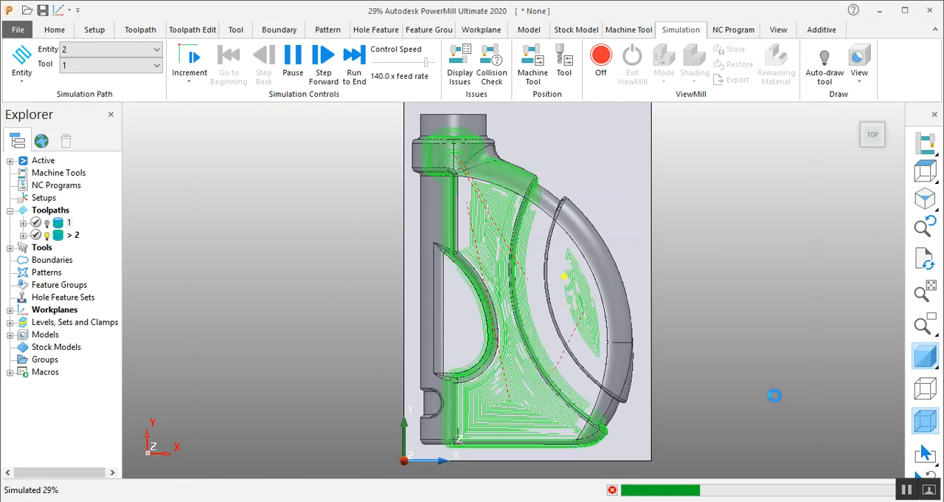
scroll(771, 398, down, 1)
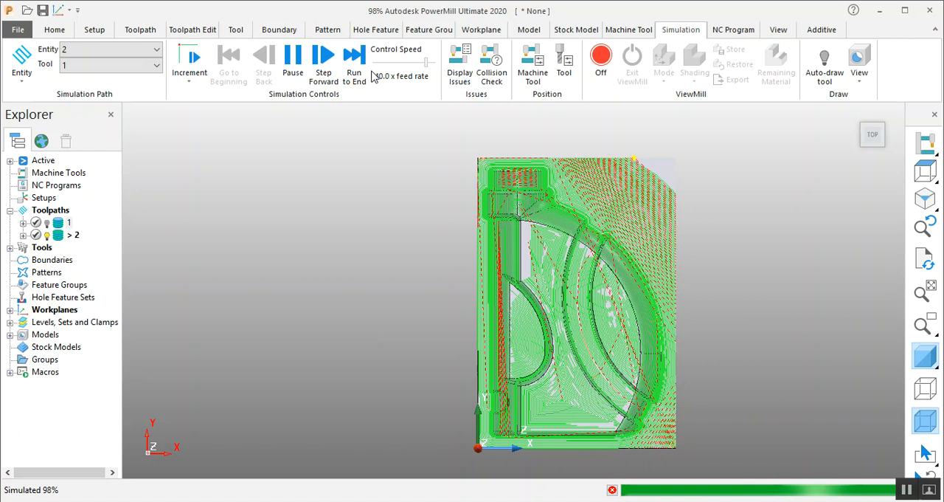
- Reopen toolpath 2 for editing, turn on Closed offsets with Spiral kept on, and recalculate it
right_click(66, 236)
click(144, 90)
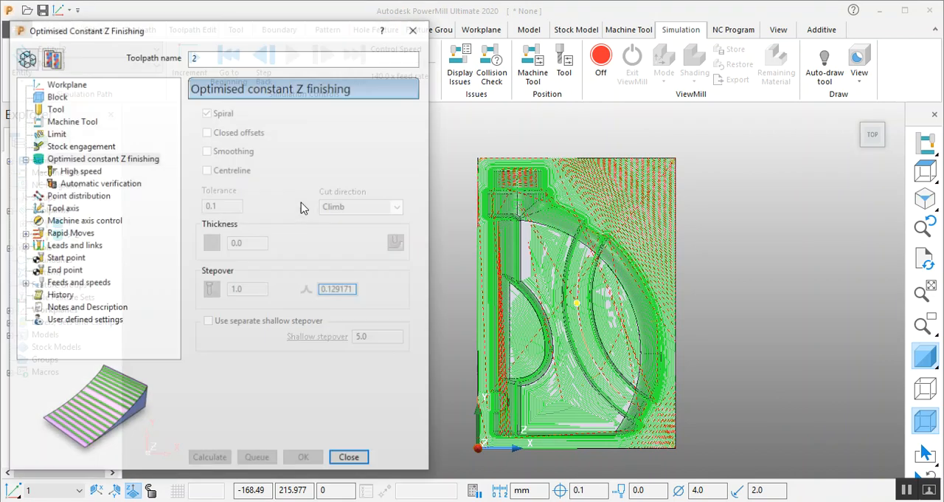
click(51, 59)
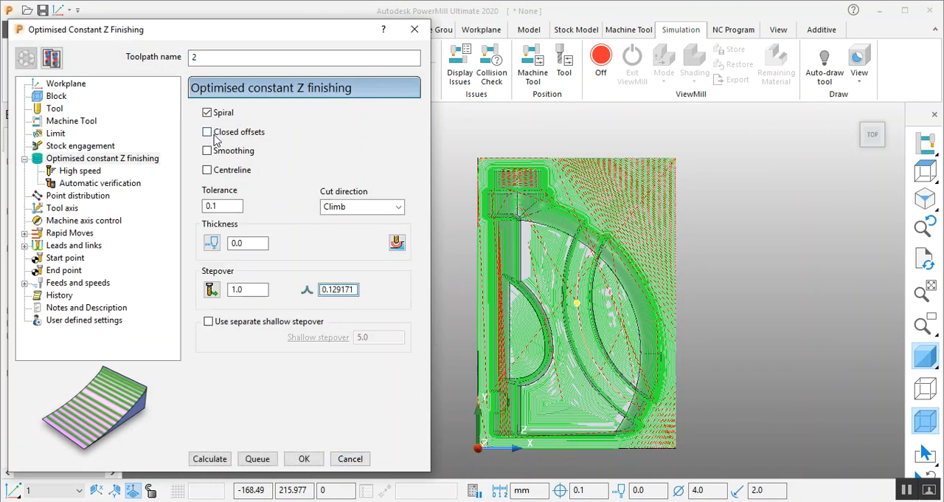
click(220, 459)
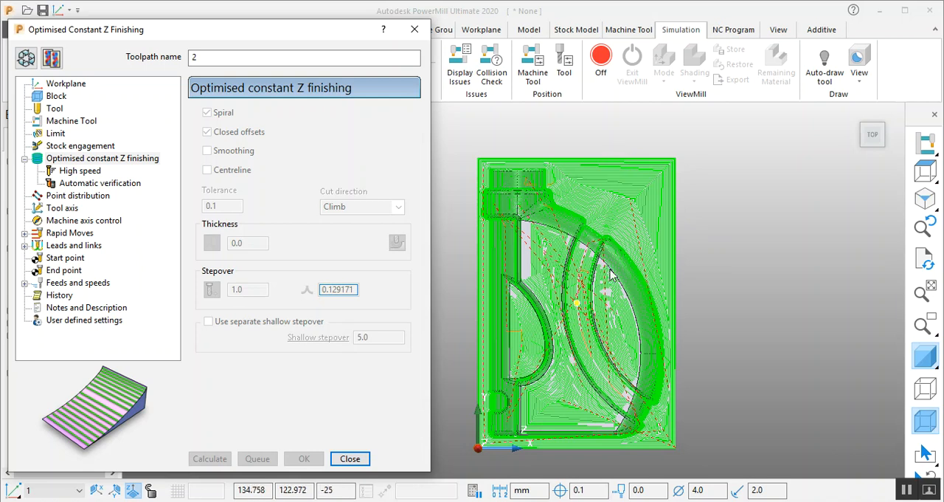
- Close the settings without further changes and simulate the recalculated toolpath 2 through to its end
click(26, 59)
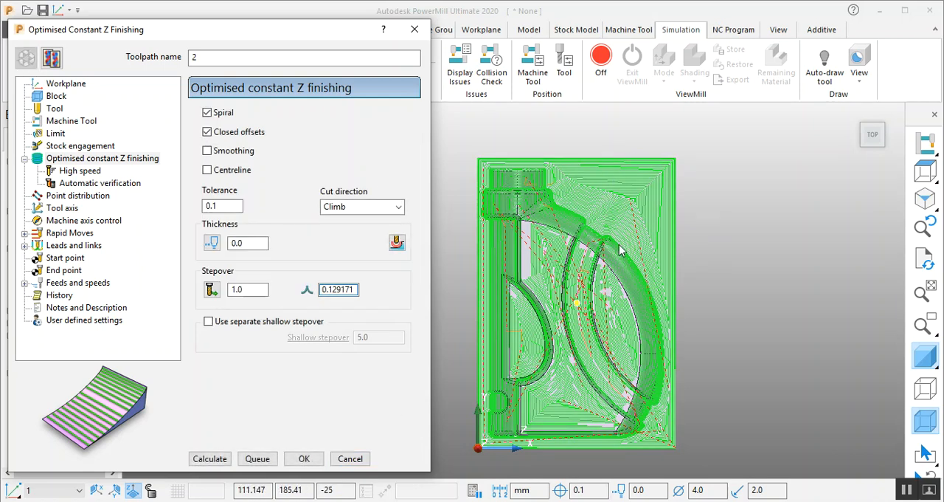
click(352, 459)
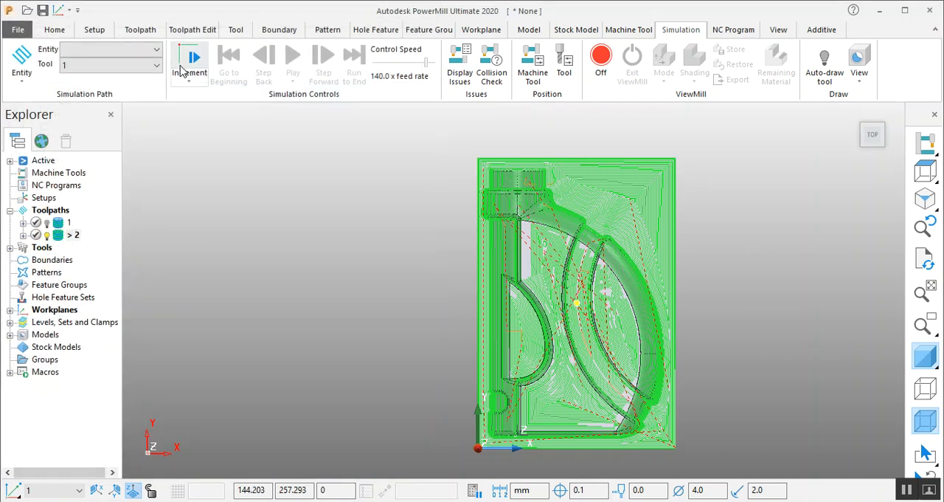
click(151, 50)
click(104, 113)
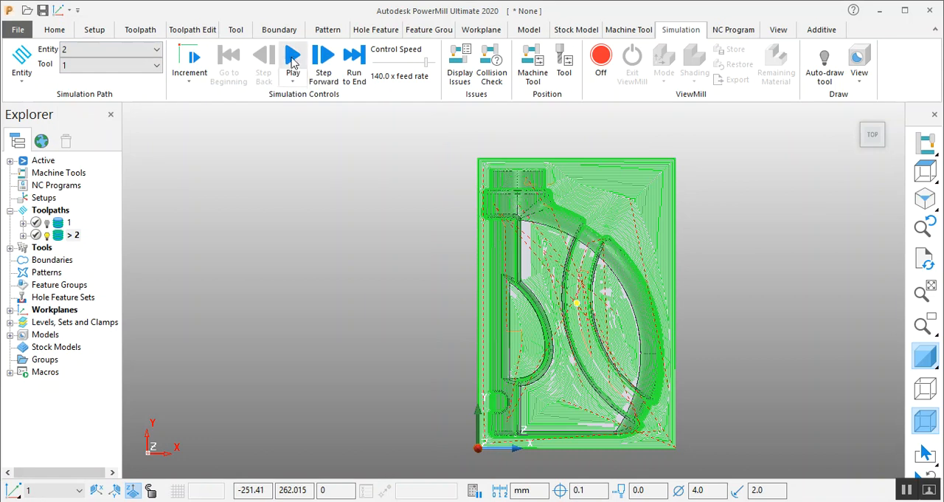
click(293, 60)
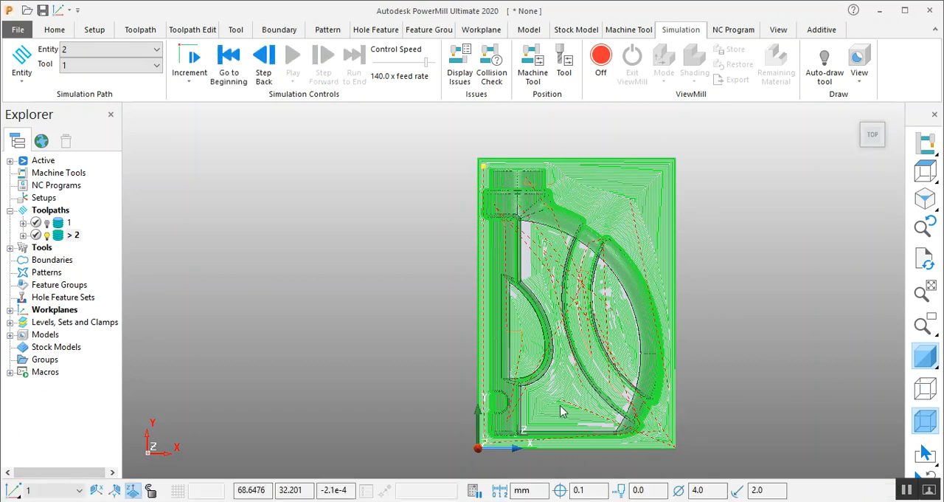
- Inspect the closed-offset passes across the bottle's flat faces, recesses and walls in a tilted 3D view
middle_drag(585, 405, 637, 283)
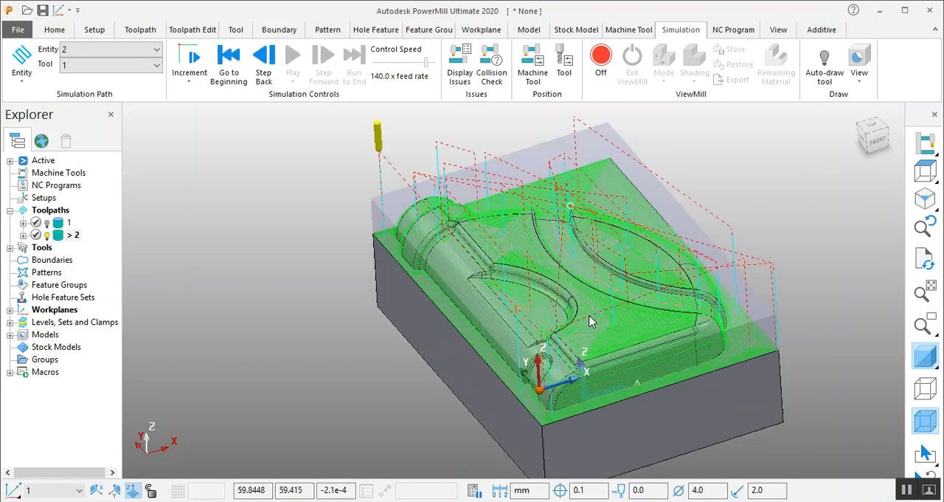
scroll(590, 311, up, 6)
scroll(428, 285, down, 4)
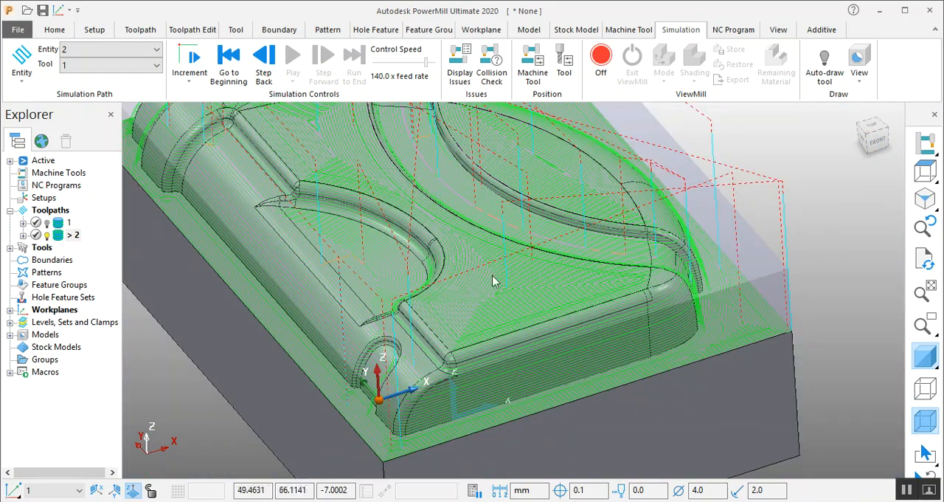
scroll(504, 314, down, 5)
scroll(490, 222, up, 3)
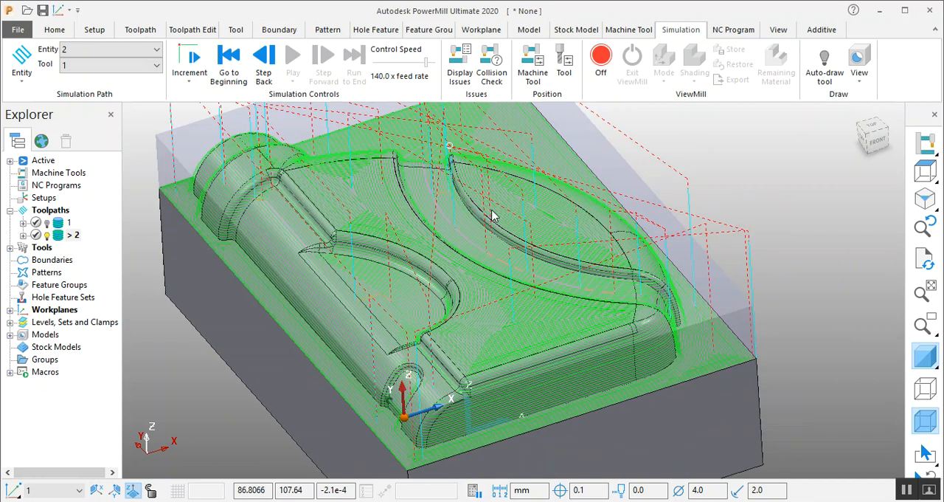
scroll(527, 200, down, 2)
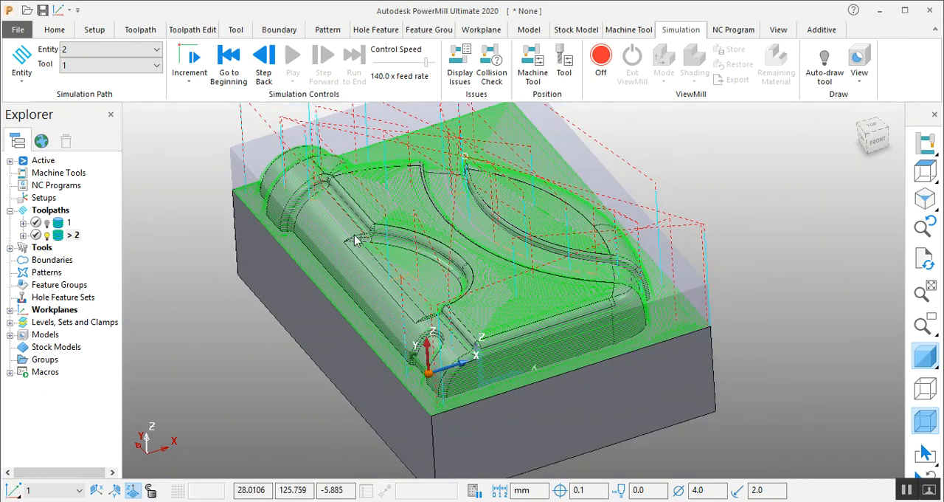
scroll(529, 188, down, 3)
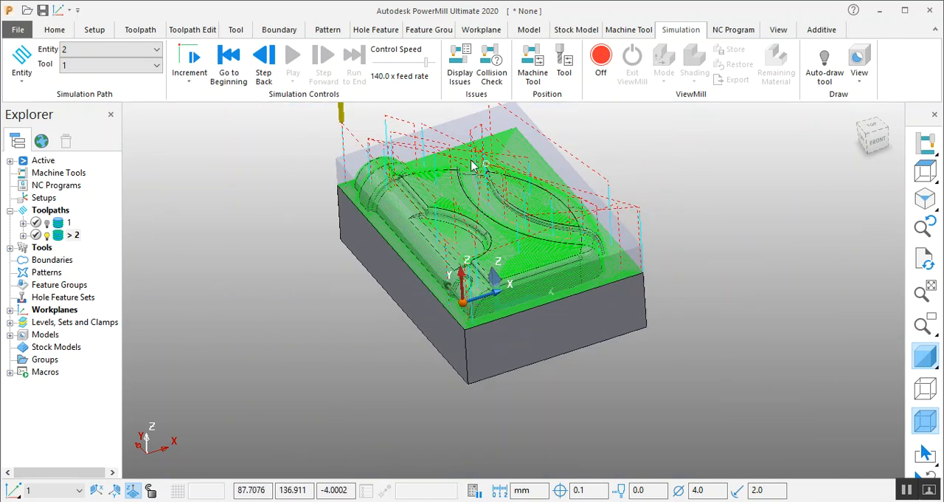
scroll(509, 177, up, 2)
- Examine the pass levels around the bottle neck and shoulder from the left side, and then over the whole block
middle_drag(458, 393, 769, 199)
click(868, 141)
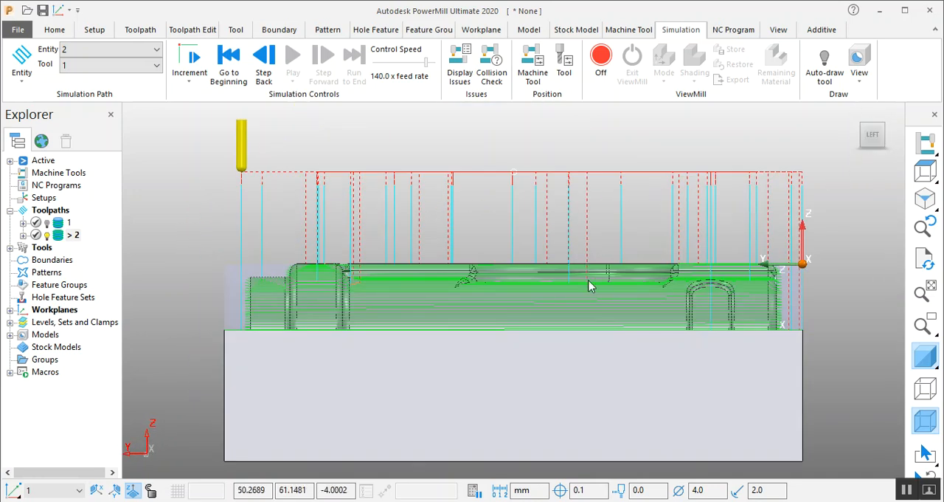
scroll(352, 295, up, 5)
scroll(237, 183, up, 2)
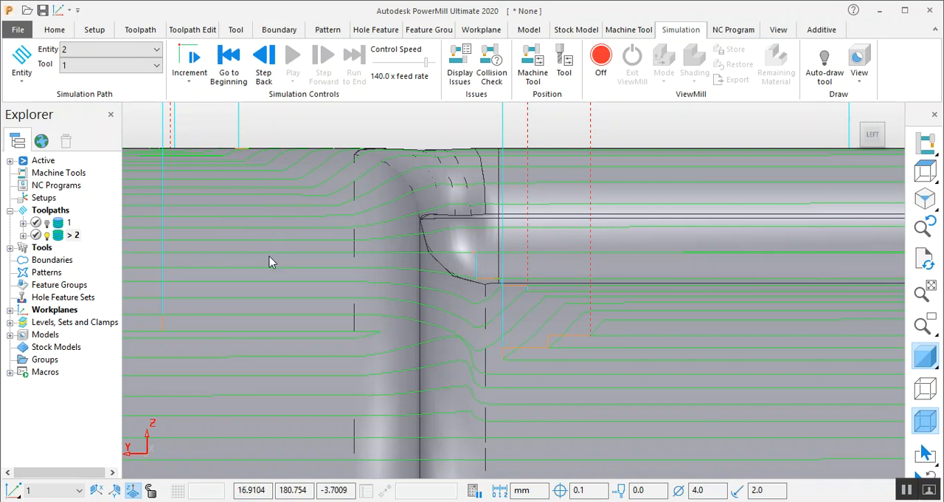
scroll(356, 237, down, 4)
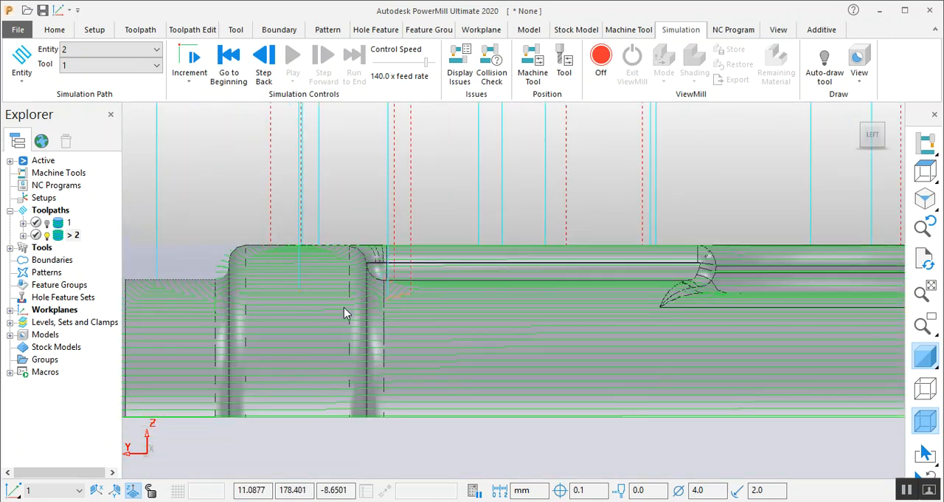
scroll(191, 374, up, 3)
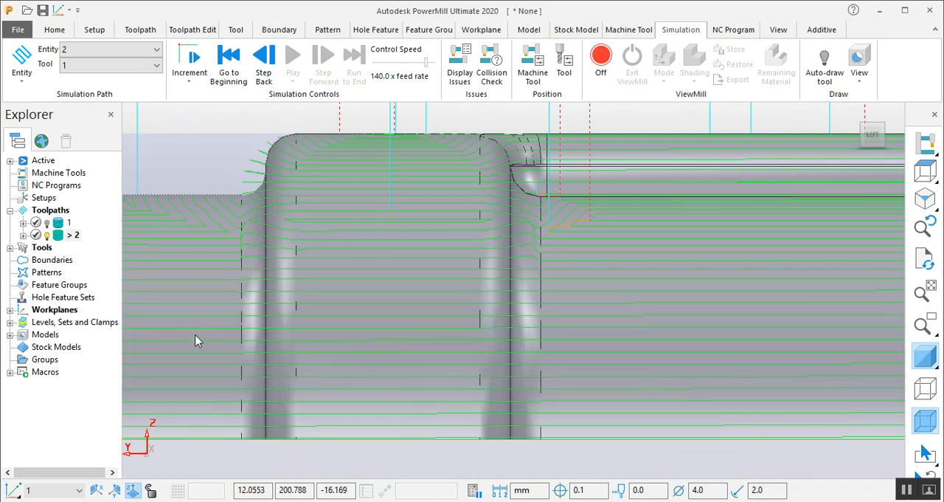
scroll(401, 285, down, 4)
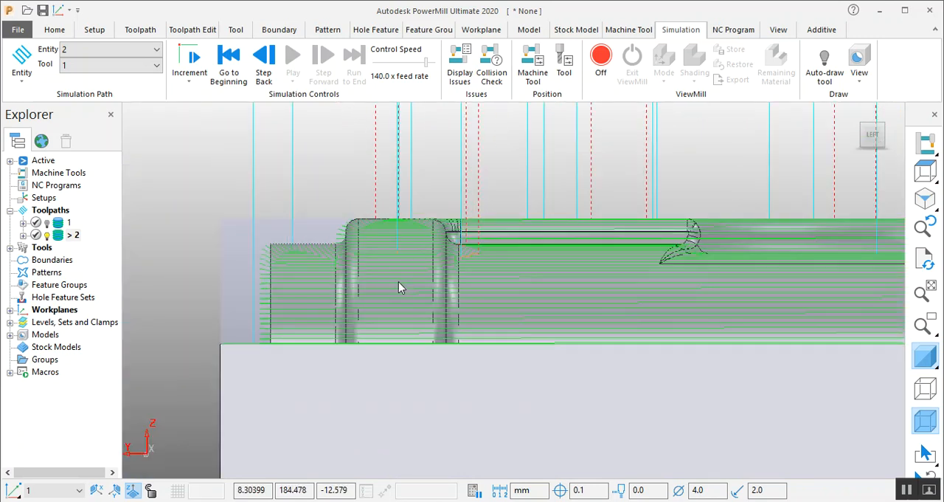
scroll(405, 287, down, 7)
middle_drag(775, 297, 655, 254)
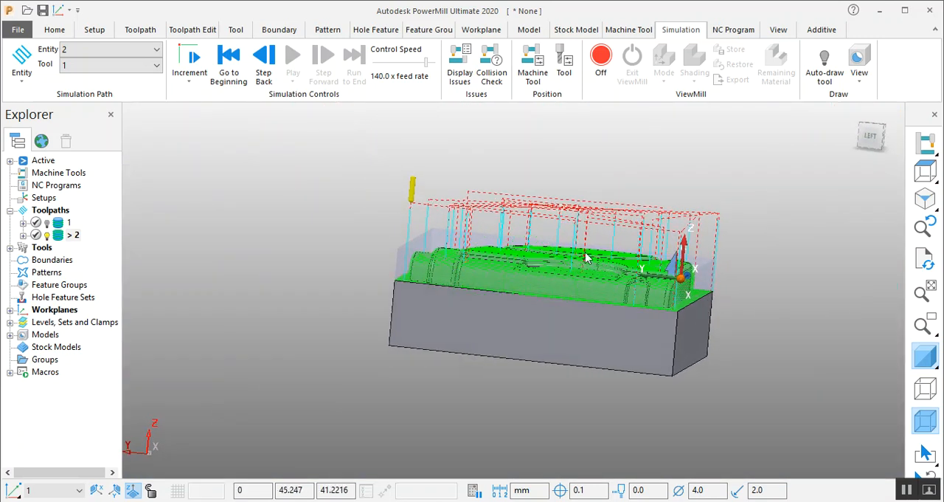
middle_drag(588, 258, 550, 276)
scroll(679, 280, up, 3)
middle_drag(641, 274, 600, 122)
scroll(553, 264, down, 3)
scroll(607, 176, up, 2)
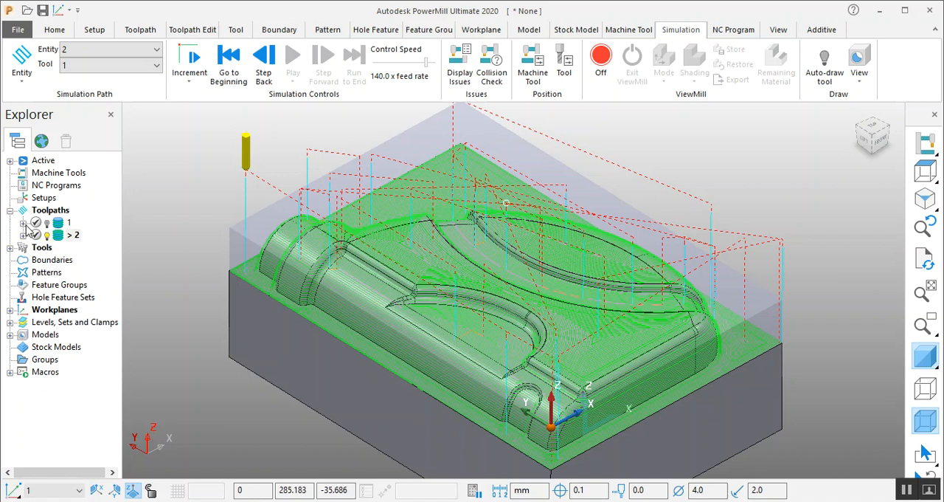
- Reopen toolpath 2 for editing and add a Block boundary to its limits, closing the boundary form without applying it
right_click(72, 242)
click(125, 92)
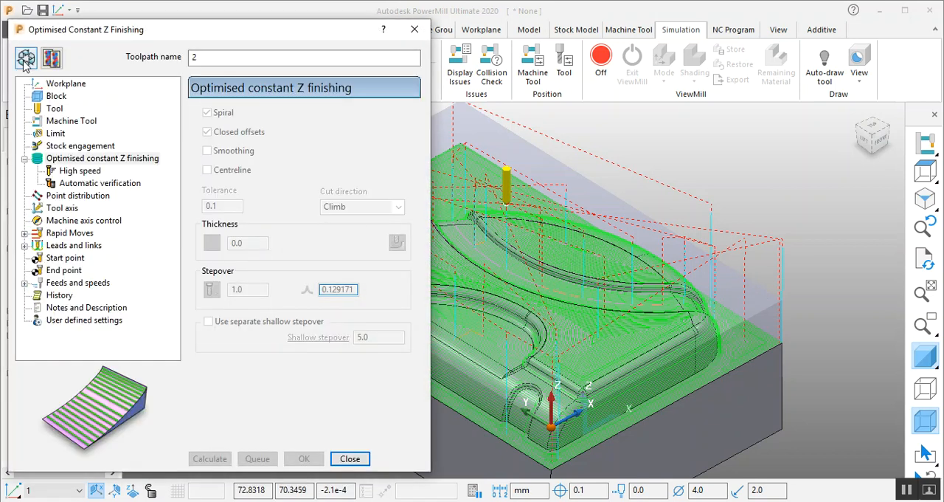
click(26, 61)
click(55, 133)
click(221, 142)
click(210, 164)
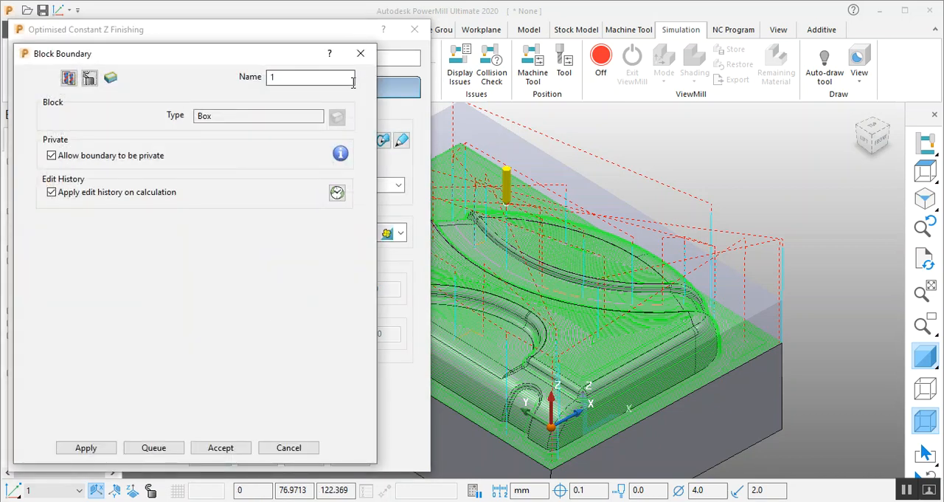
click(361, 53)
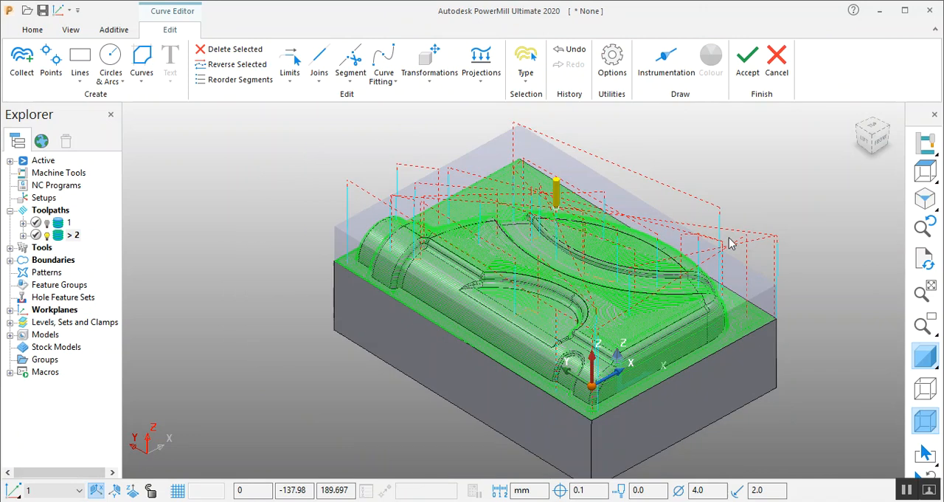
- Trace the bottle's base outline as a composite curve for the boundary, accept it, and recalculate toolpath 2 with trimming on Keep inside
scroll(529, 365, up, 3)
click(142, 65)
click(175, 146)
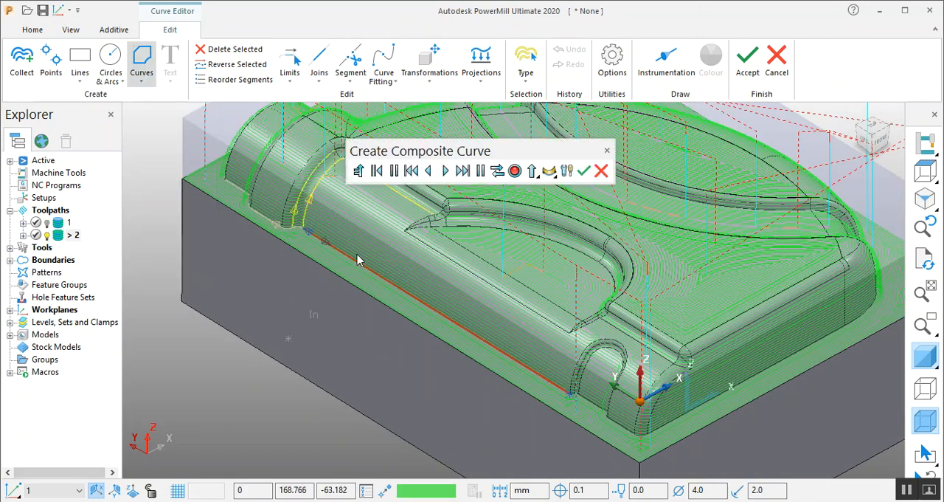
click(464, 171)
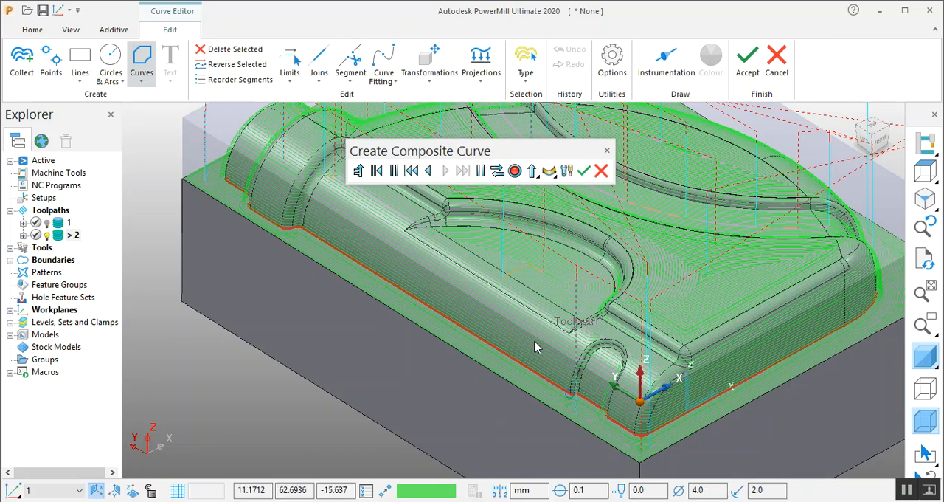
click(517, 172)
click(583, 171)
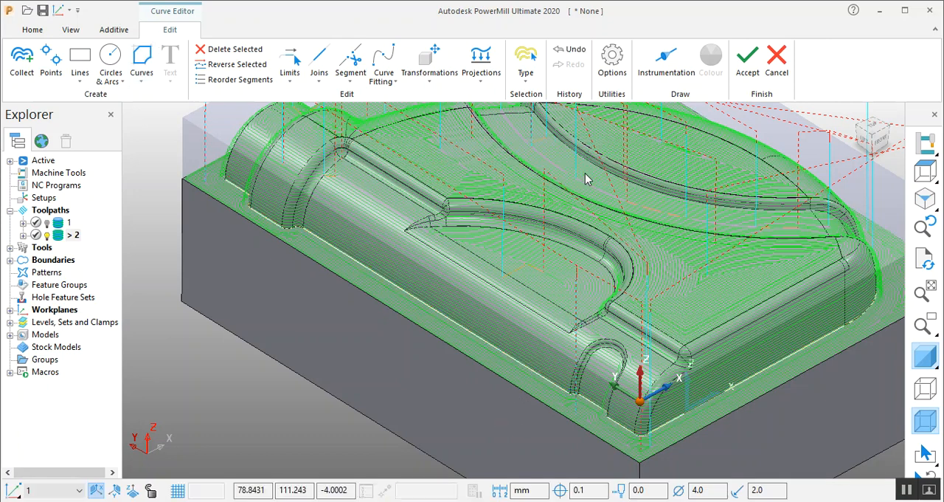
click(755, 79)
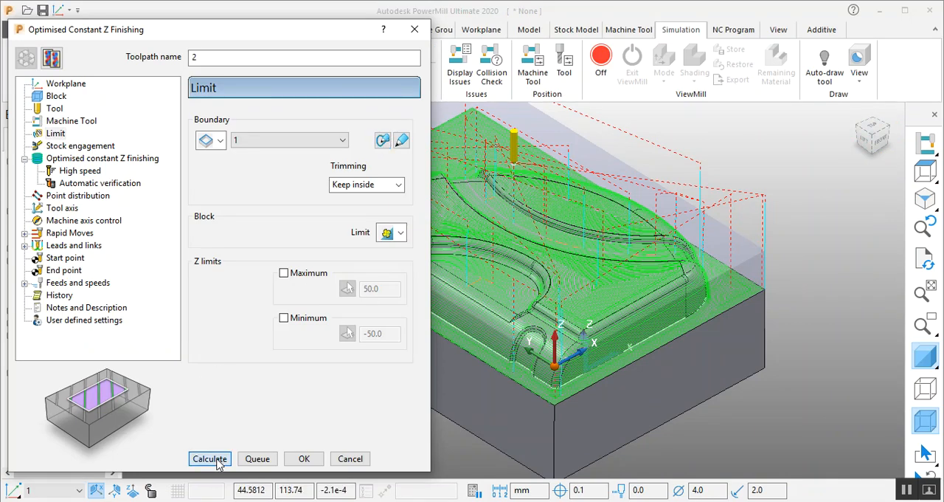
click(217, 460)
- Inspect how the boundary-limited passes end along the bottle's lower side walls and base edge
scroll(891, 359, down, 3)
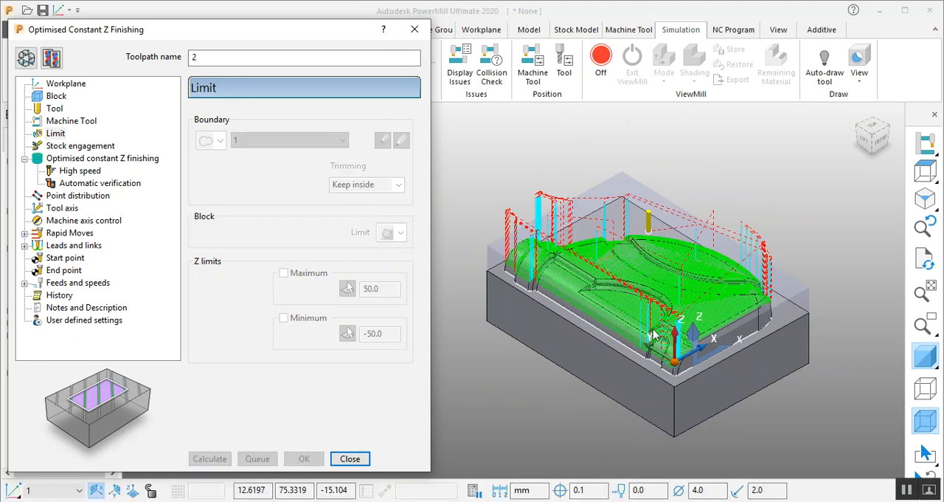
scroll(652, 334, up, 8)
middle_drag(644, 325, 606, 358)
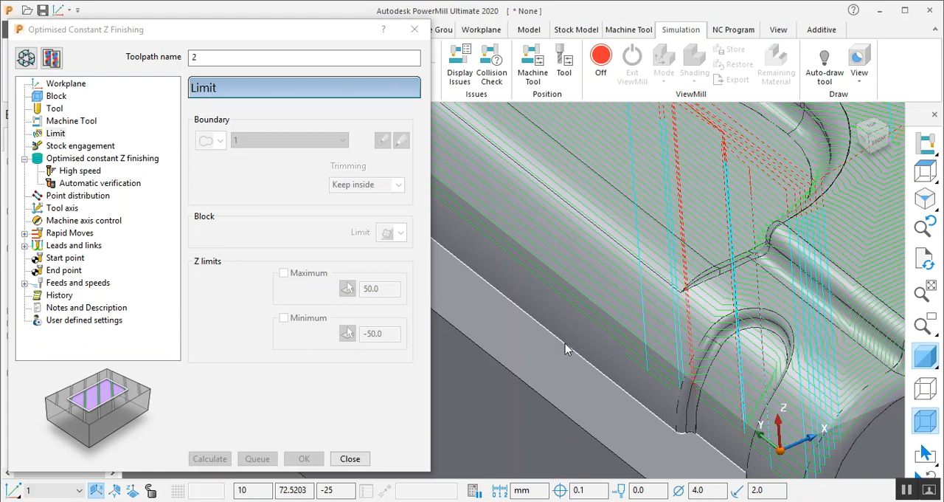
scroll(593, 333, down, 3)
middle_drag(776, 363, 723, 361)
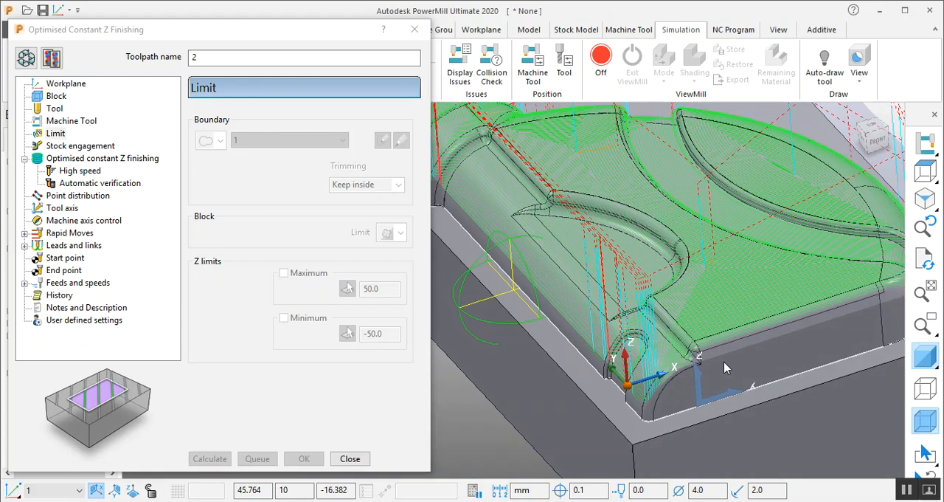
- Examine where the boundary-limited passes stop around the bottle's curved side wall and from its right side, and close the toolpath form
scroll(599, 356, down, 4)
middle_drag(599, 356, 568, 379)
scroll(575, 378, up, 3)
scroll(575, 377, up, 3)
middle_drag(693, 374, 344, 399)
middle_drag(842, 330, 734, 346)
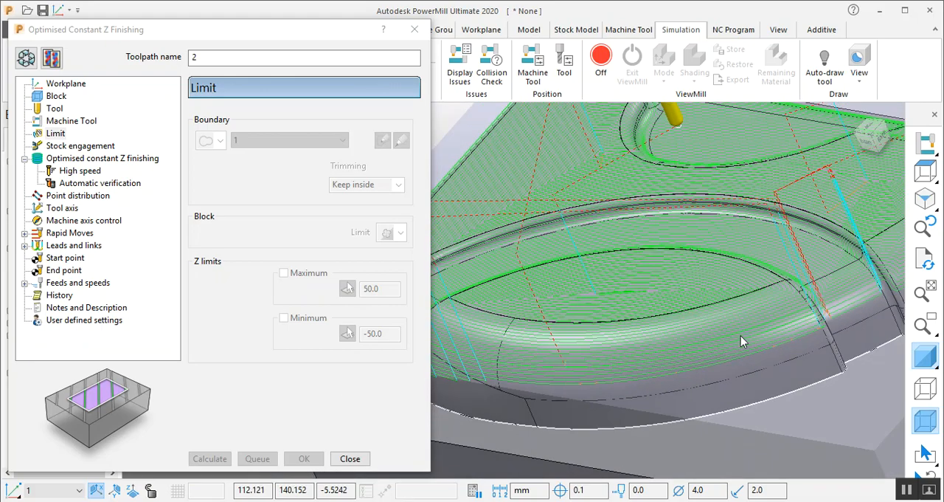
scroll(734, 346, down, 6)
middle_drag(754, 324, 593, 282)
scroll(590, 283, up, 2)
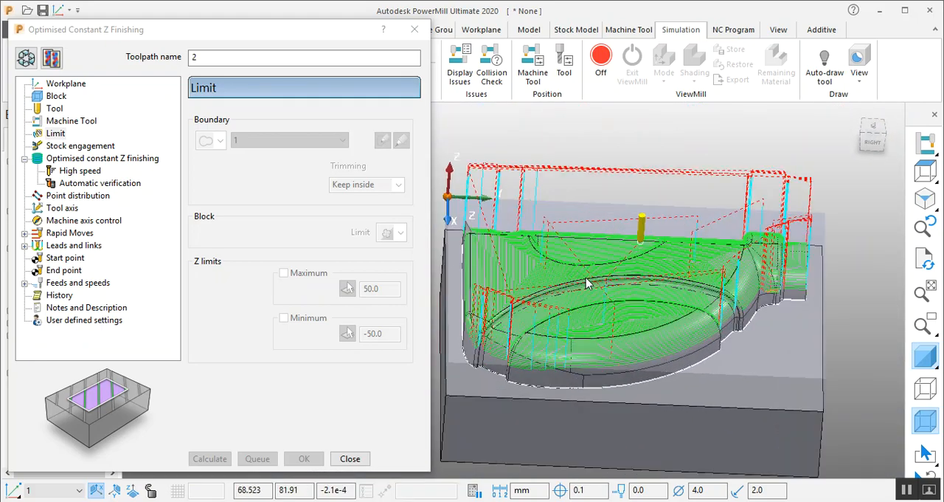
click(351, 459)
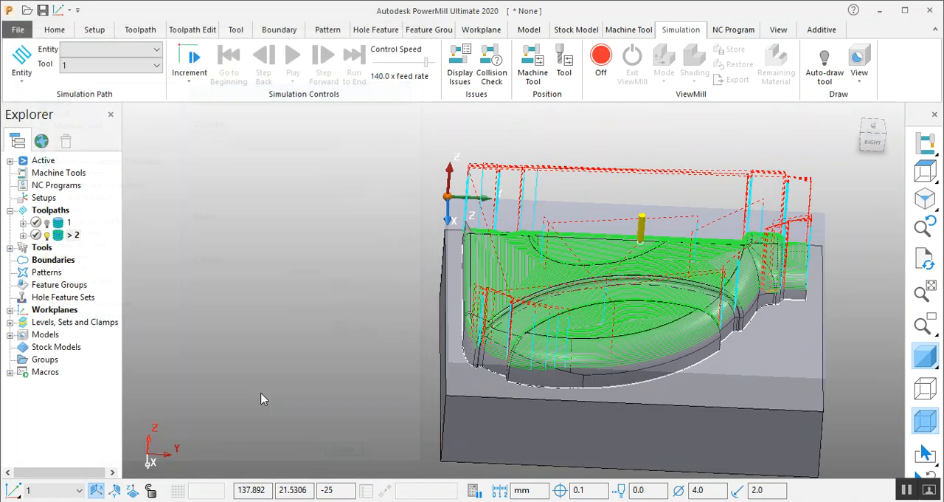
- Display toolpath 1 instead of toolpath 2 and activate it to inspect its constant Z passes on the side walls
click(46, 235)
click(46, 222)
middle_drag(524, 269, 475, 303)
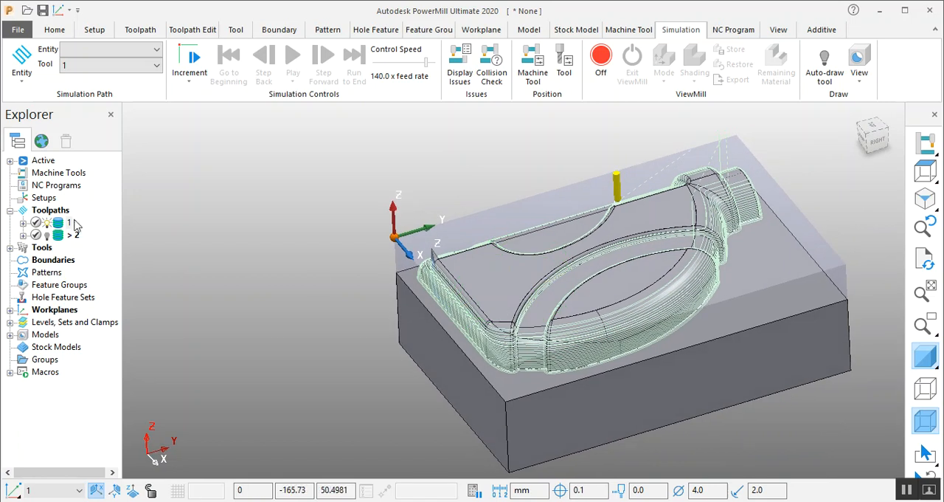
click(48, 224)
click(46, 224)
right_click(58, 222)
click(85, 48)
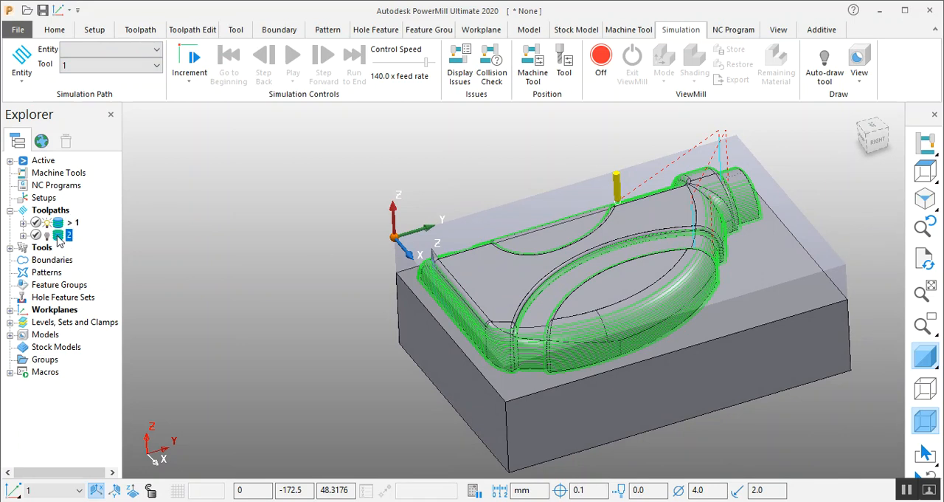
scroll(714, 323, up, 5)
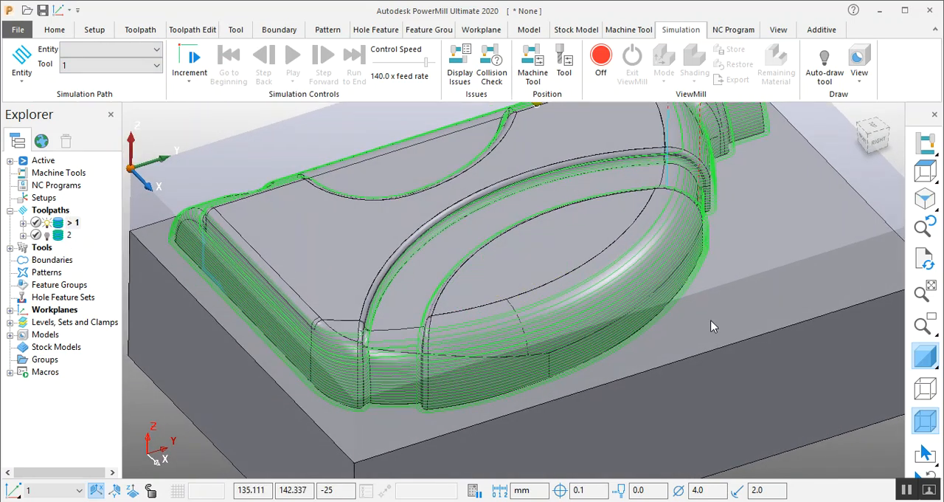
- Display and activate toolpath 2 in place of toolpath 1, and reopen its settings for editing
click(47, 235)
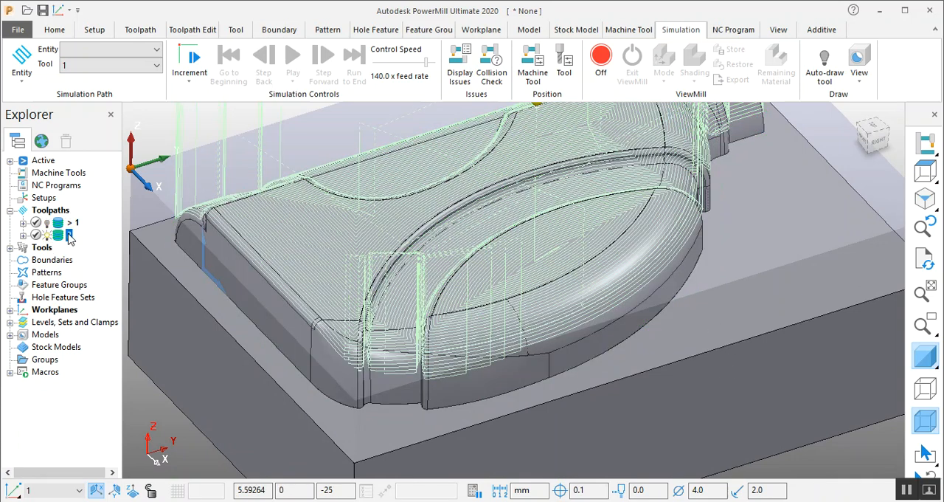
right_click(70, 235)
click(109, 52)
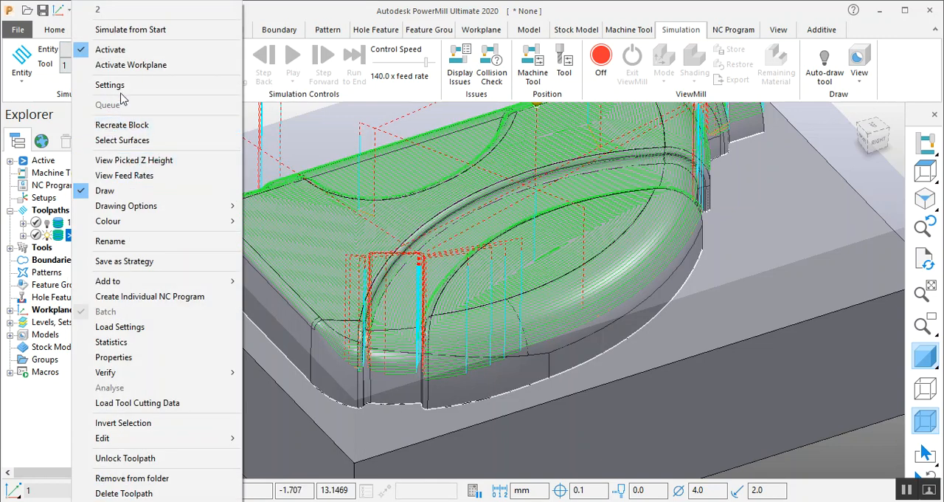
click(121, 86)
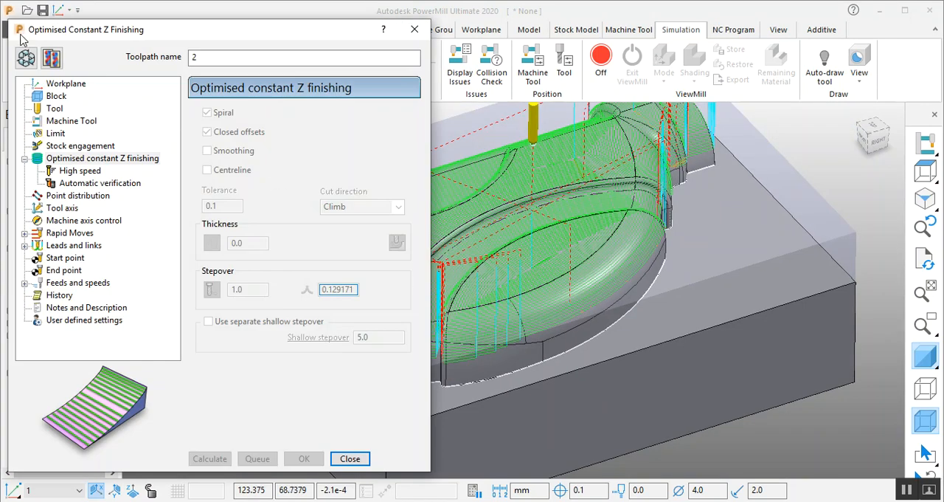
click(25, 58)
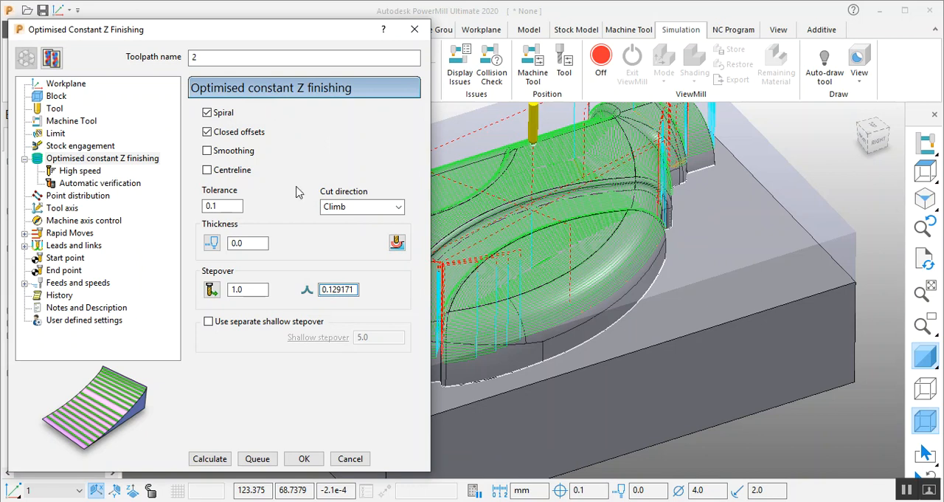
- Clear the limiting boundary from toolpath 2's limits
scroll(712, 255, down, 3)
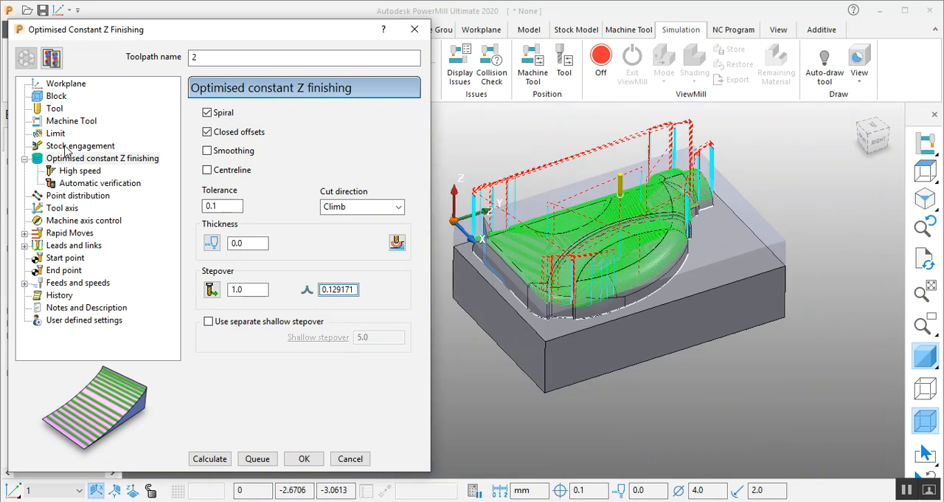
click(58, 133)
click(285, 144)
click(269, 156)
- Recalculate toolpath 2 with Fillet corners off and check the corner passes at the bottle neck in plan view
click(104, 158)
click(95, 171)
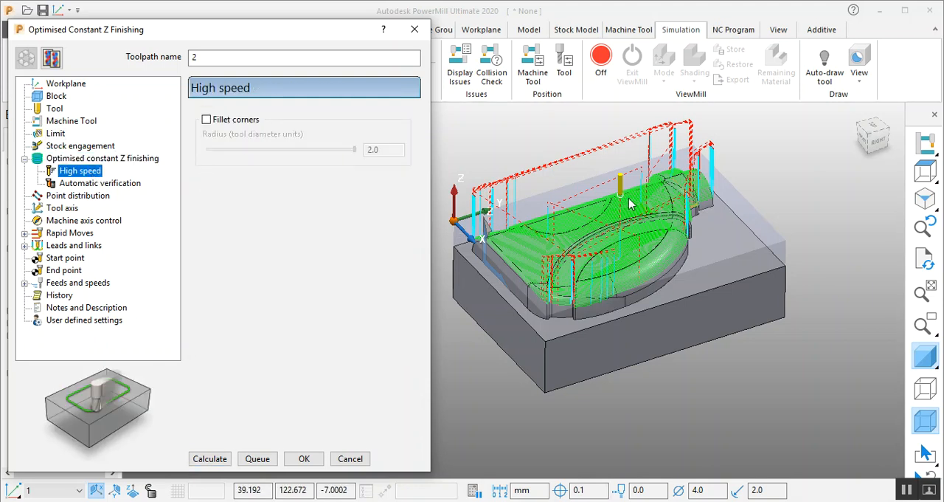
scroll(626, 205, up, 3)
click(206, 120)
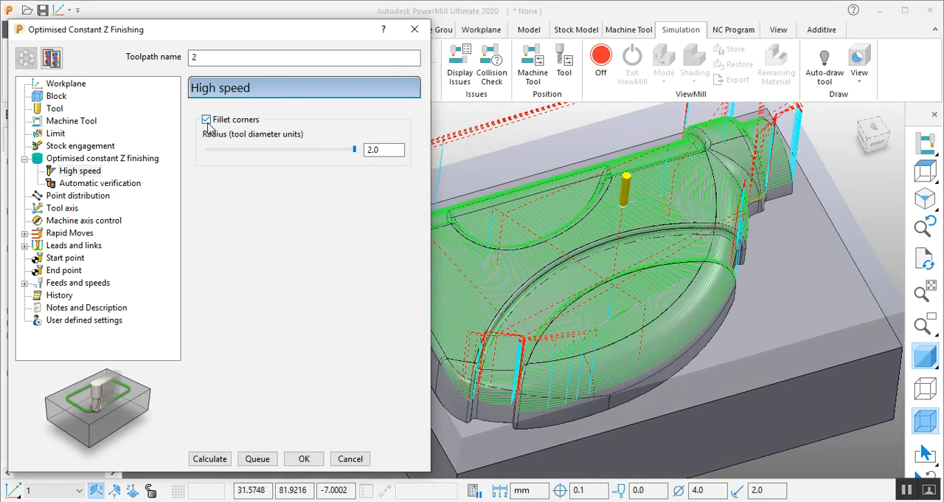
scroll(639, 321, down, 2)
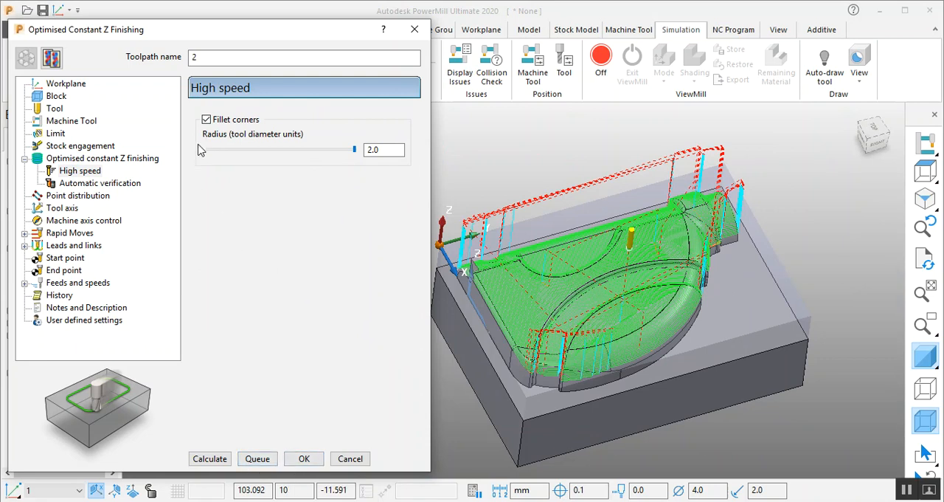
click(207, 119)
click(210, 459)
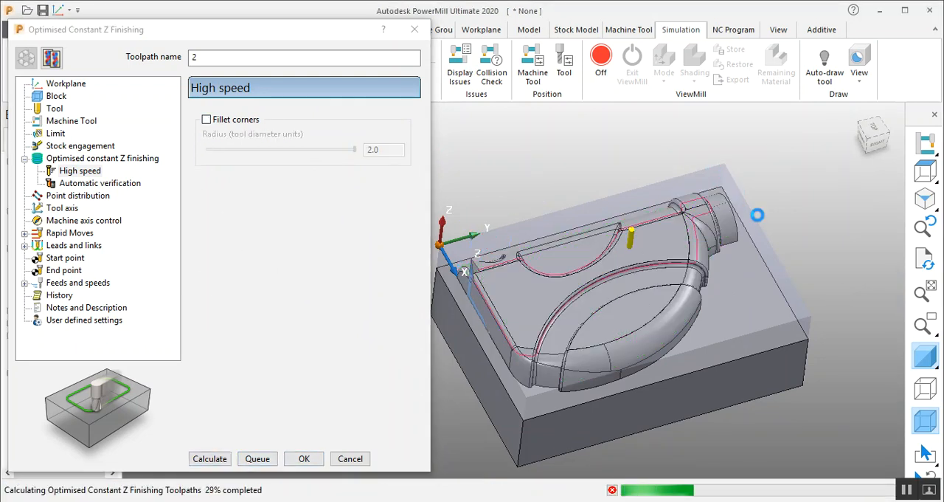
click(874, 129)
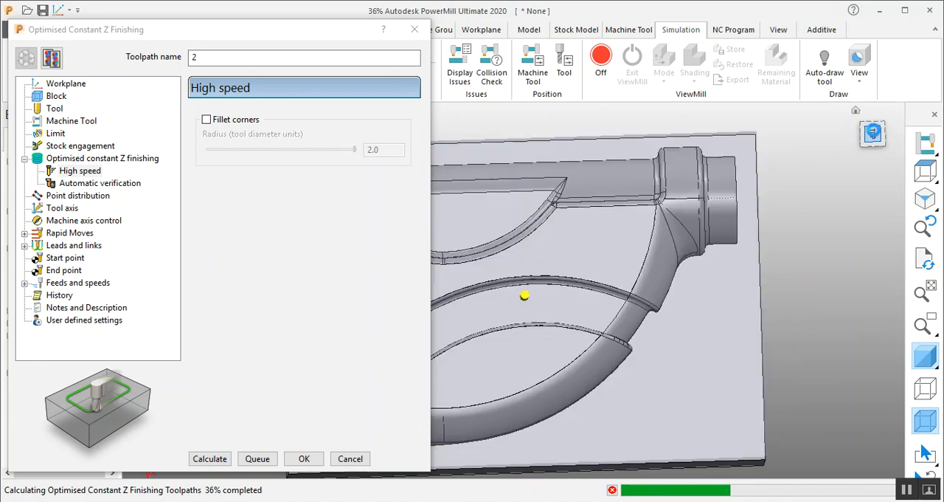
scroll(764, 172, up, 2)
scroll(763, 172, up, 2)
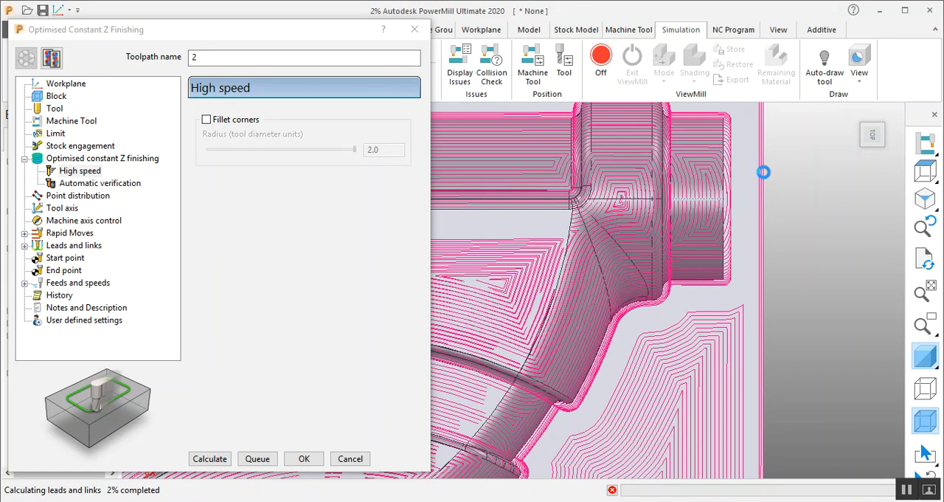
scroll(683, 308, up, 2)
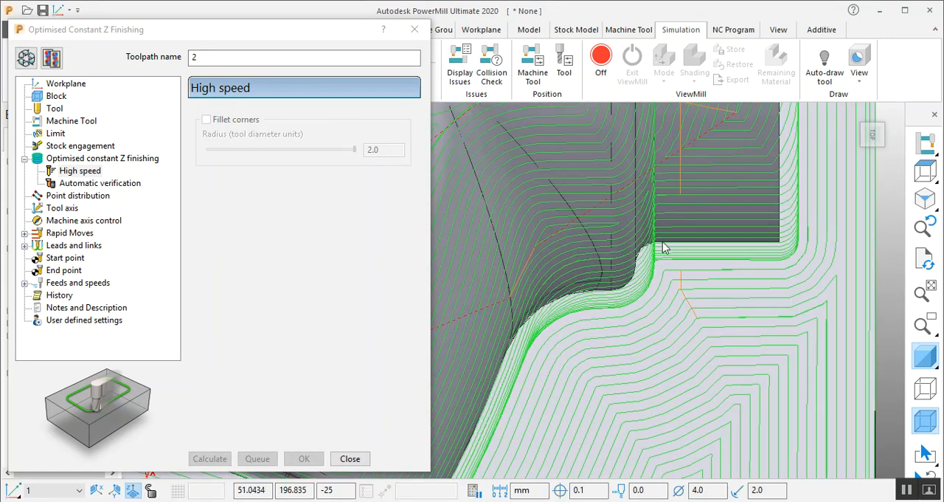
- Reopen toolpath 2 for editing, enable Fillet corners with a radius of 2.0 tool diameter units, and recalculate it
click(26, 58)
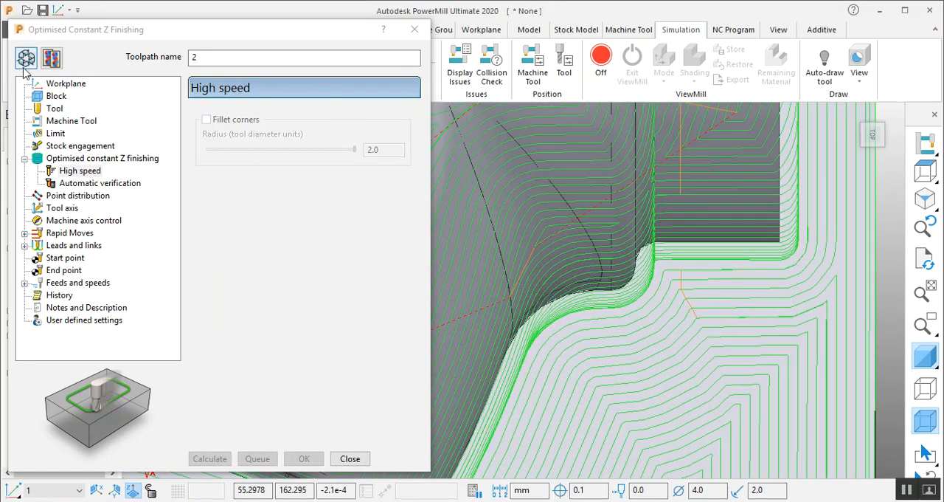
click(207, 119)
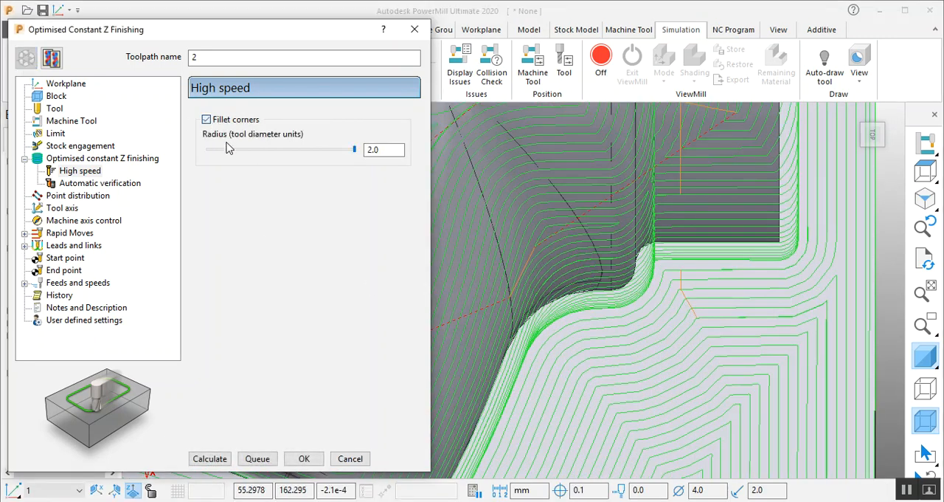
click(208, 459)
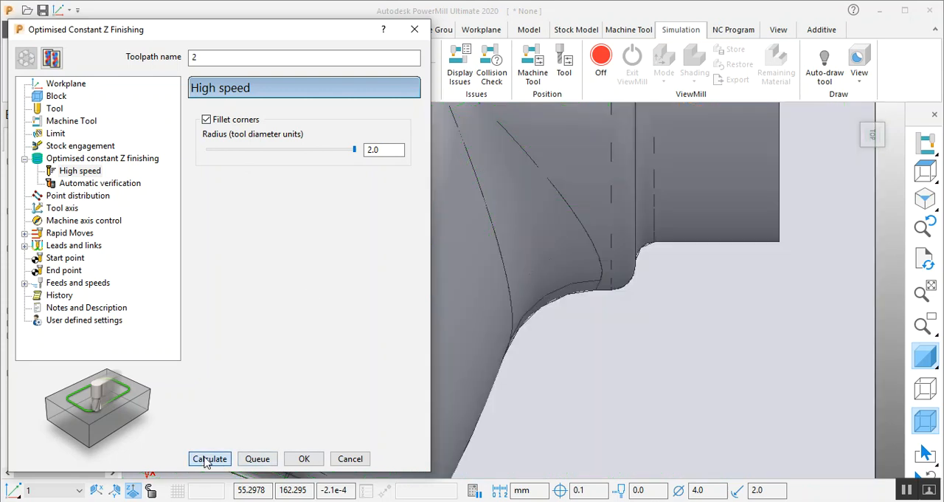
scroll(656, 402, down, 5)
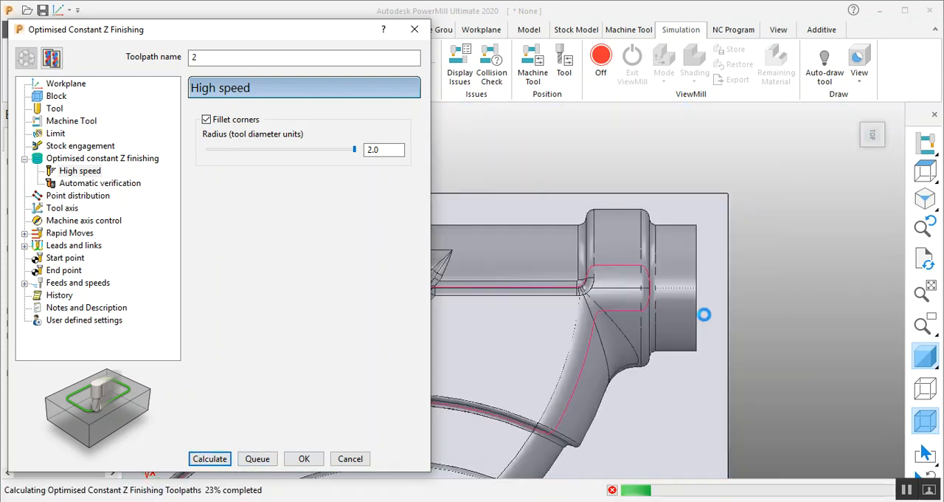
scroll(703, 314, up, 3)
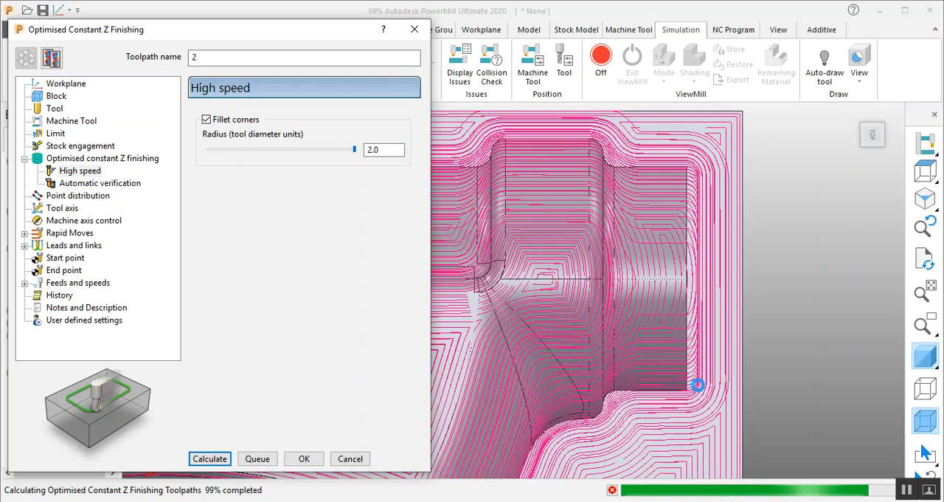
- Inspect the filleted passes in plan view at the neck corners and the bottle's lower base corner
scroll(697, 346, up, 6)
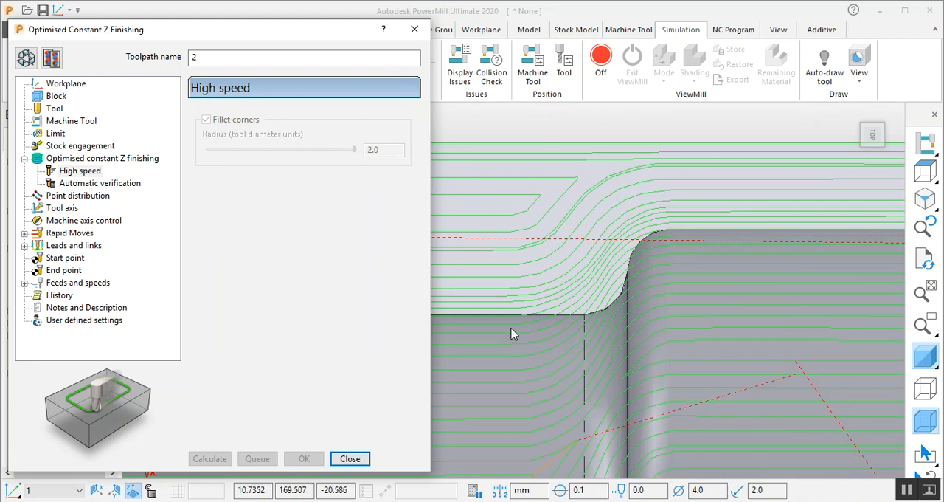
scroll(632, 243, down, 8)
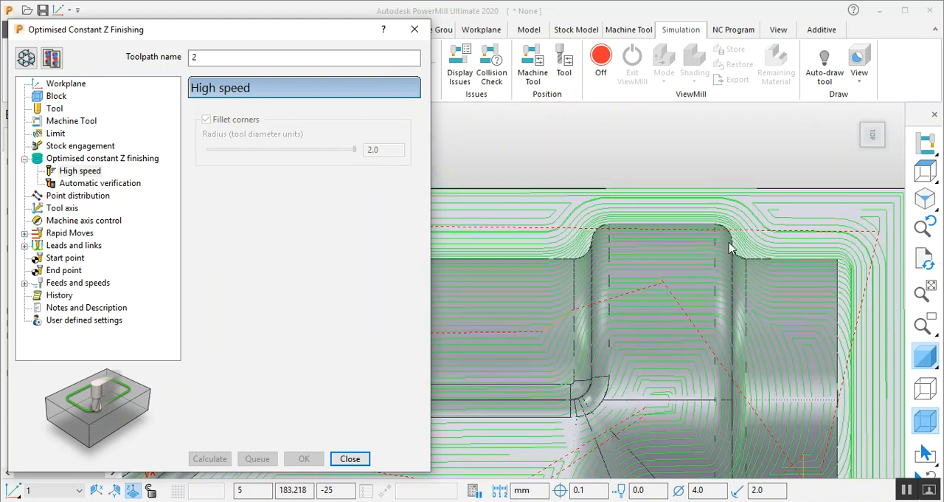
scroll(584, 415, up, 3)
scroll(790, 242, down, 3)
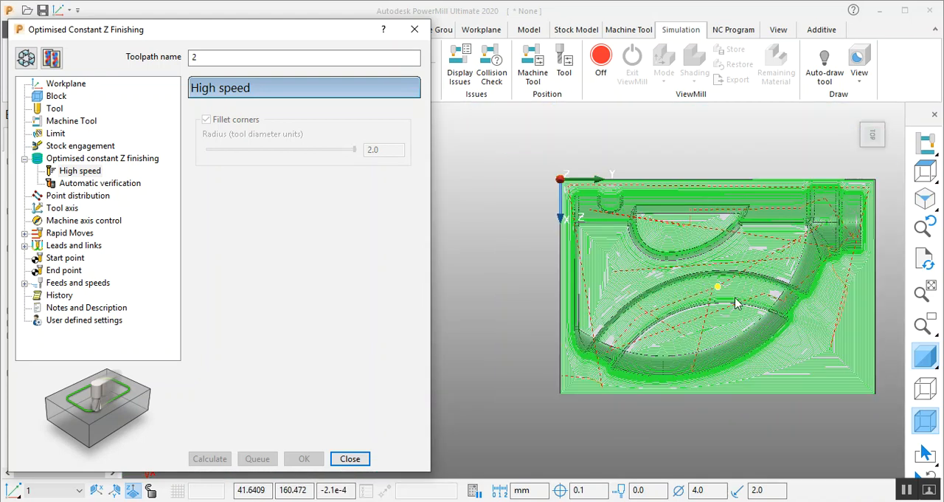
scroll(610, 373, up, 5)
scroll(511, 314, up, 2)
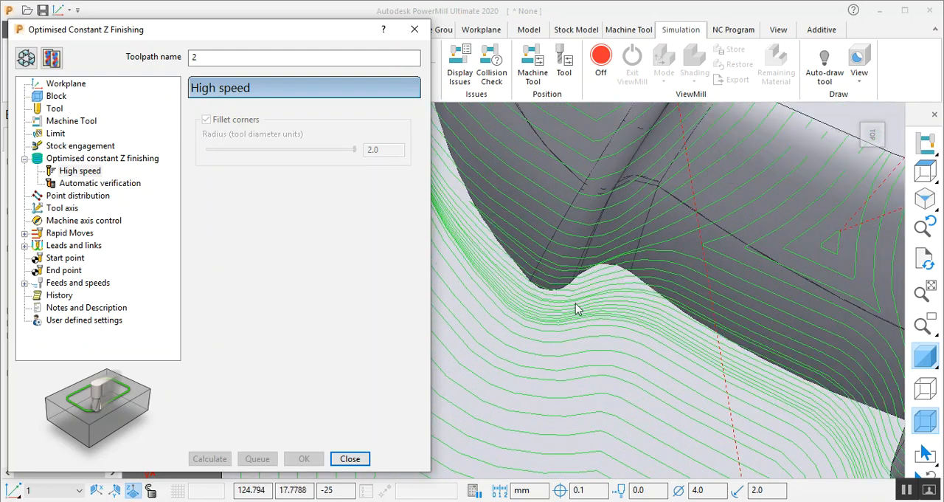
scroll(494, 234, down, 6)
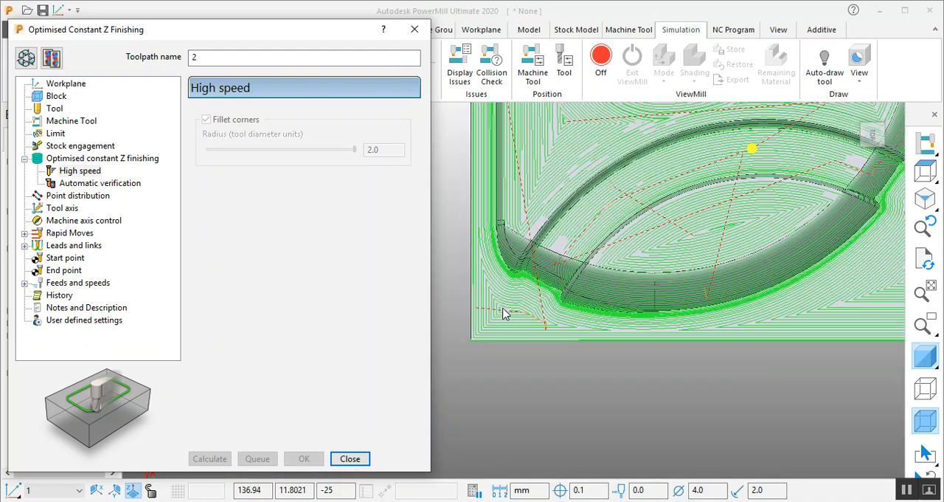
- Examine the filleted toolpath over the whole block in an isometric view, and close the toolpath form
scroll(508, 307, down, 3)
scroll(565, 228, up, 5)
middle_drag(745, 310, 814, 167)
scroll(838, 241, down, 4)
scroll(713, 235, up, 4)
scroll(646, 265, up, 2)
scroll(515, 284, down, 3)
scroll(804, 210, up, 3)
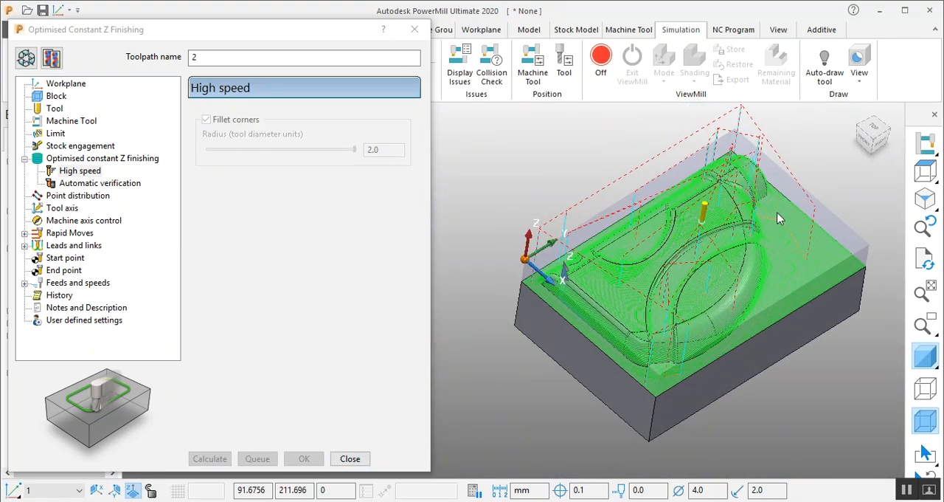
scroll(774, 203, up, 2)
scroll(609, 267, down, 3)
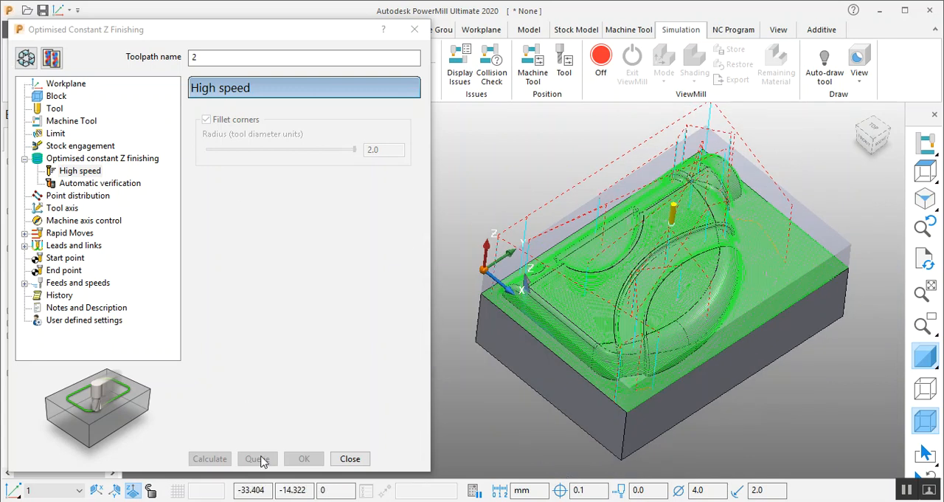
click(350, 458)
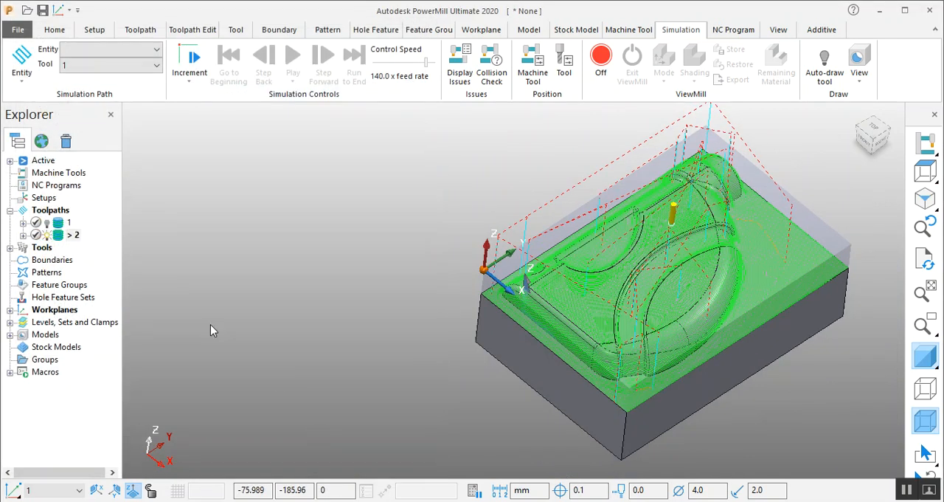
- Show toolpath 1 instead of toolpath 2 and review Constant Z and Optimised Constant Z Finishing among the finishing strategies
click(47, 234)
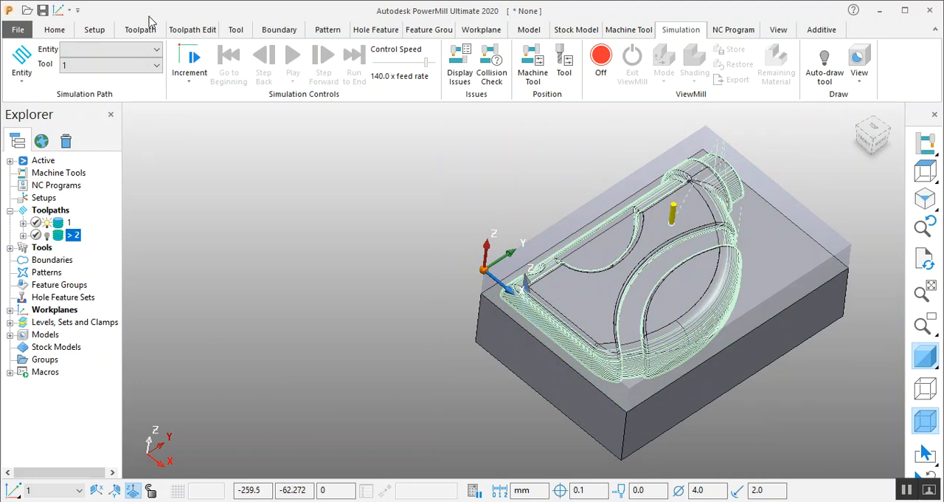
click(53, 30)
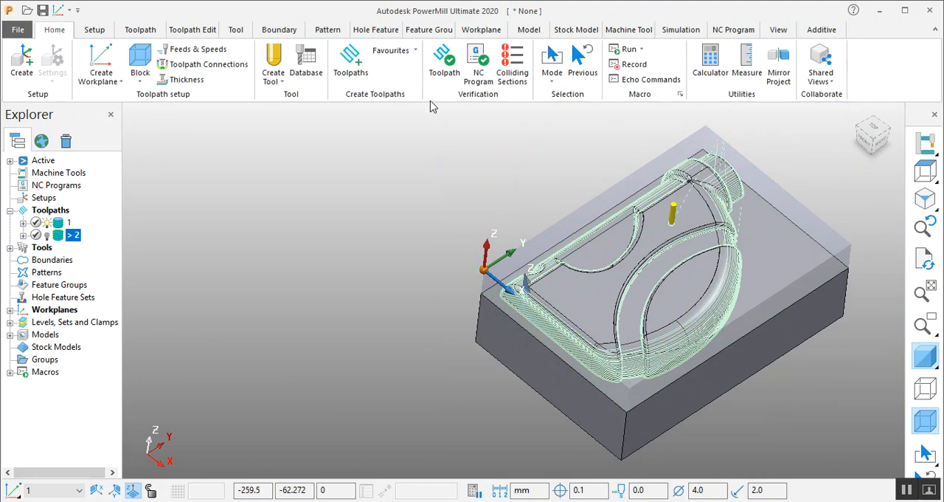
click(351, 62)
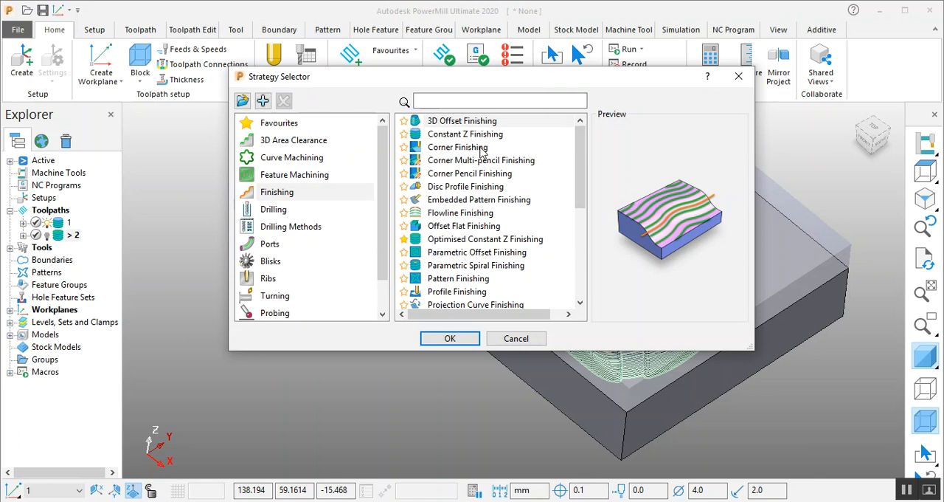
click(455, 134)
click(484, 239)
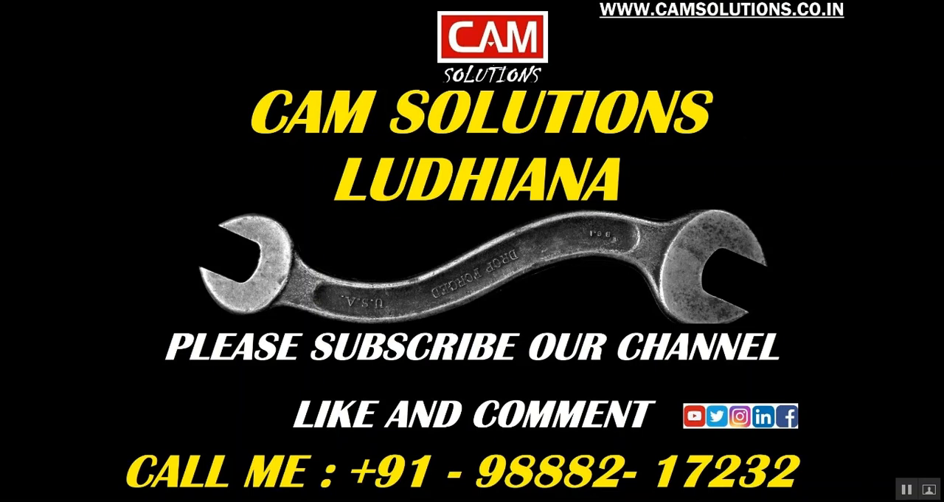
mouse_move(251, 500)
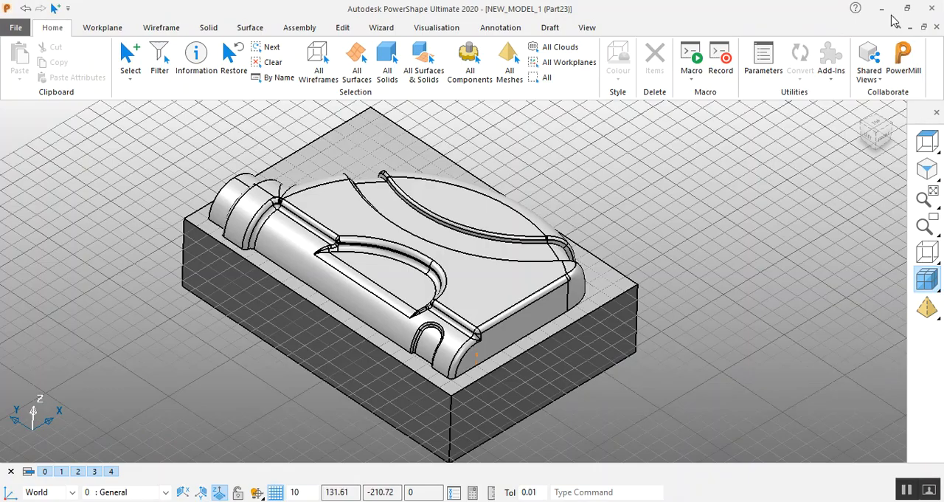
middle_drag(512, 255, 500, 270)
click(551, 270)
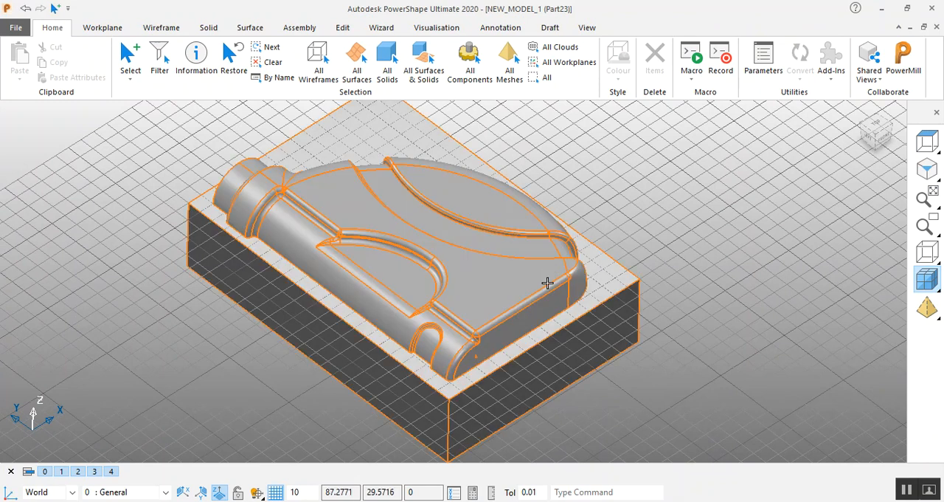
middle_drag(581, 348, 583, 343)
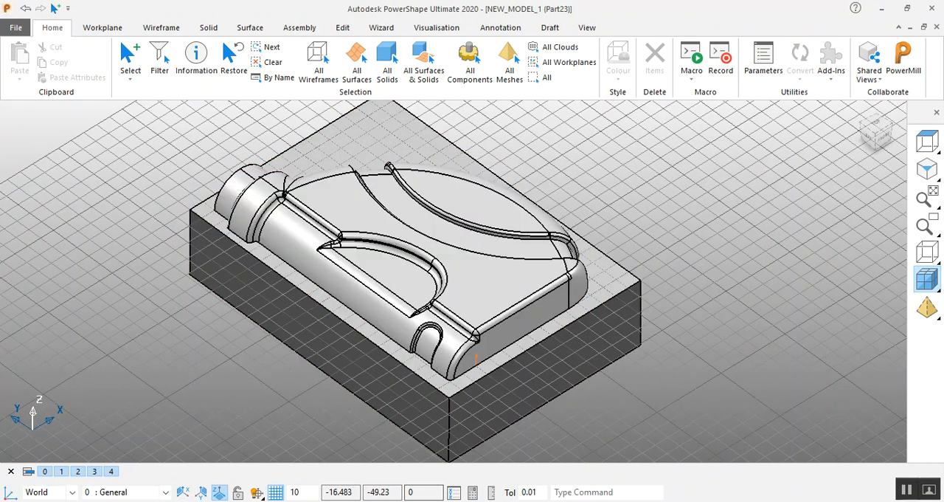
- Switch to the CAM Solutions Ludhiana YouTube channel in the browser and look through its uploaded tutorial videos
click(289, 501)
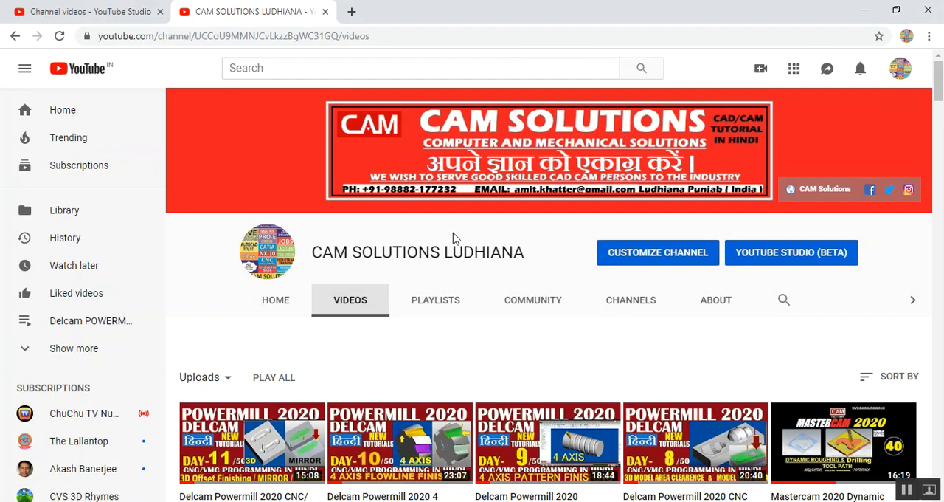
scroll(306, 363, down, 6)
scroll(306, 363, down, 20)
scroll(307, 363, down, 15)
scroll(307, 363, down, 15)
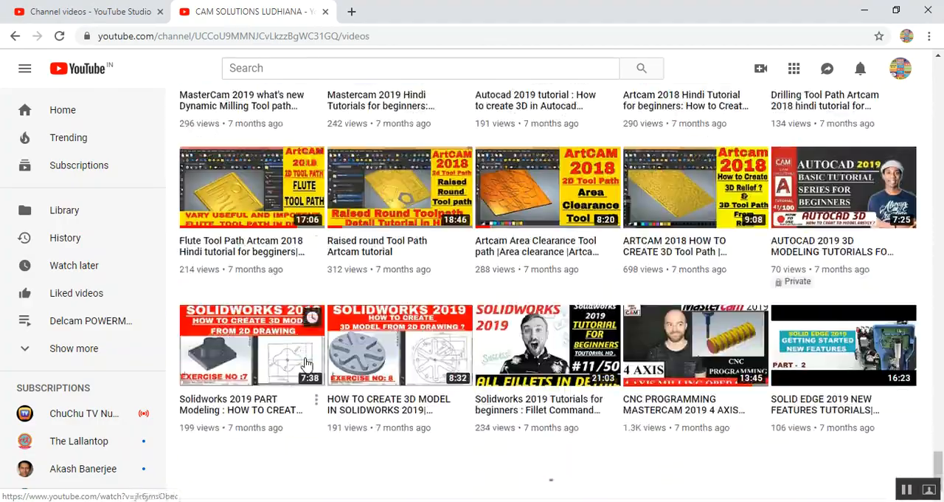
scroll(631, 380, up, 2)
scroll(631, 380, down, 12)
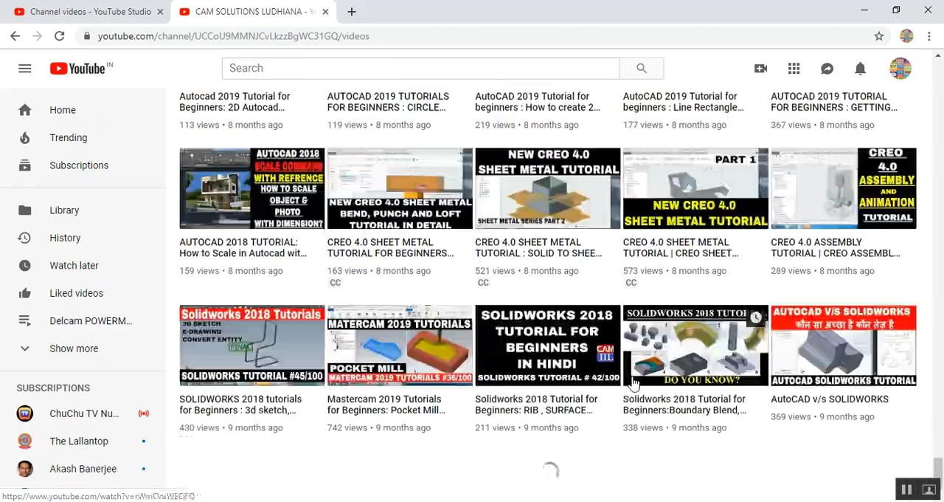
scroll(631, 380, up, 15)
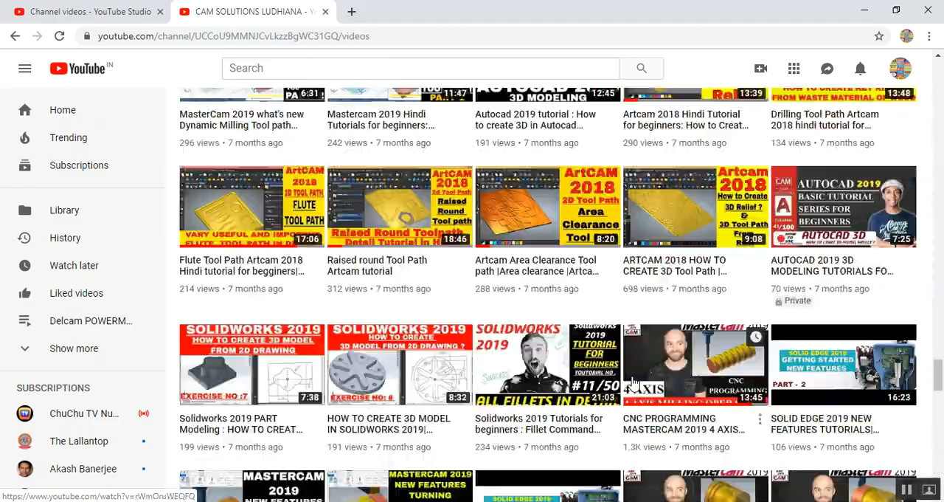
scroll(633, 382, up, 20)
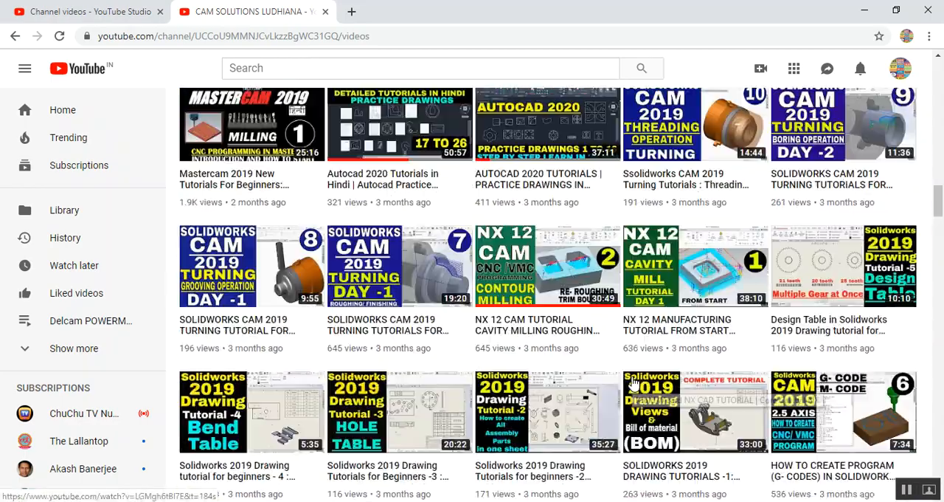
scroll(630, 383, down, 3)
scroll(612, 293, down, 1)
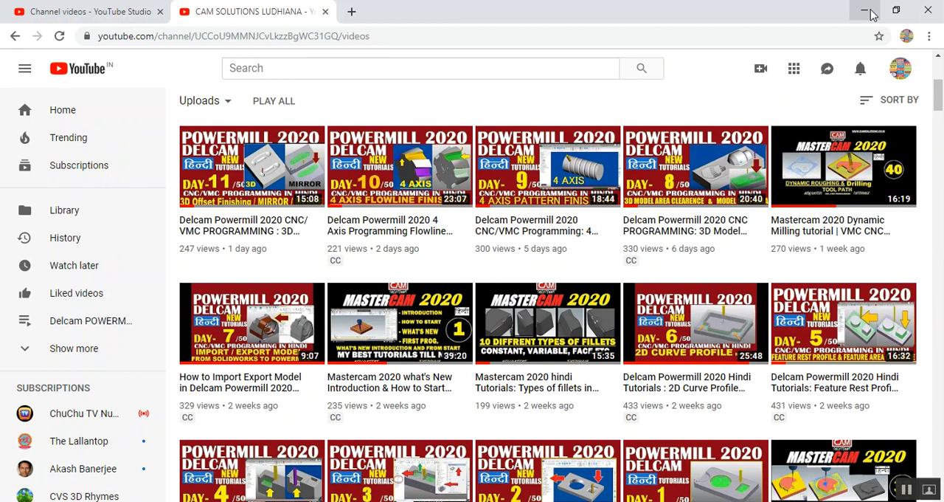
scroll(739, 147, down, 1)
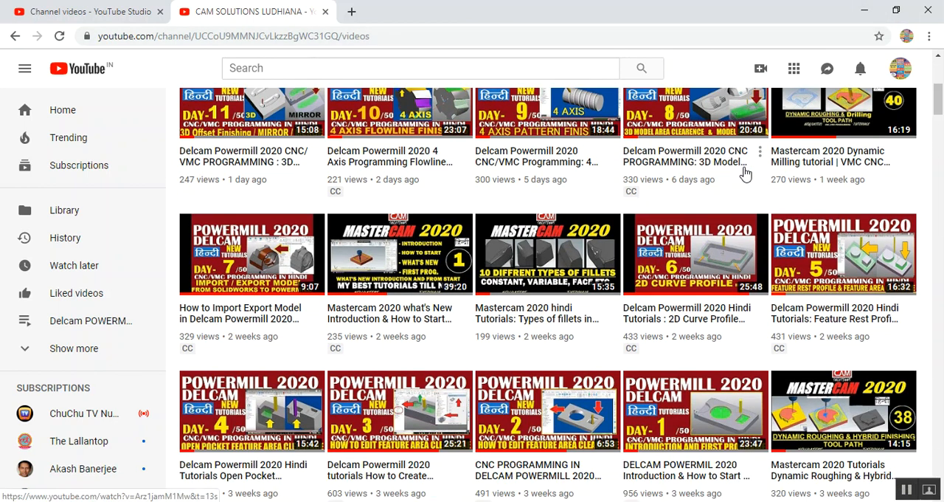
scroll(745, 173, up, 1)
- Minimise the browser window with the channel page and the PowerShape window with the bottle block
click(864, 11)
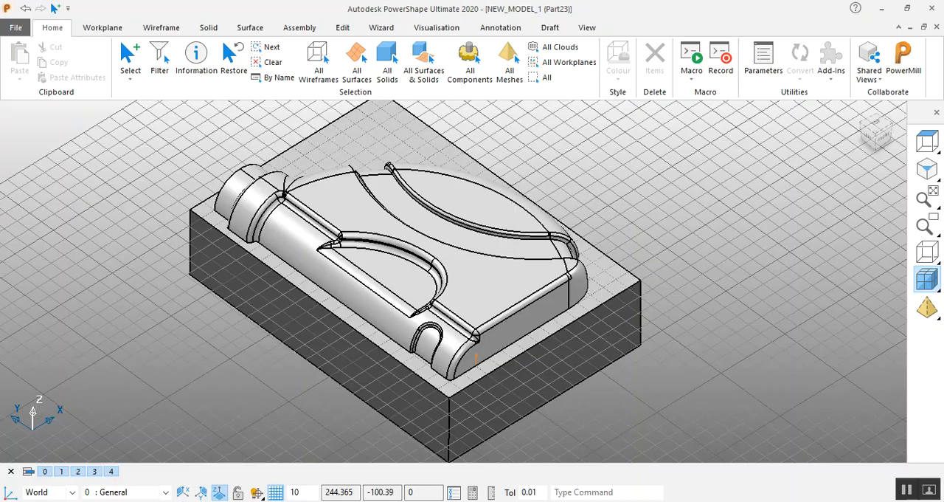
click(883, 9)
click(885, 11)
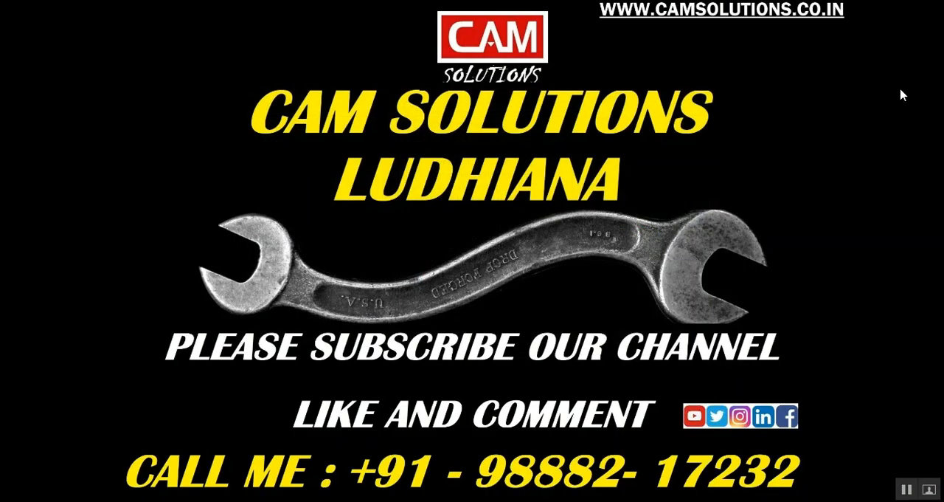